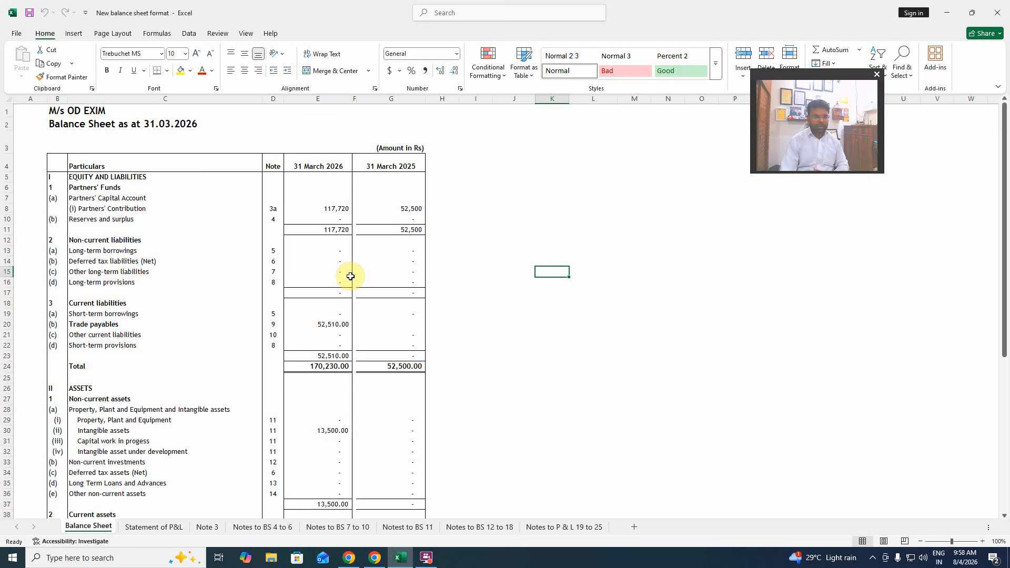
Step: Review the OD EXIM Statement of P&L, Note 3 and notes sheets, then return to the e-Filing dashboard
scroll(229, 367, "down", 6)
scroll(230, 367, "up", 6)
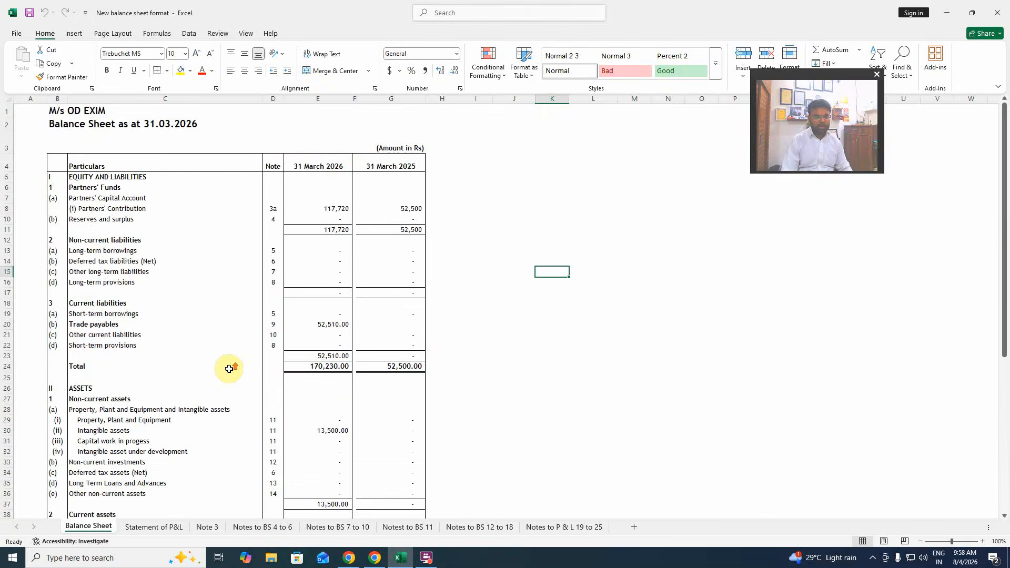
left_click(164, 527)
left_click(213, 526)
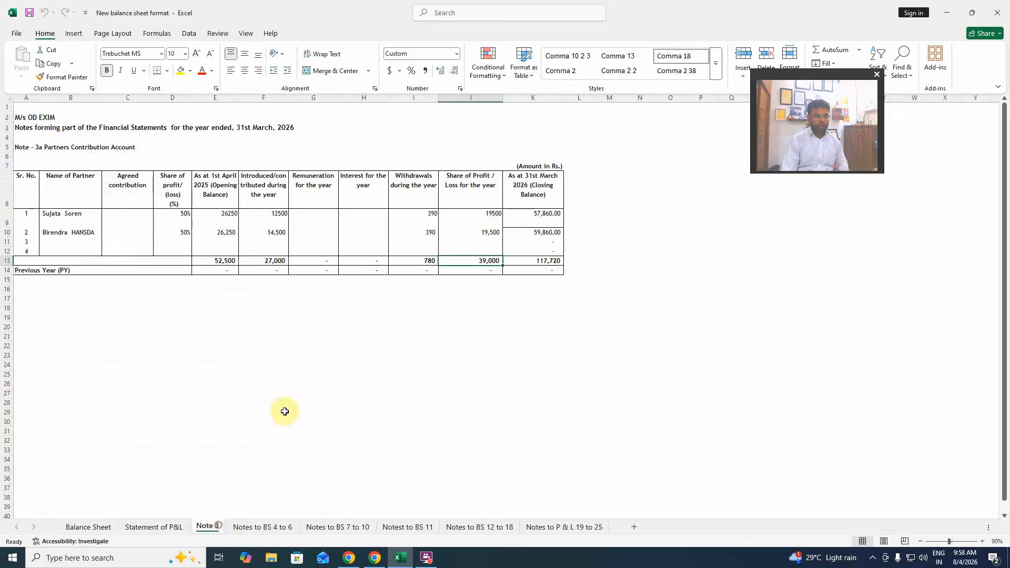
left_click(265, 527)
left_click(338, 526)
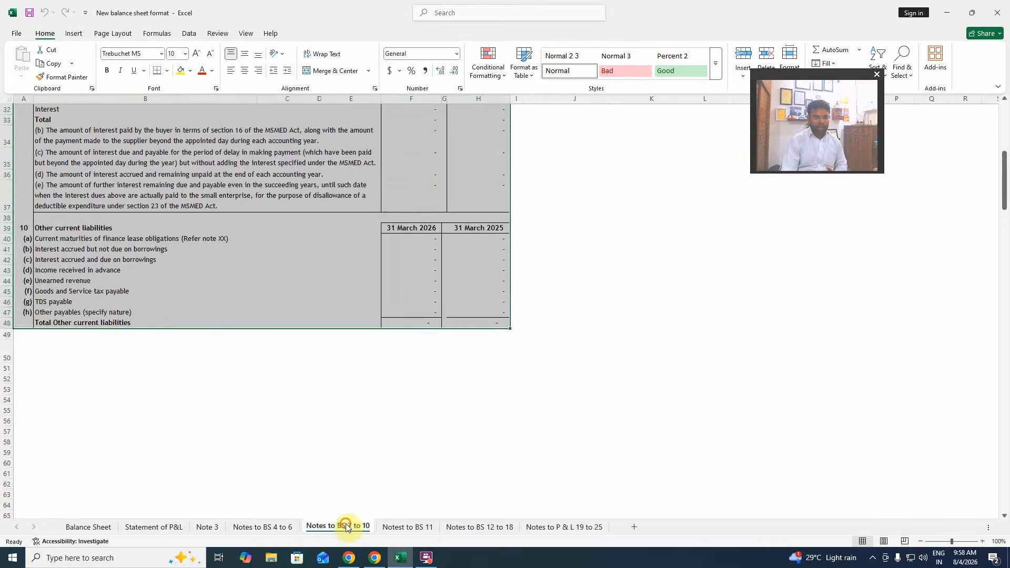
left_click(406, 526)
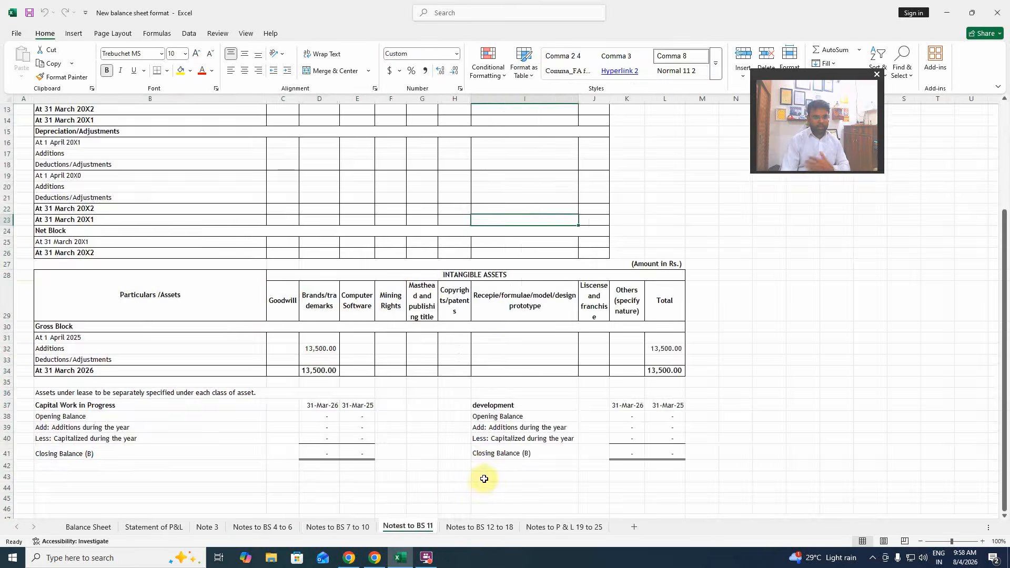
left_click(89, 527)
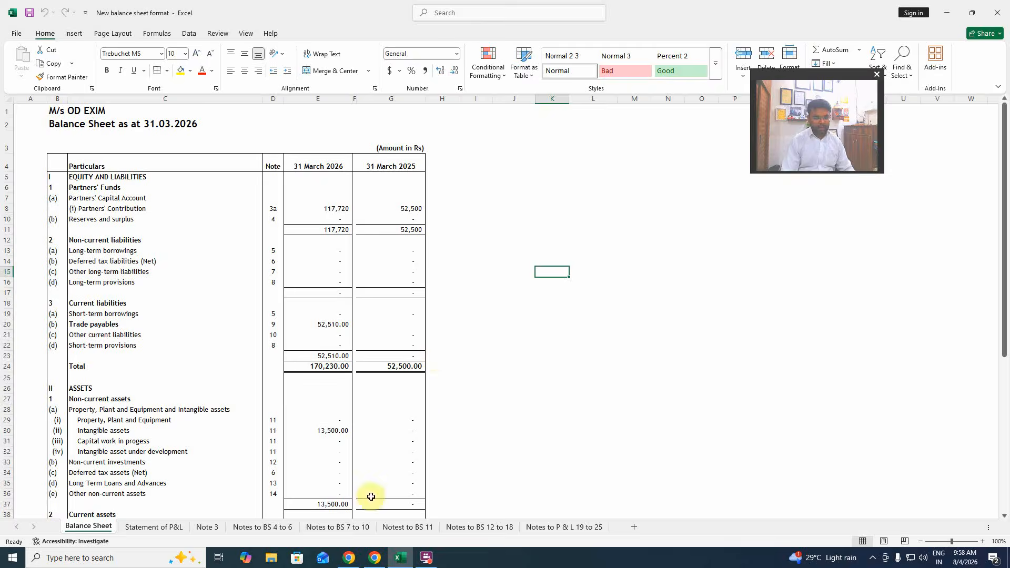
left_click(375, 559)
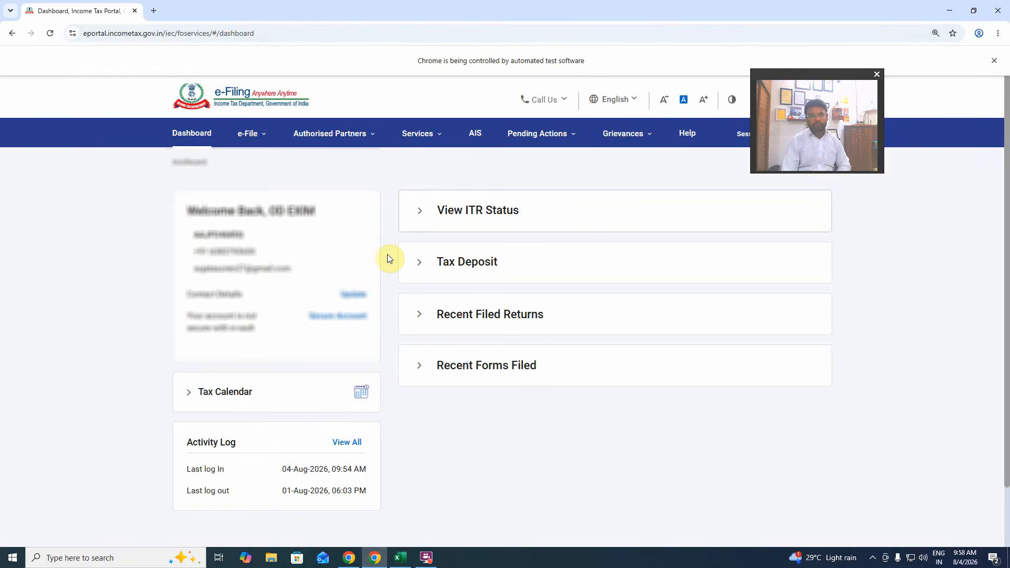
Step: Start filing an income tax return from the e-File services menu
left_click(247, 133)
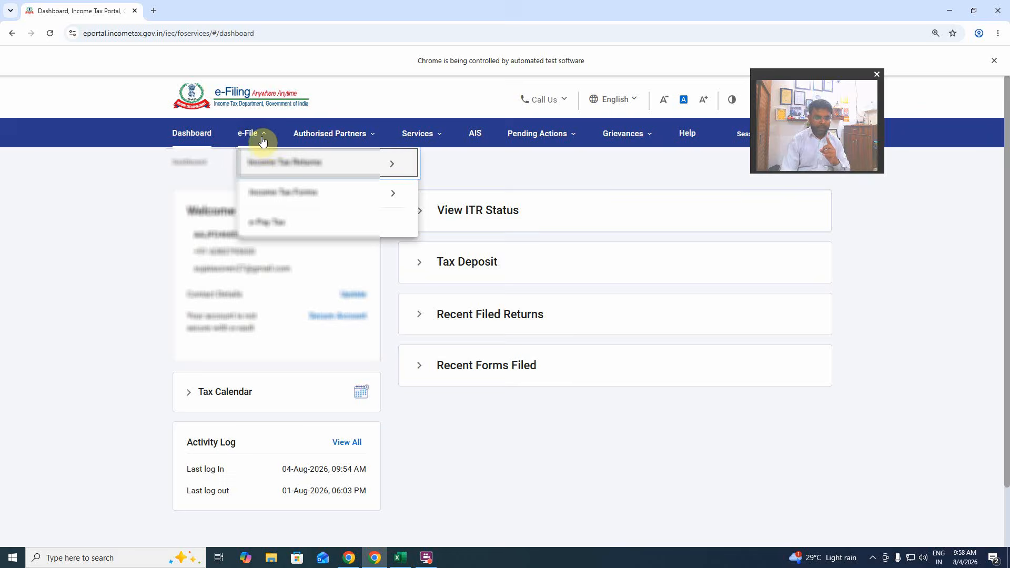
mouse_move(263, 159)
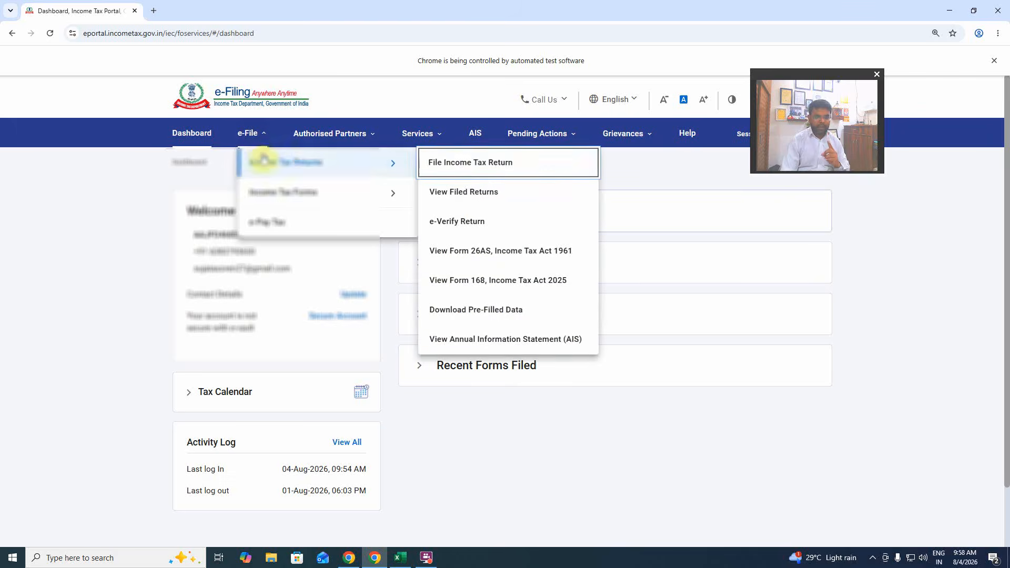
left_click(478, 167)
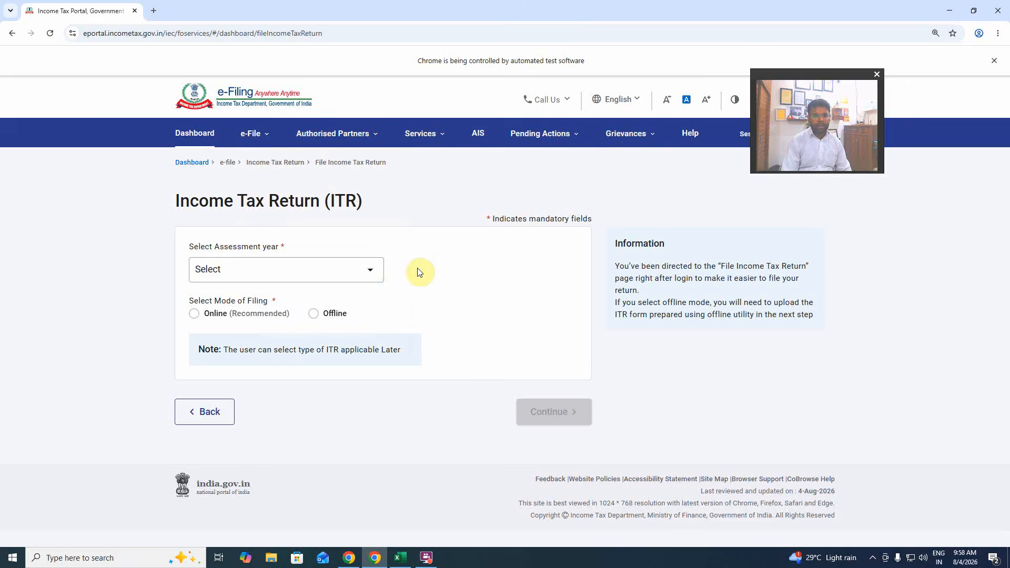
Step: Choose assessment year 2026-27 with online filing mode and continue
left_click(335, 282)
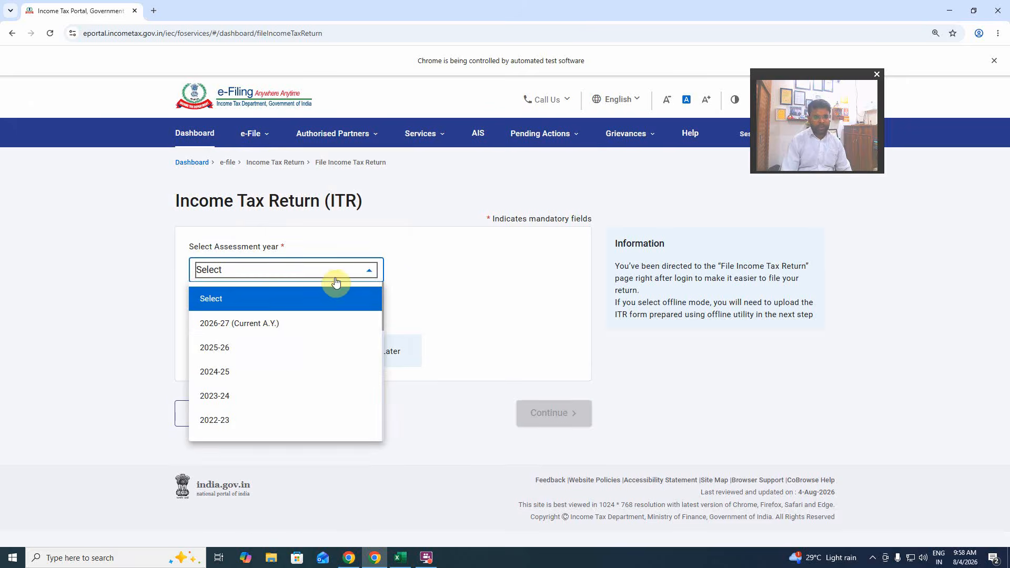
left_click(269, 333)
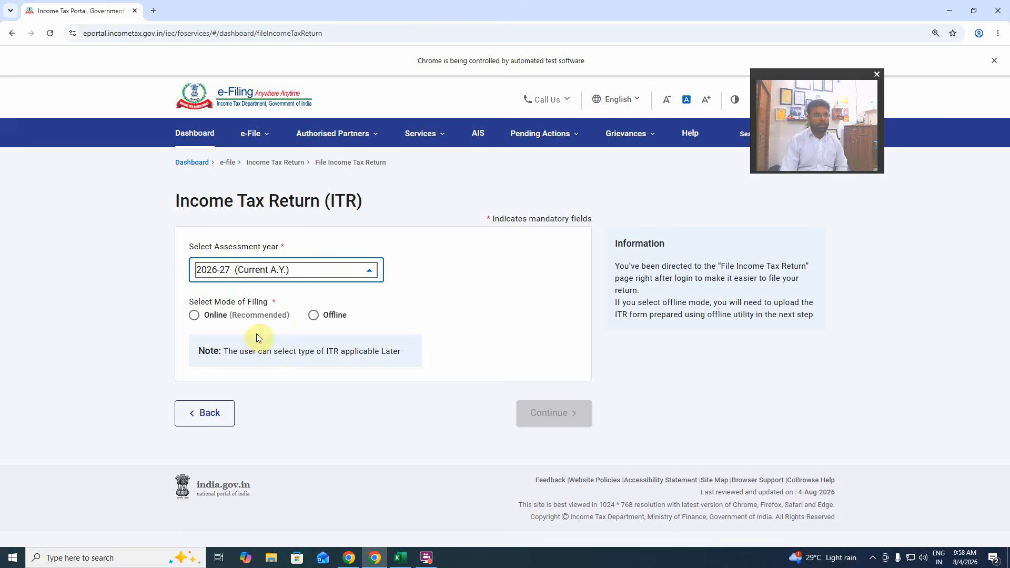
left_click(196, 316)
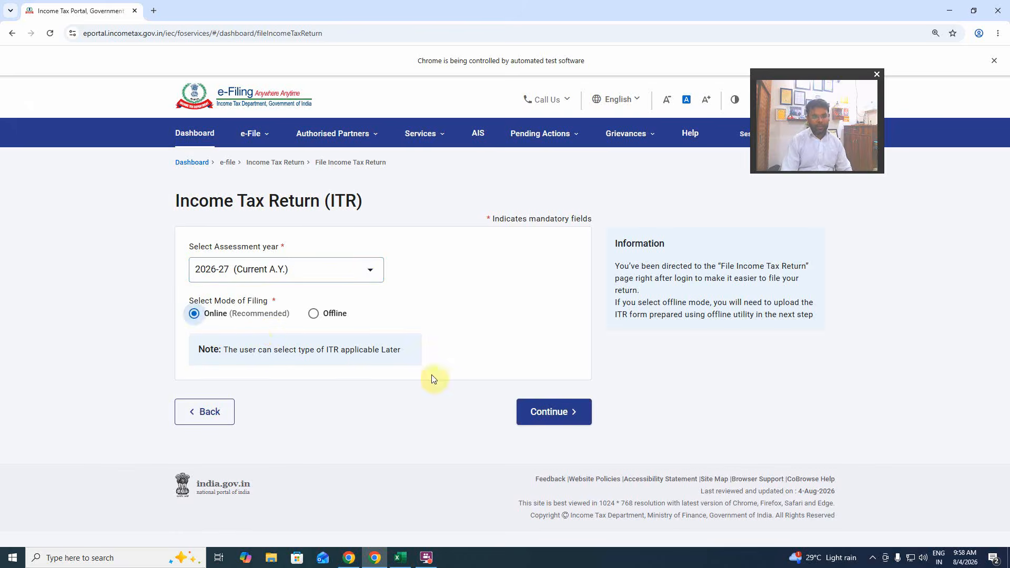
left_click(400, 557)
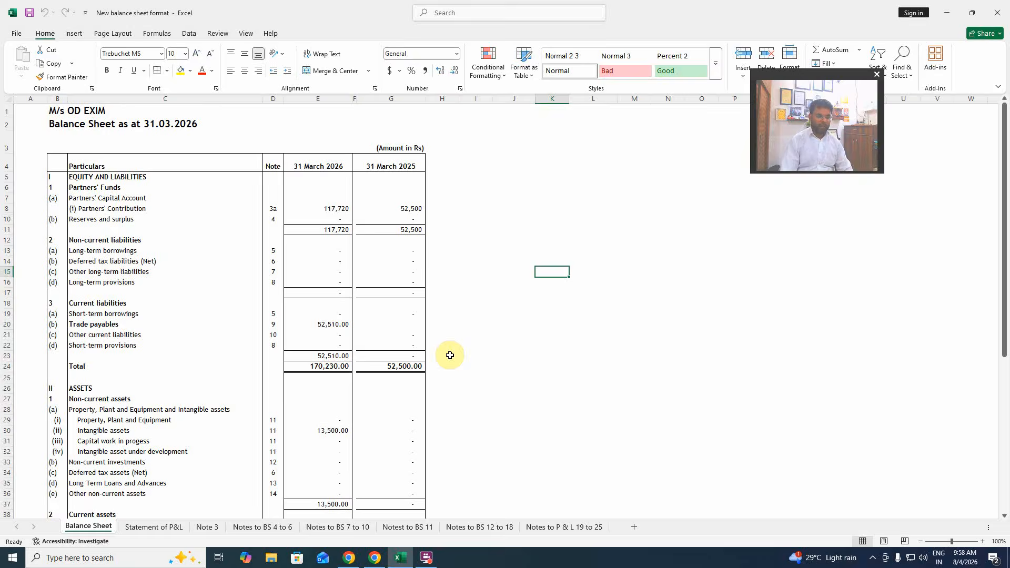
key("alt+Tab")
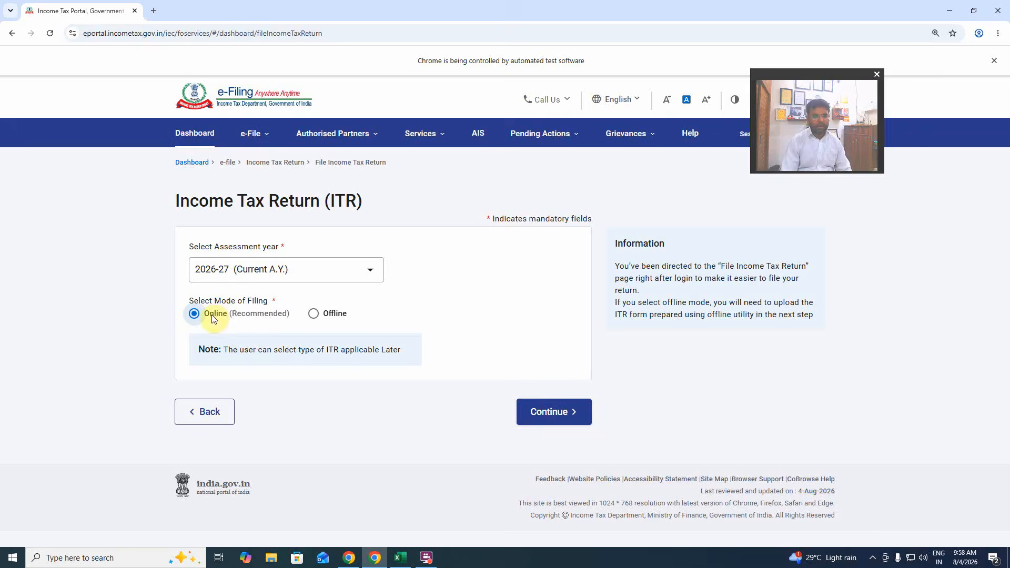
left_click(541, 421)
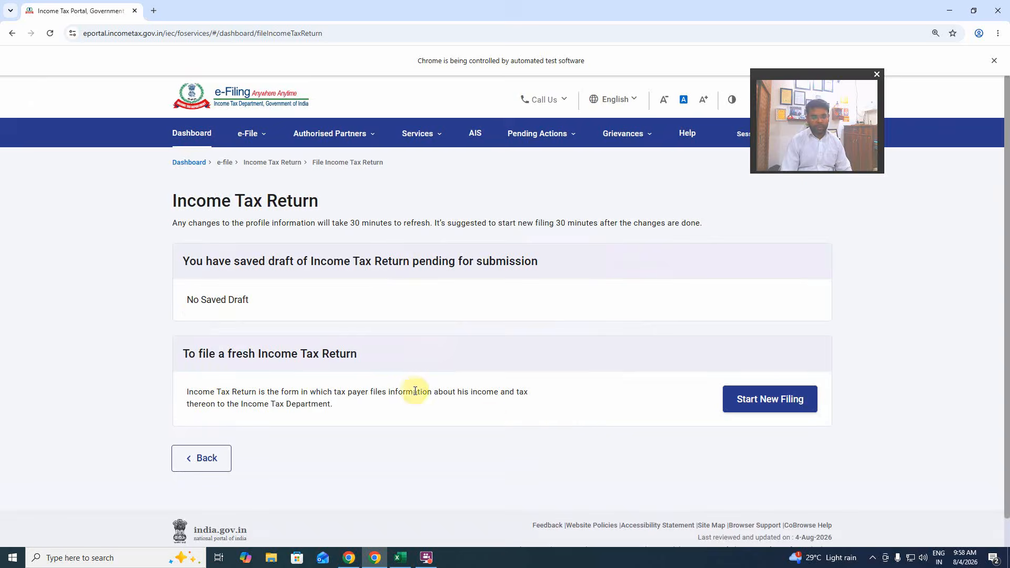
Step: Start a new filing with status Partnership Firm and choose ITR - 4 as the form
left_click(755, 399)
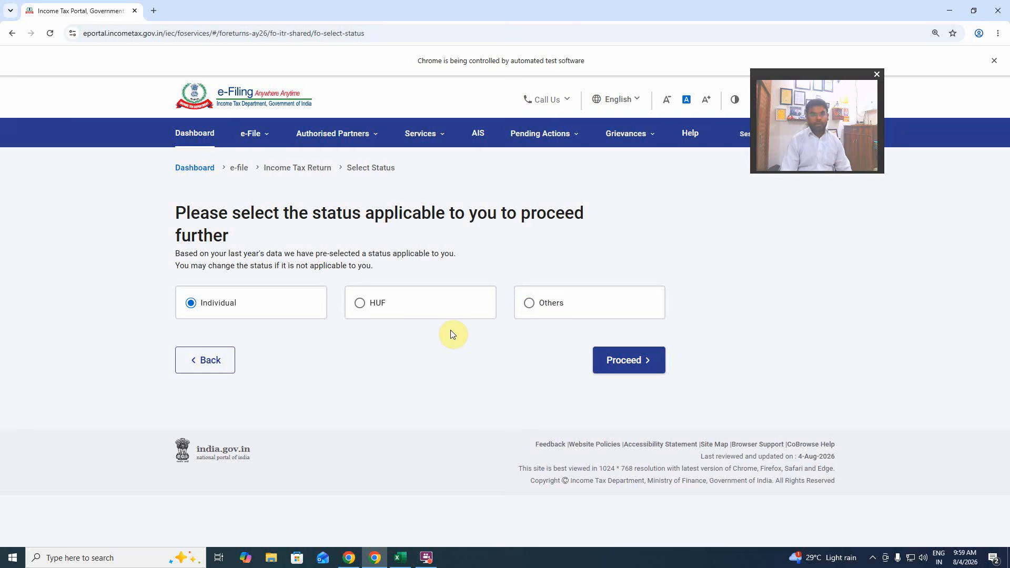
left_click(528, 303)
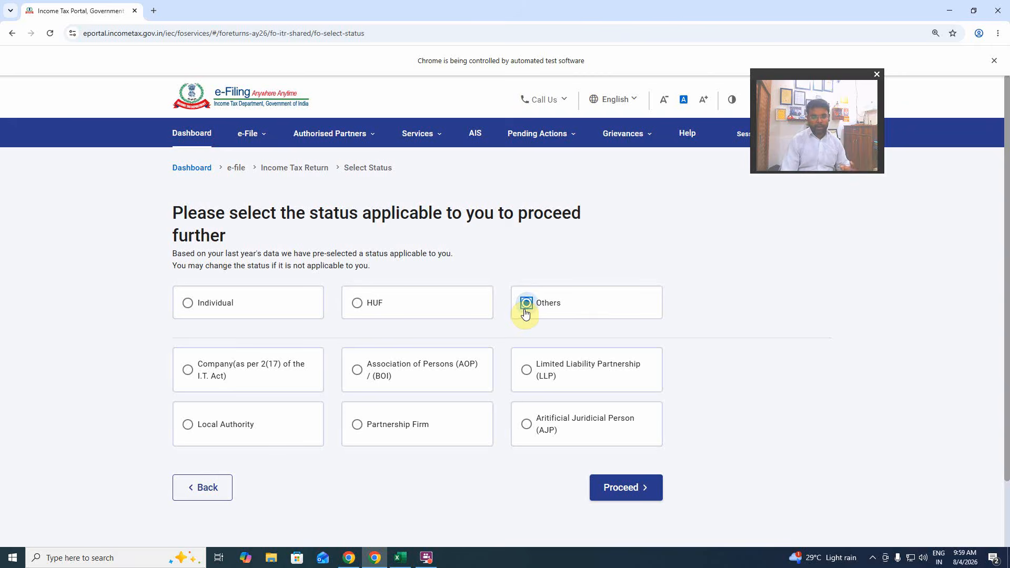
left_click(357, 425)
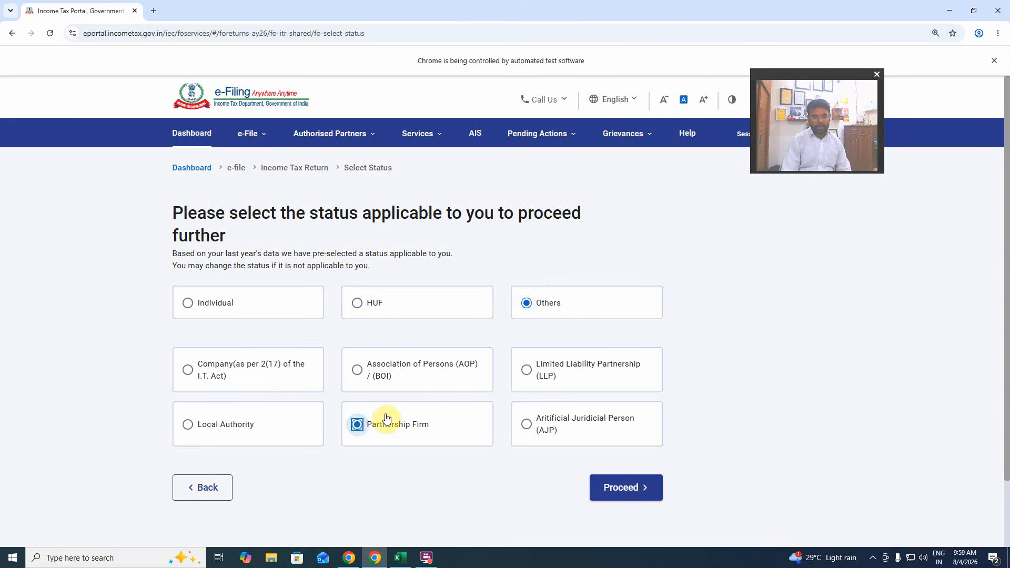
left_click(637, 491)
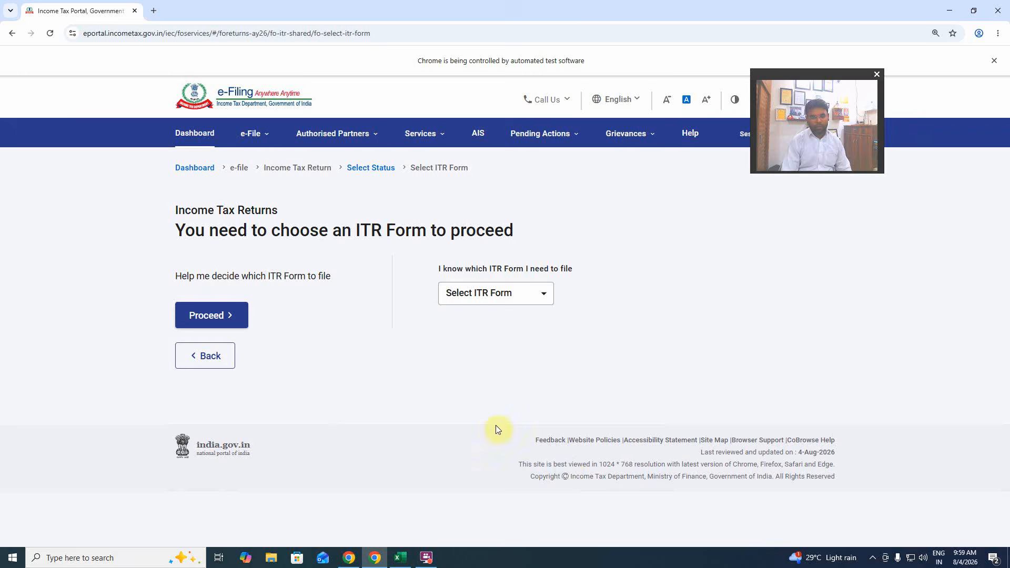
left_click(501, 288)
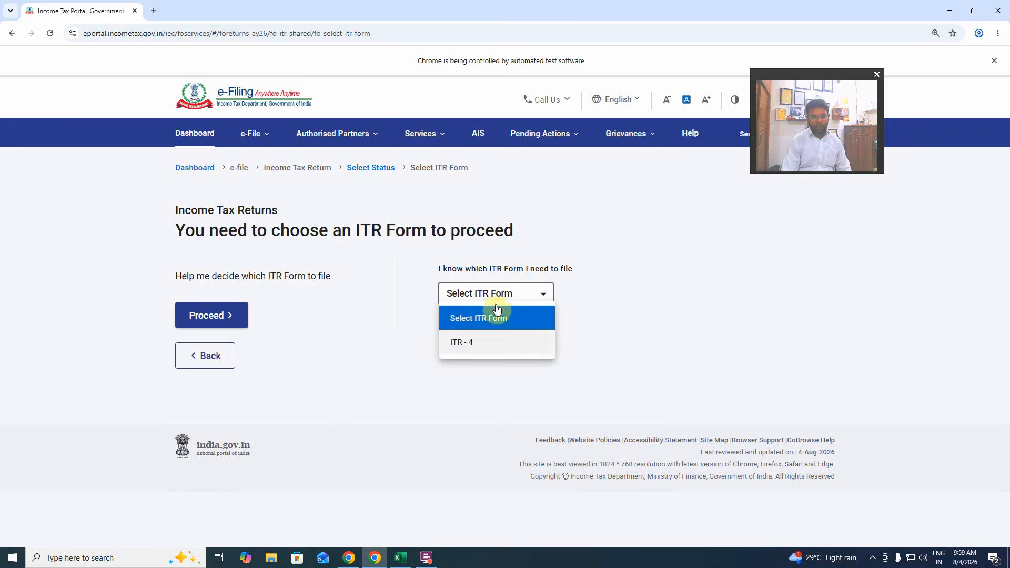
left_click(472, 351)
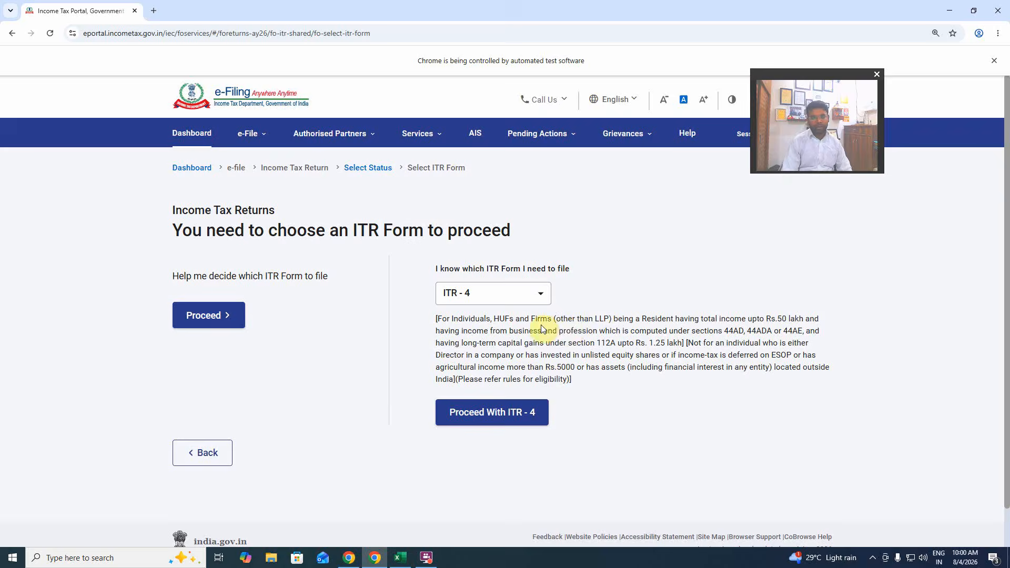
Step: Proceed with ITR - 4, accept the New Tax Regime notice and begin the filing steps
left_click(505, 416)
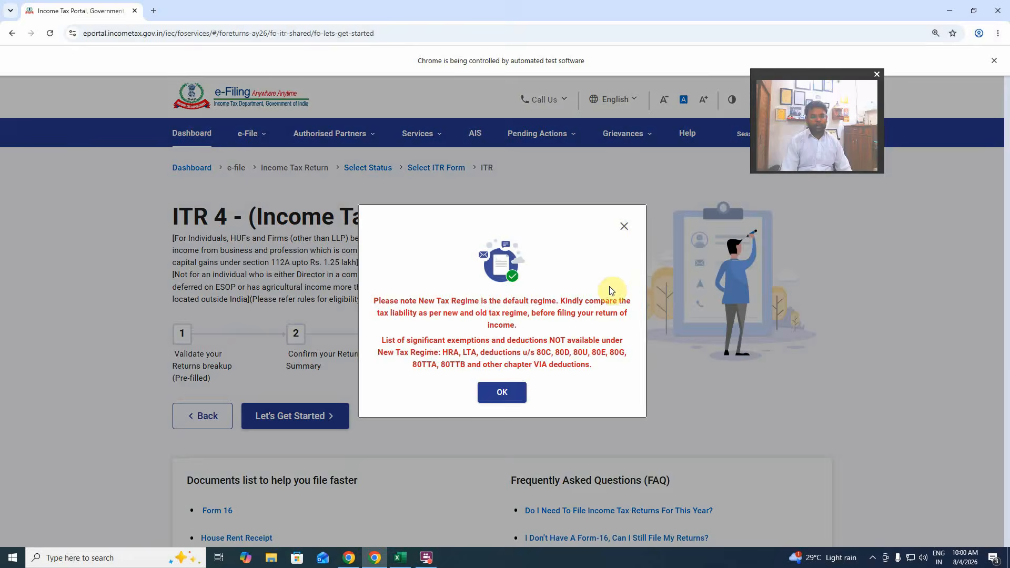
left_click(506, 395)
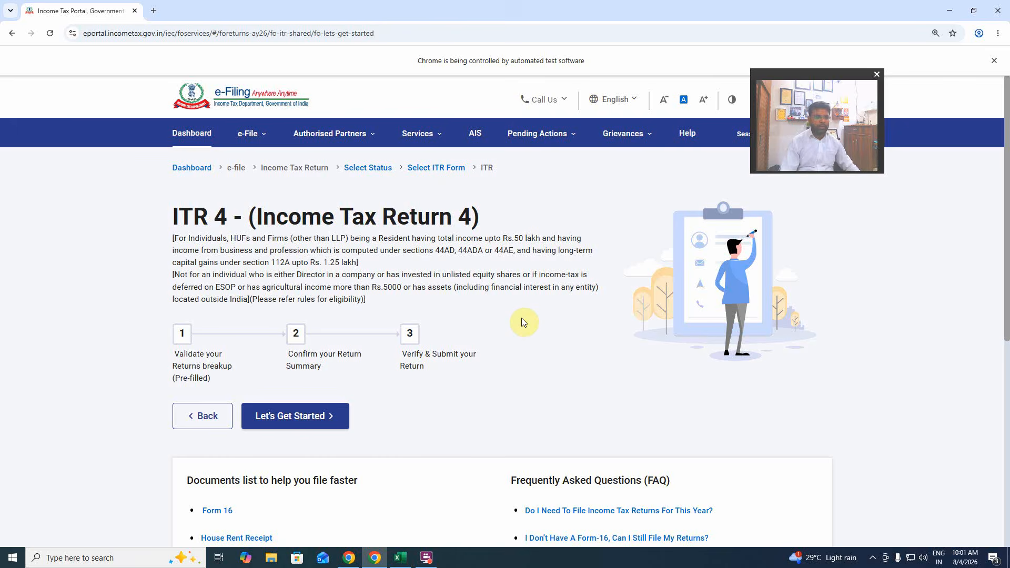
left_click(289, 416)
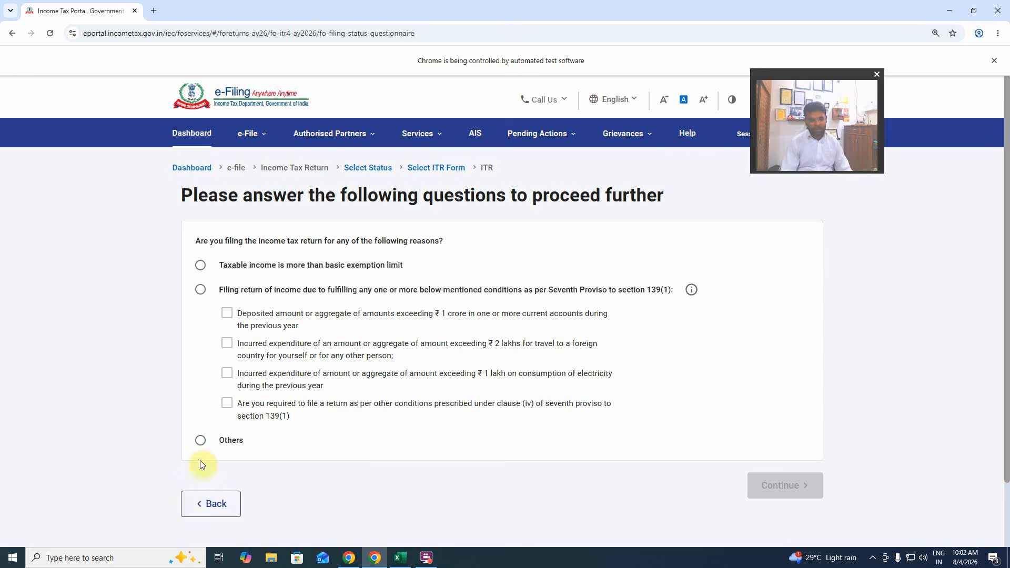
Step: Choose Others as the filing reason, accept the pre-filled notice and review the Return Summary
left_click(200, 442)
left_click(774, 488)
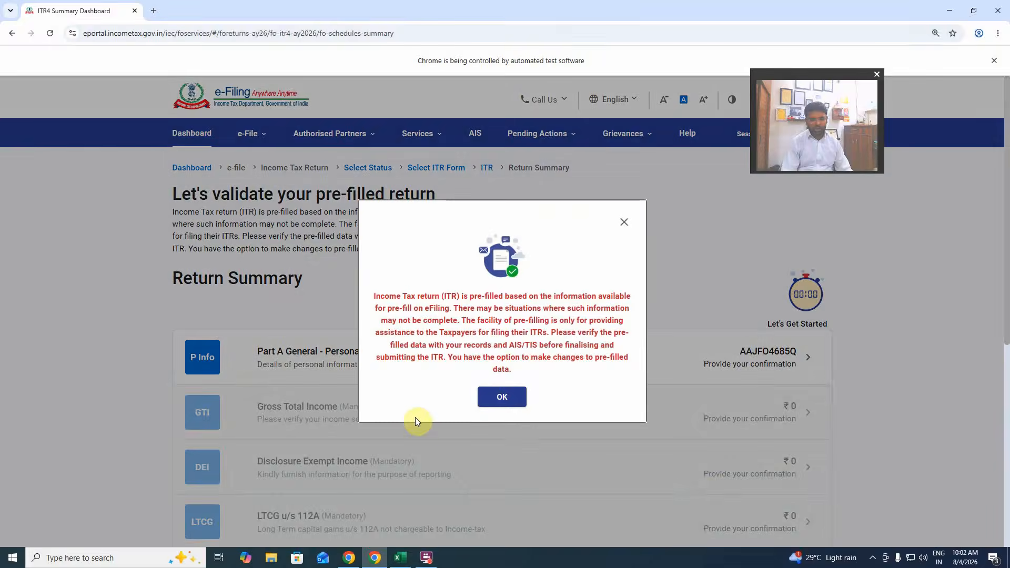
left_click(500, 398)
scroll(463, 400, "down", 8)
scroll(463, 400, "up", 8)
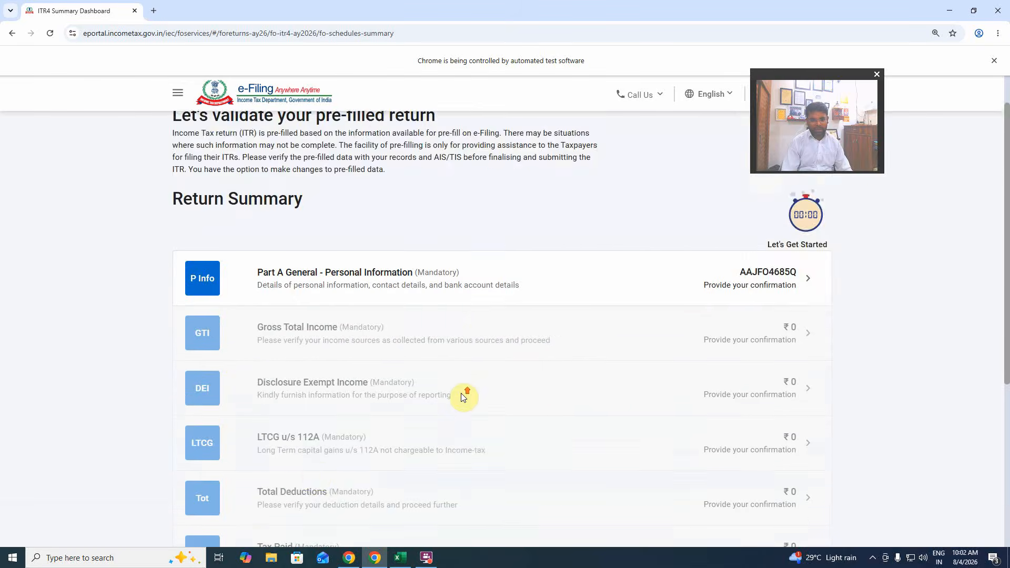
scroll(463, 399, "down", 5)
scroll(461, 393, "up", 1)
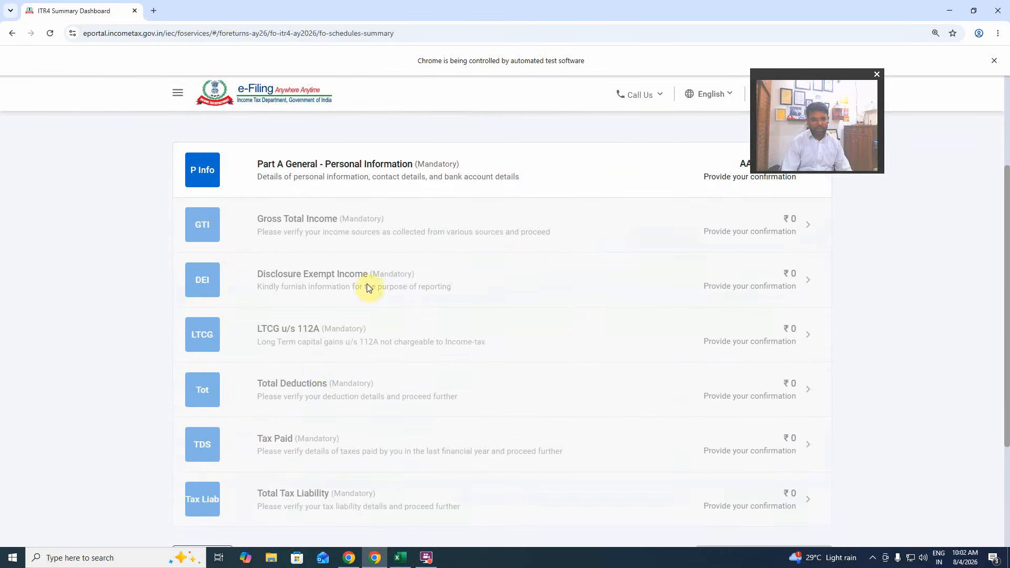
scroll(317, 369, "up", 4)
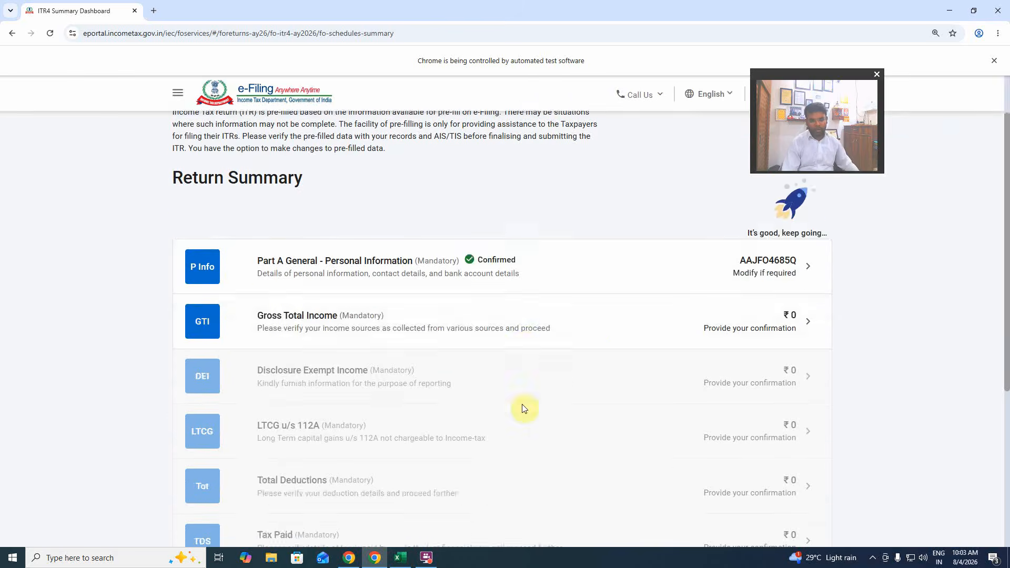
scroll(523, 409, "up", 2)
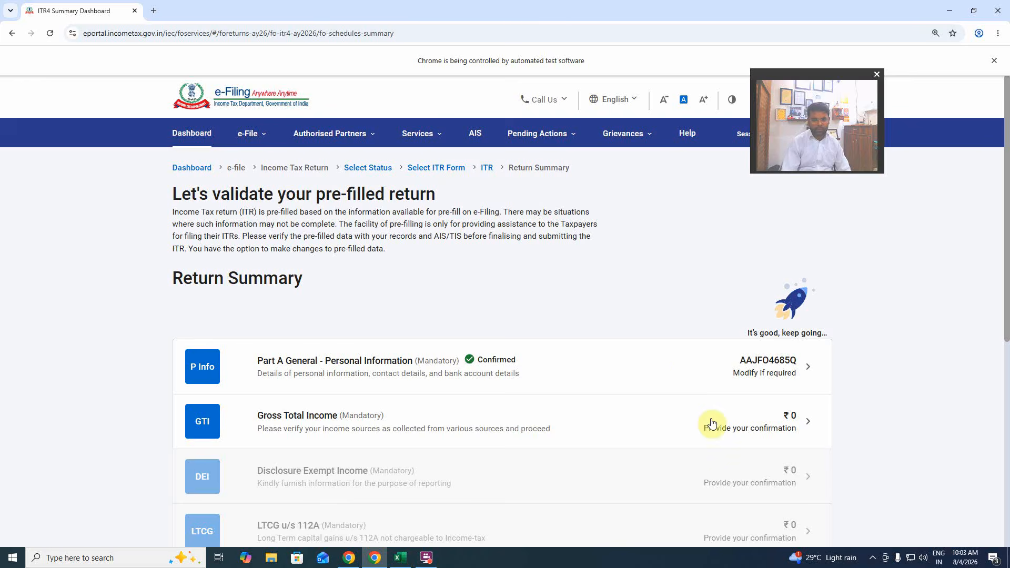
Step: Open a new blank 44AD presumptive business entry under Business and Profession income
left_click(782, 415)
left_click(508, 371)
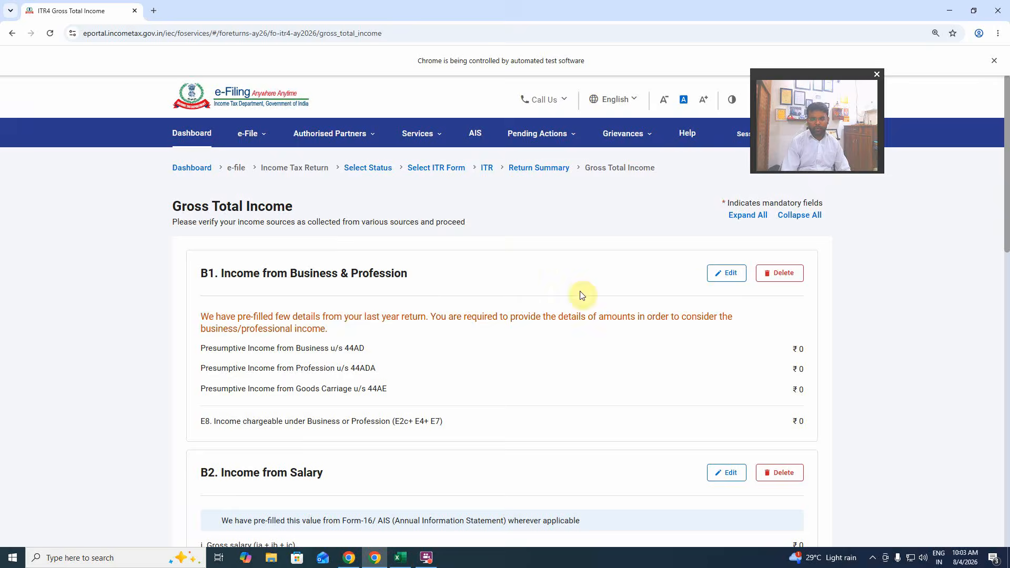
left_click(727, 275)
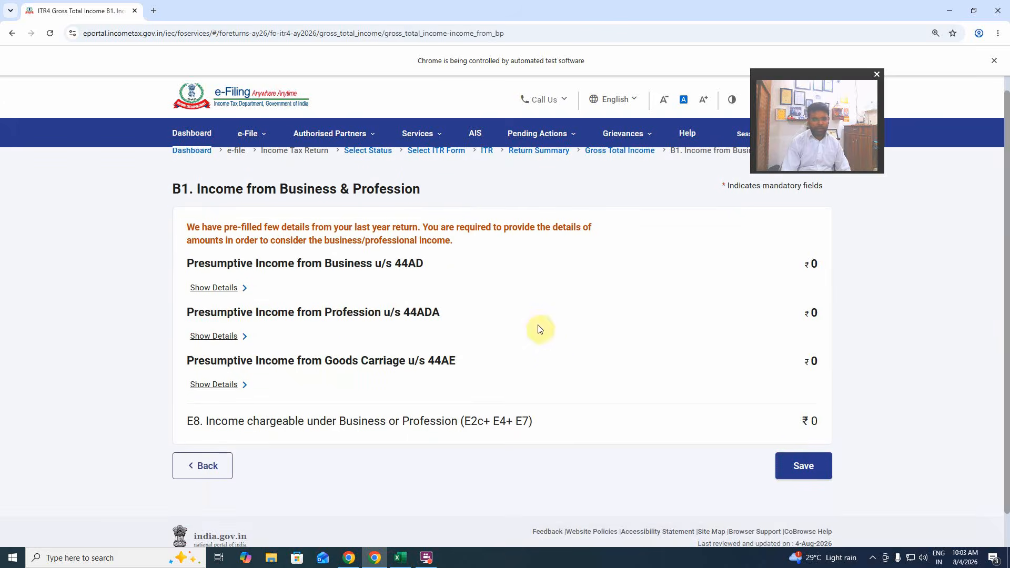
left_click(214, 289)
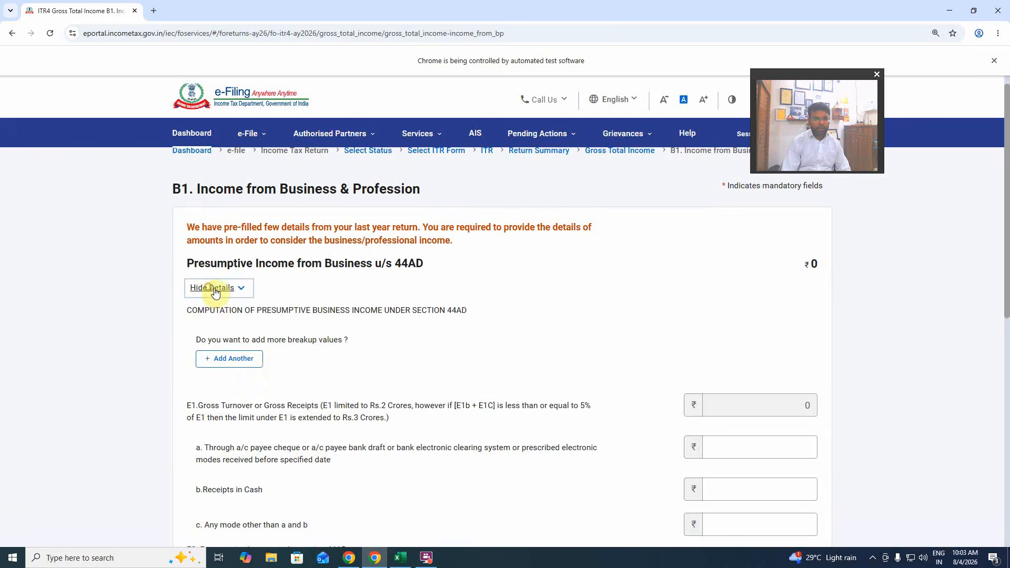
left_click(230, 358)
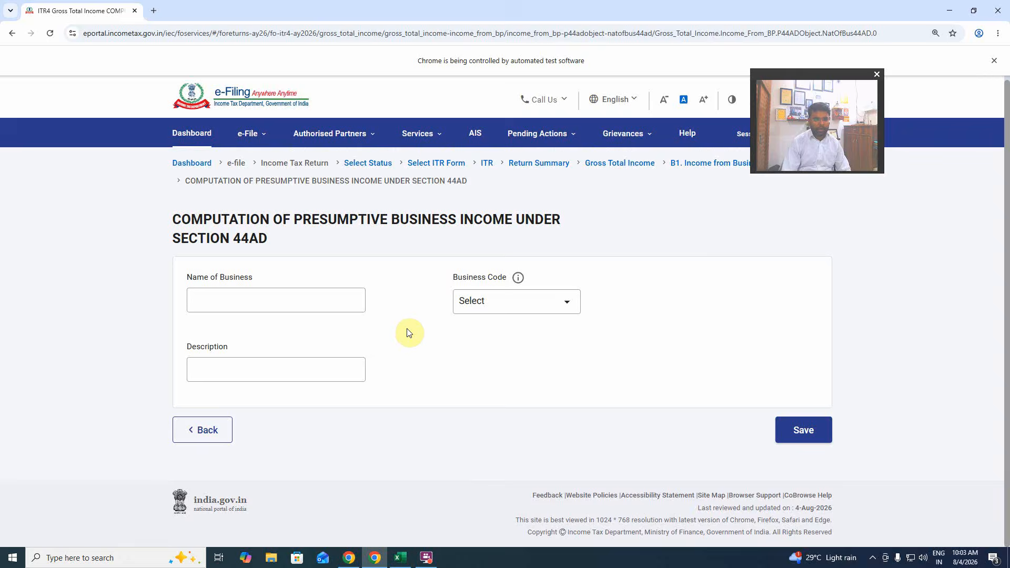
Step: Copy the firm name M/s OD EXIM from cell B1 of the Excel balance sheet
left_click(402, 559)
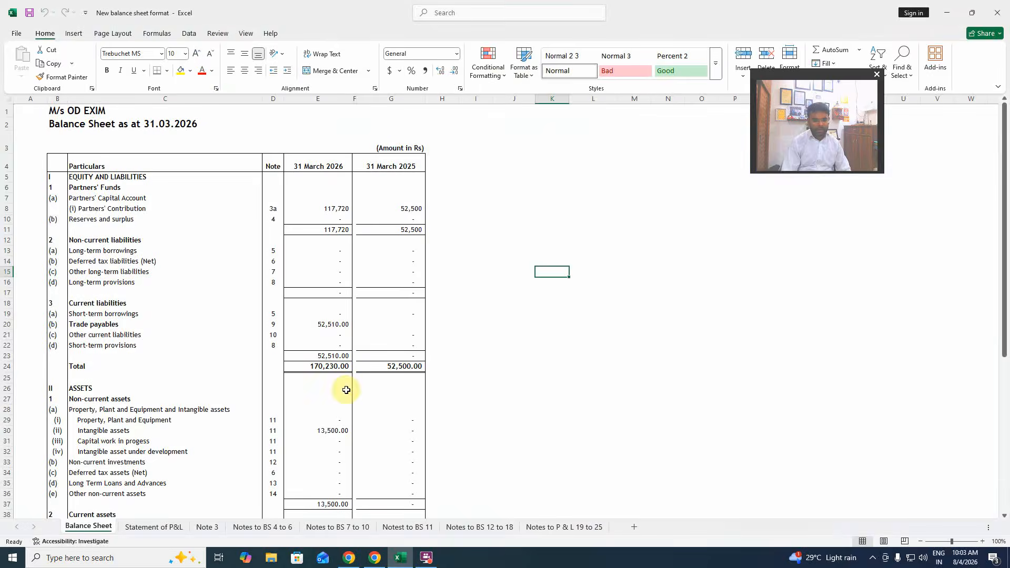
left_click(119, 101)
left_click(104, 113)
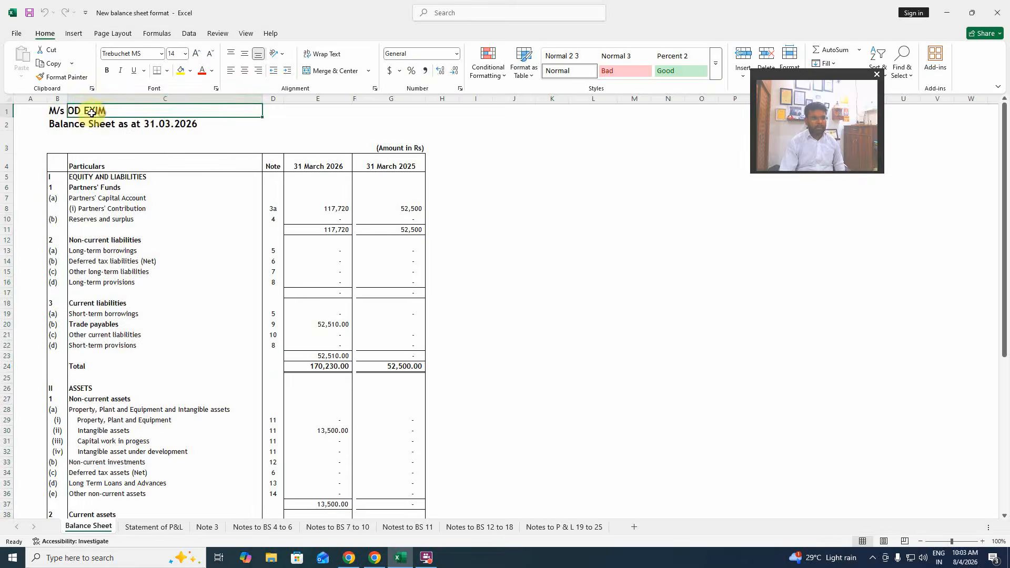
double_click(57, 110)
left_click_drag(131, 115, 48, 112)
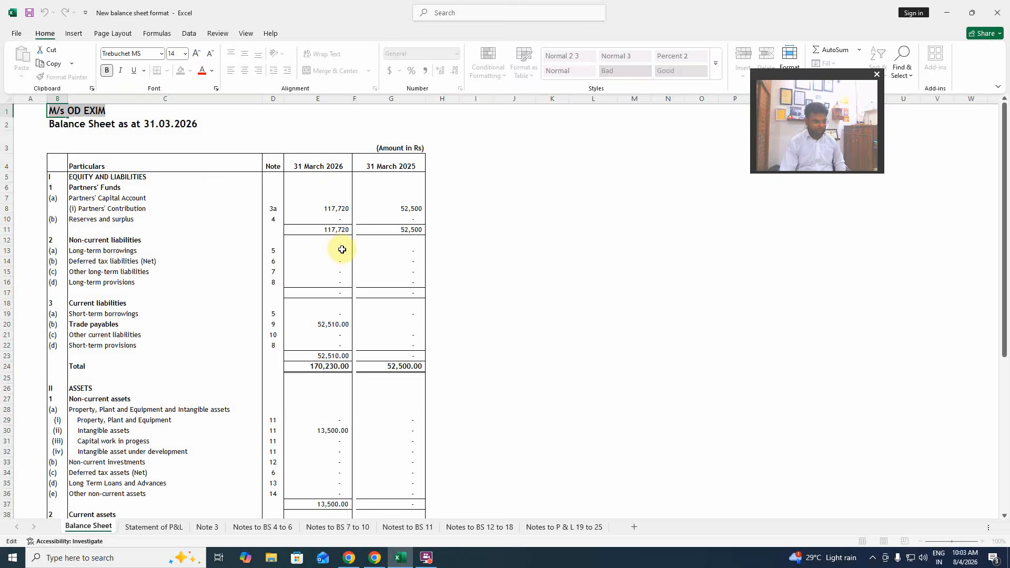
key("ctrl+c")
key("alt+Tab")
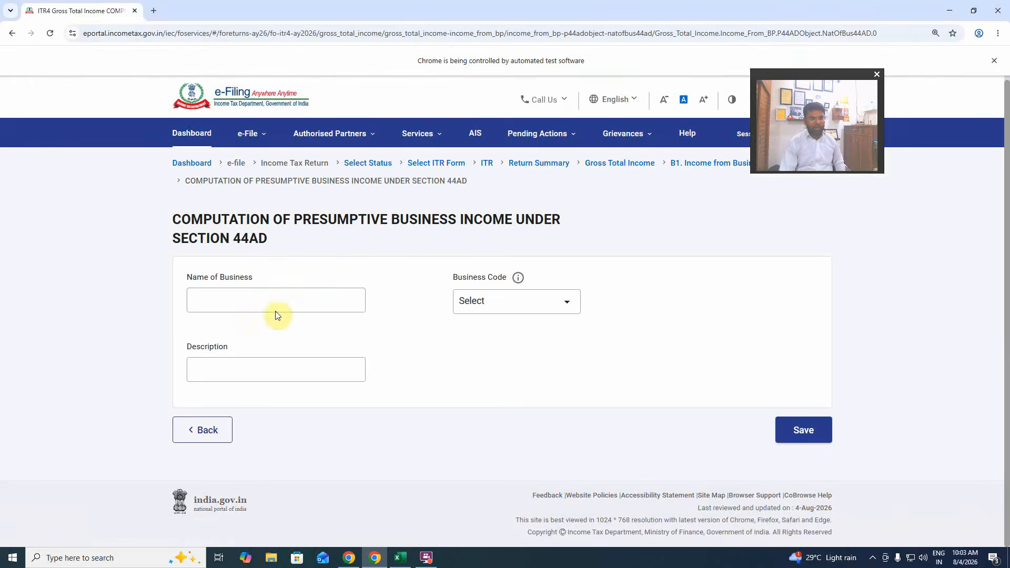
Step: Paste M/s OD EXIM as business name, choose code 04006-Manufacture of sugar, and save
left_click(266, 299)
key("ctrl+v")
left_click(500, 302)
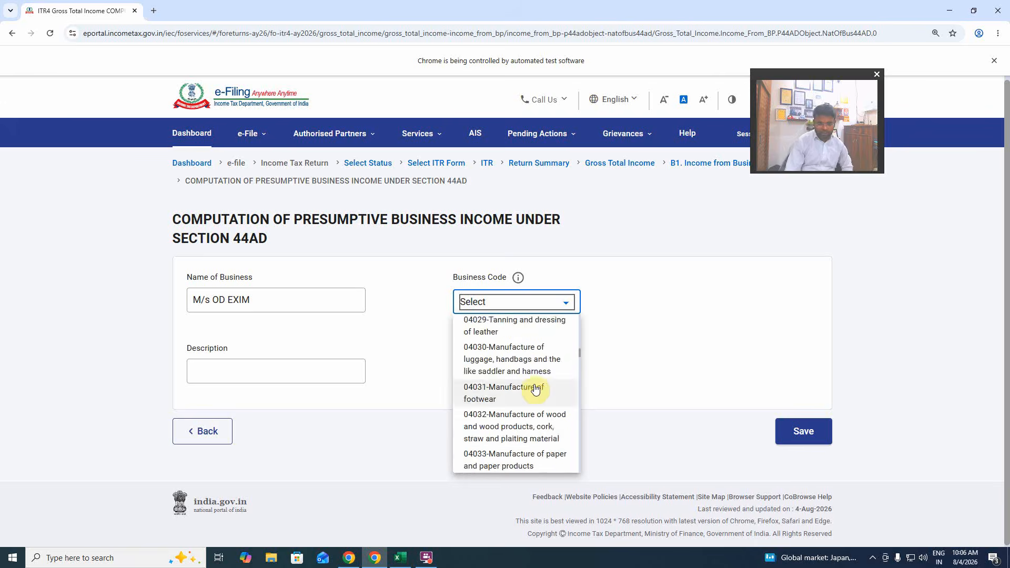
scroll(535, 389, "down", 5)
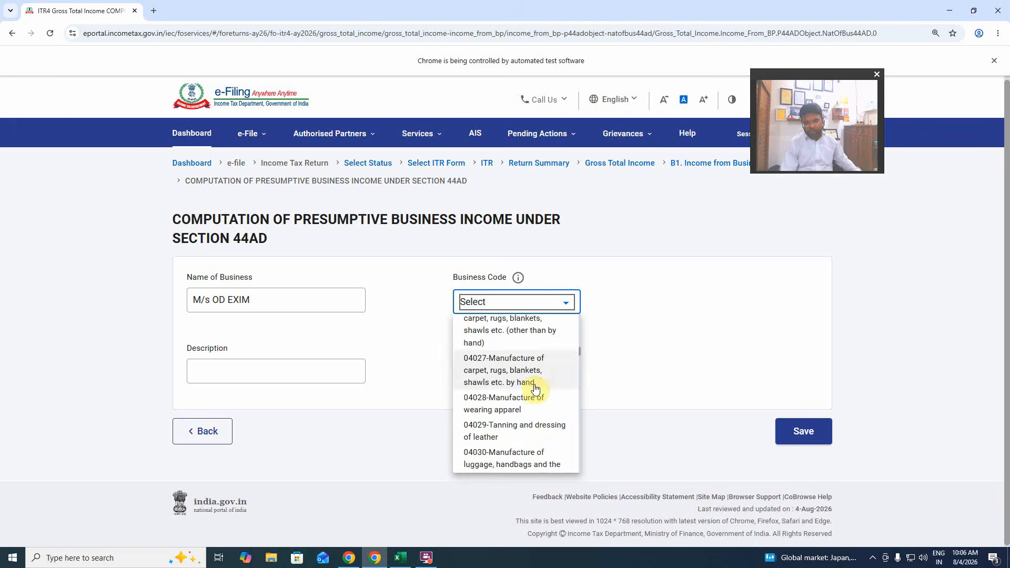
scroll(535, 389, "up", 5)
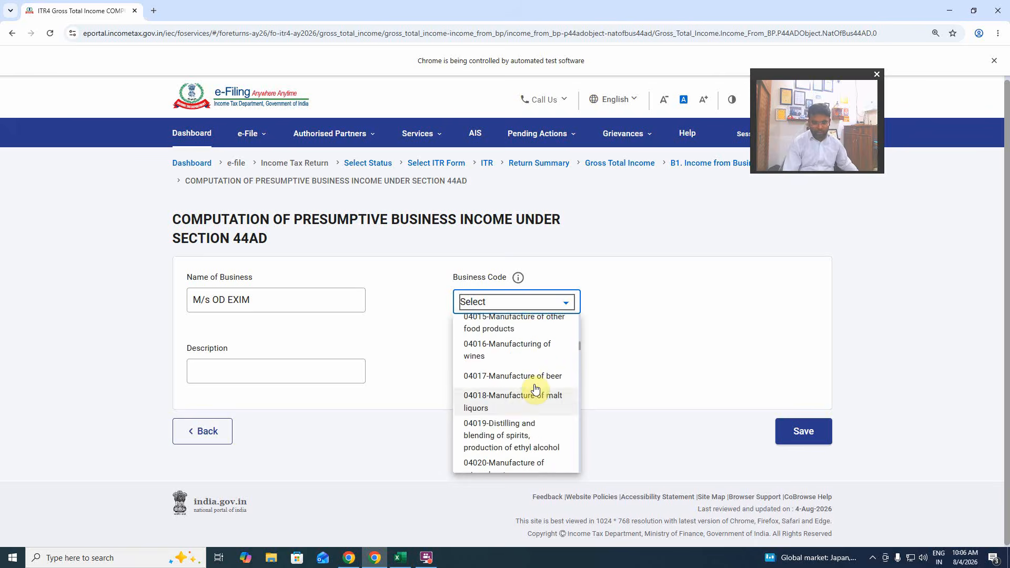
scroll(535, 390, "up", 1)
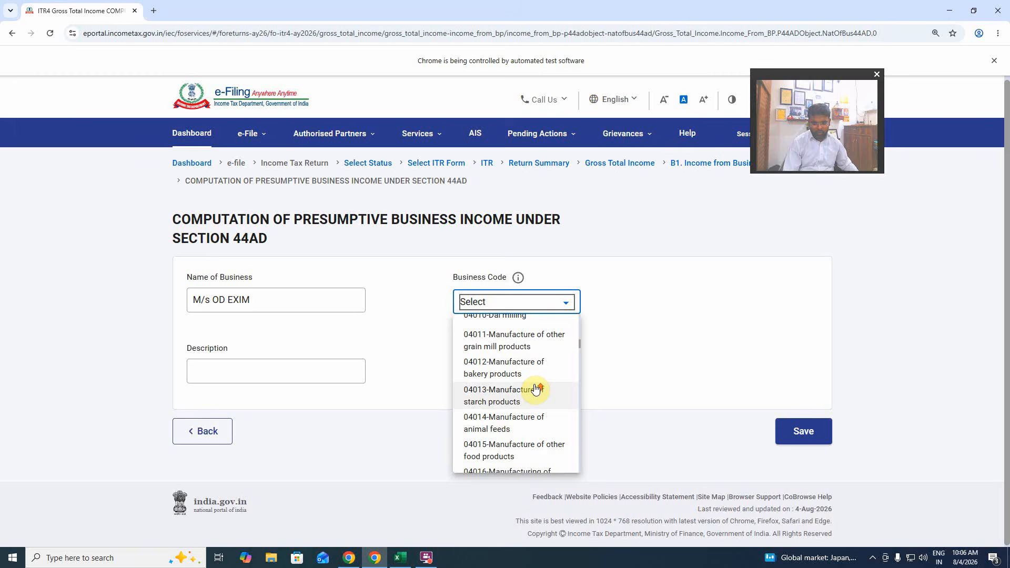
scroll(535, 390, "up", 2)
scroll(535, 389, "up", 3)
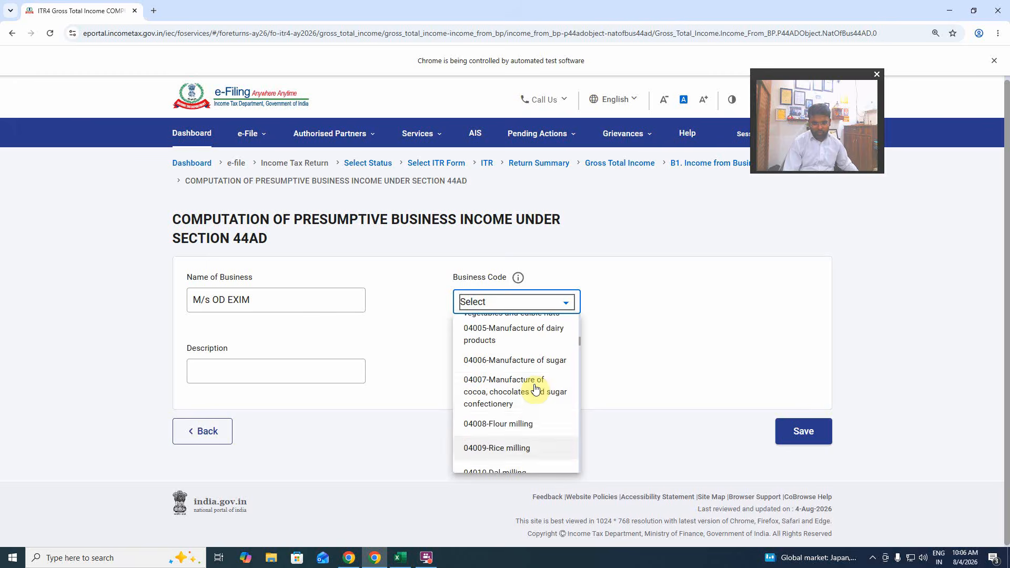
left_click(541, 359)
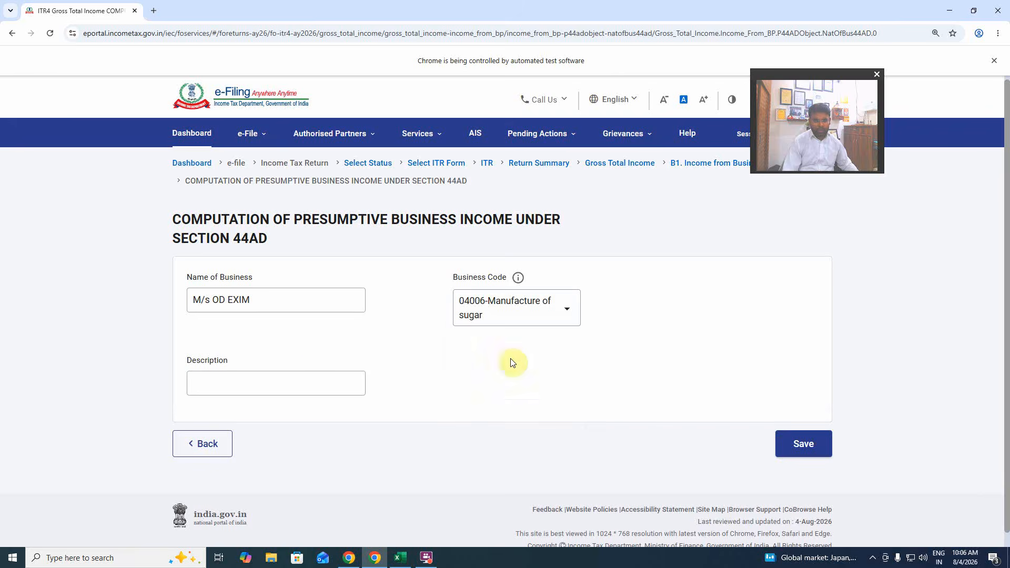
left_click(251, 385)
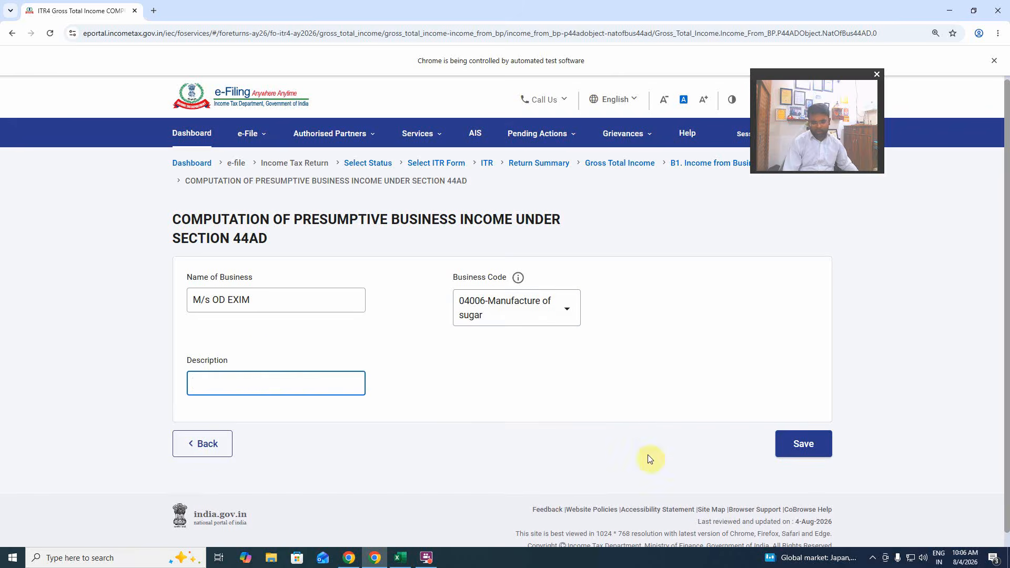
left_click(789, 441)
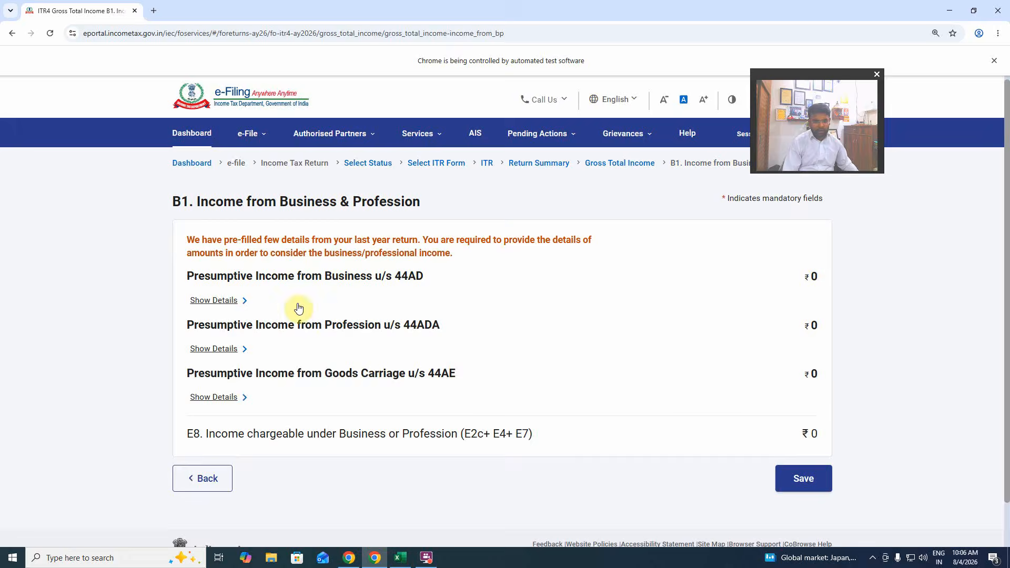
Step: Expand the 44AD details and check revenue from operations on the Excel Statement of P&L
left_click(235, 303)
scroll(304, 416, "down", 2)
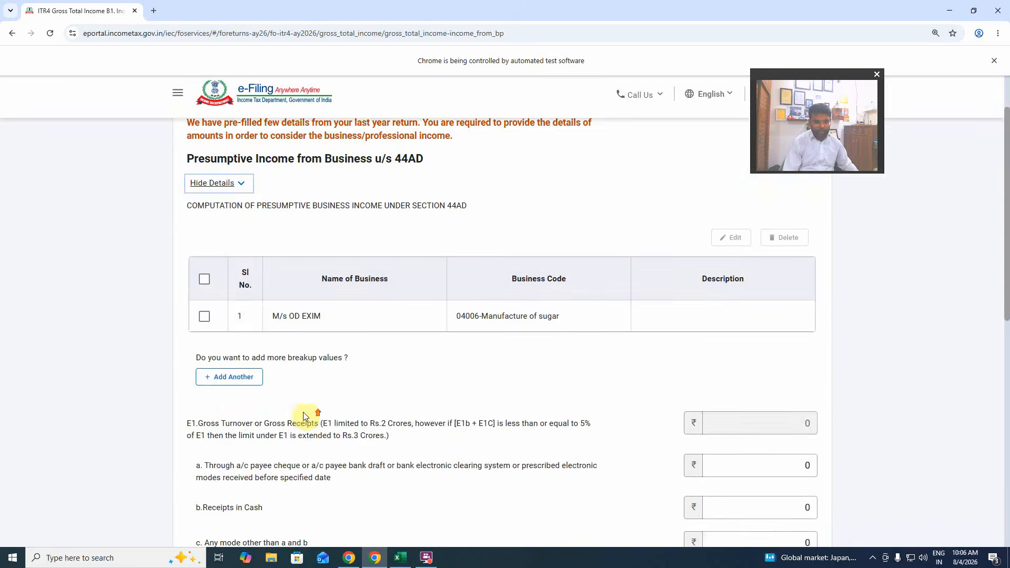
scroll(304, 417, "down", 4)
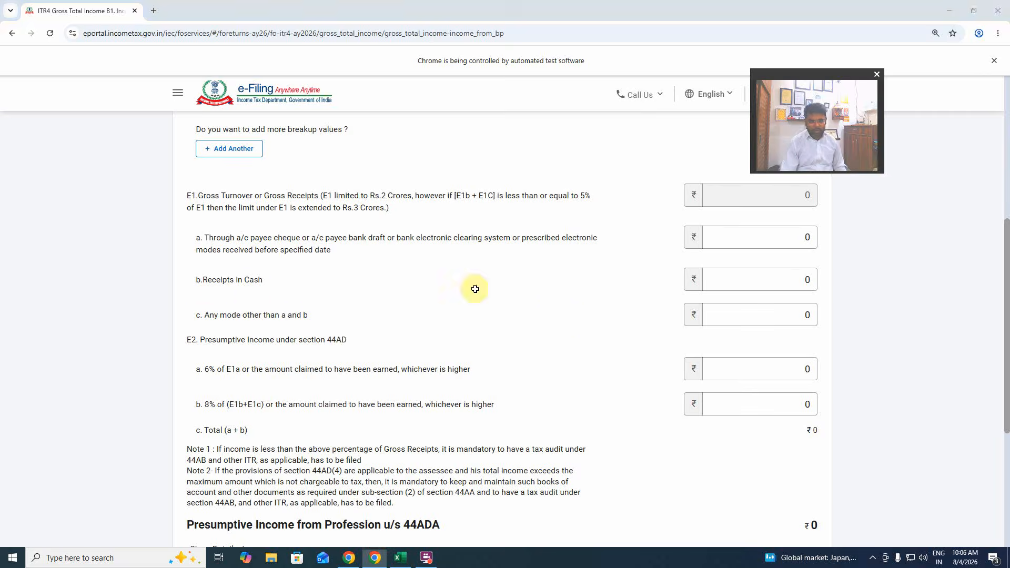
key("alt+Tab")
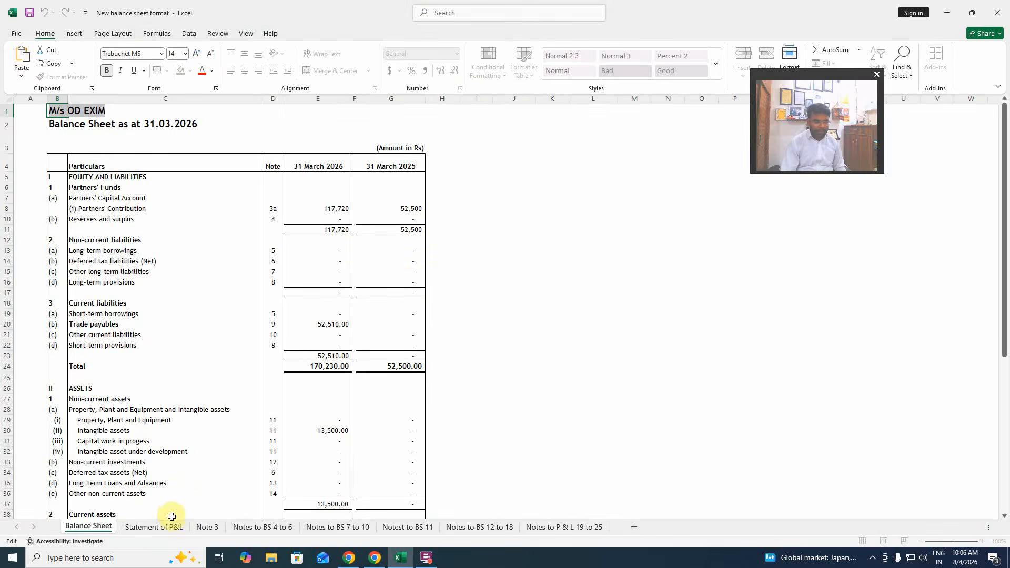
left_click(155, 527)
left_click(367, 167)
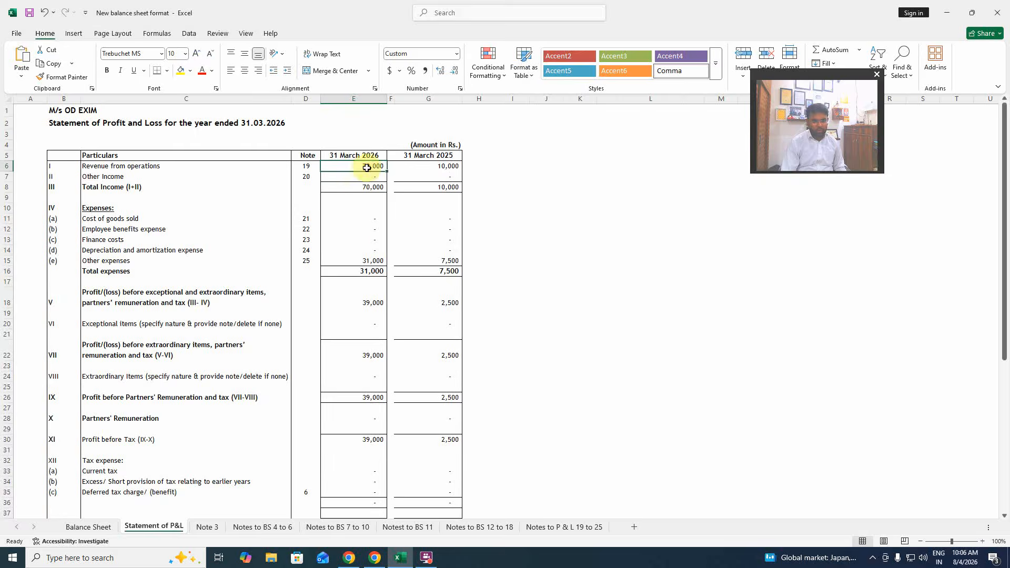
key("alt+Tab")
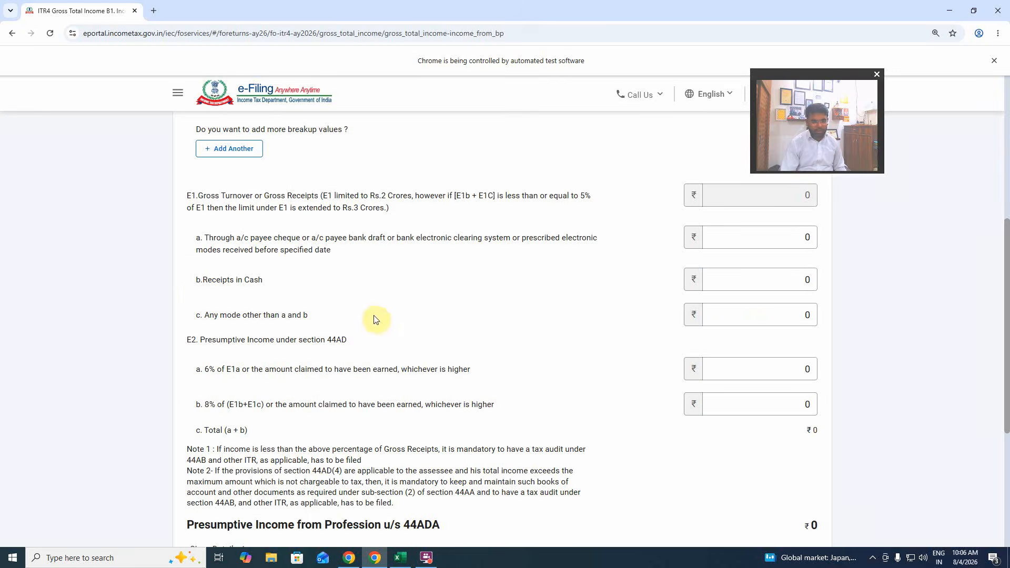
Step: Enter 70000 as Receipts in Cash, making gross turnover 70000
left_click(741, 277)
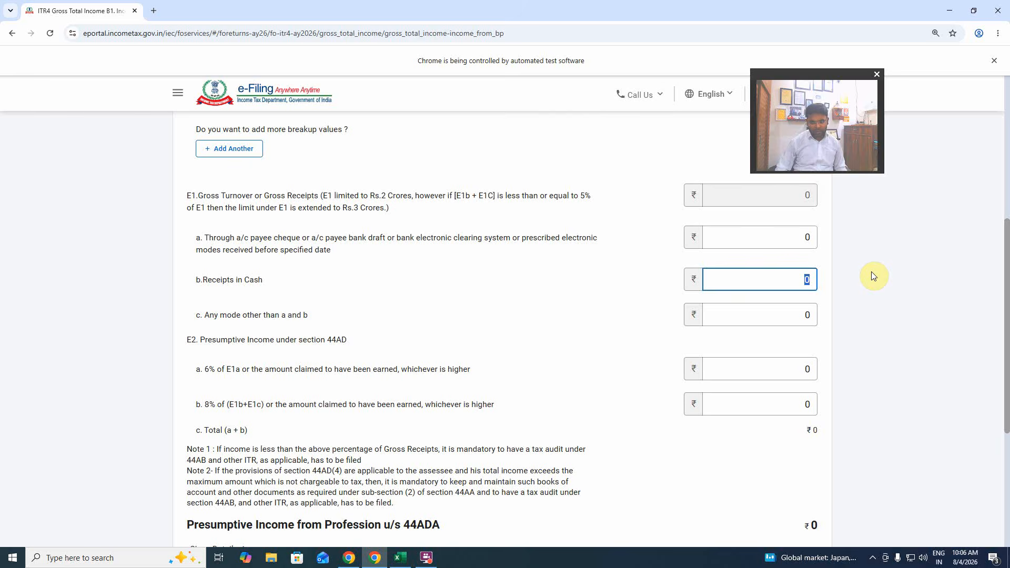
type("70000")
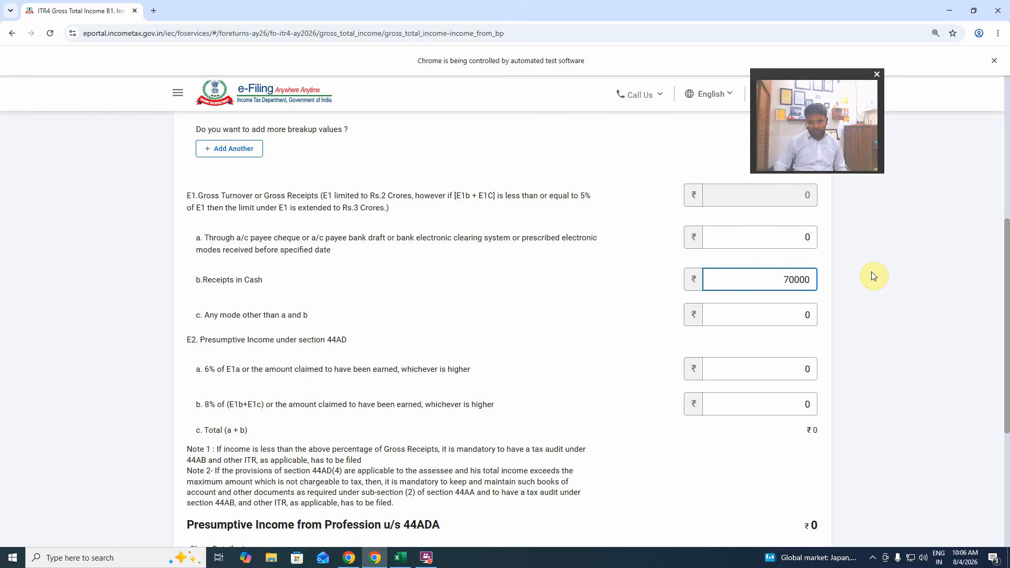
left_click(566, 288)
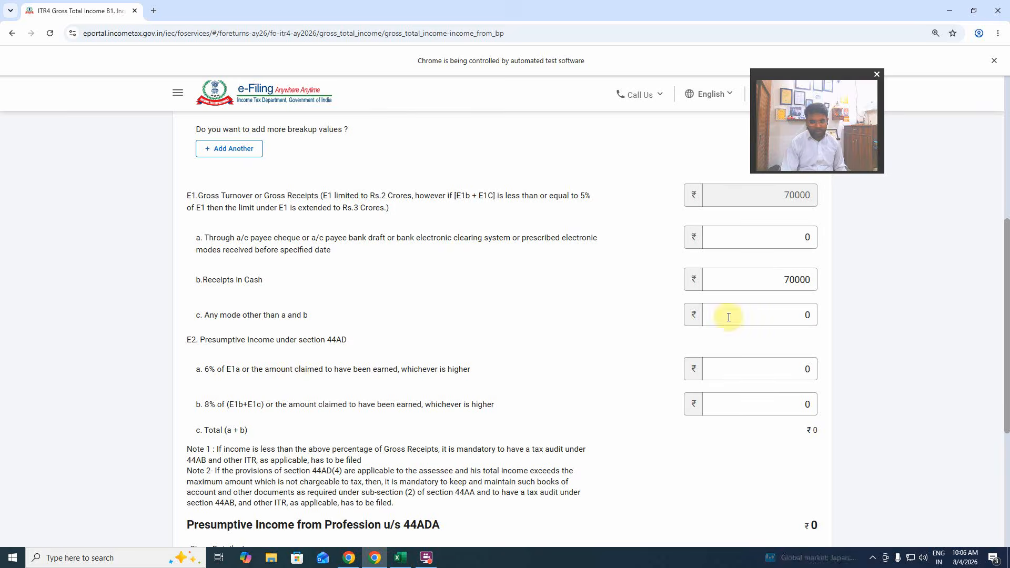
key("alt+Tab")
scroll(420, 369, "down", 4)
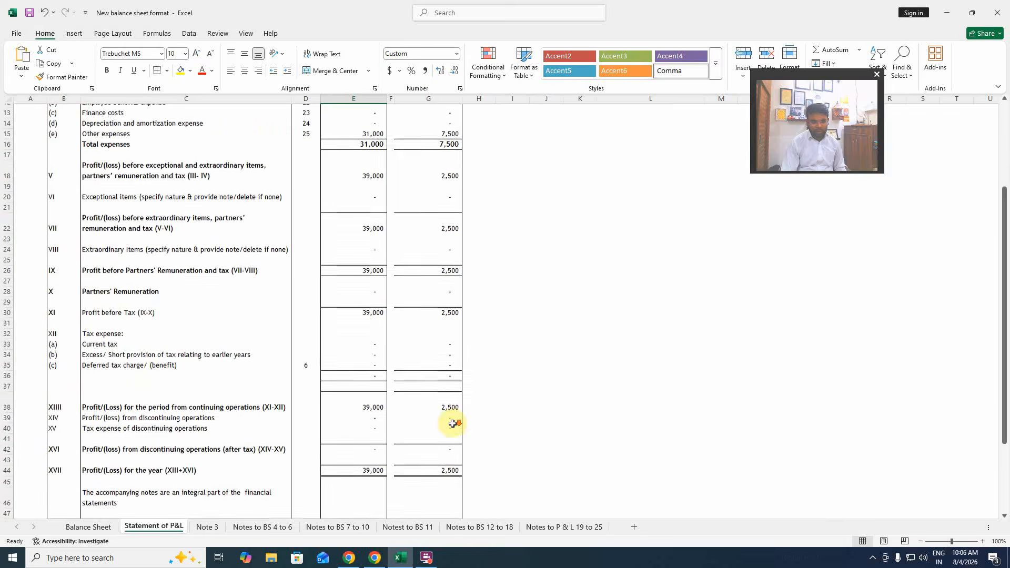
Step: In cell K38, compute profit E38 divided by revenue E6 times 100, giving 55.71
left_click(548, 389)
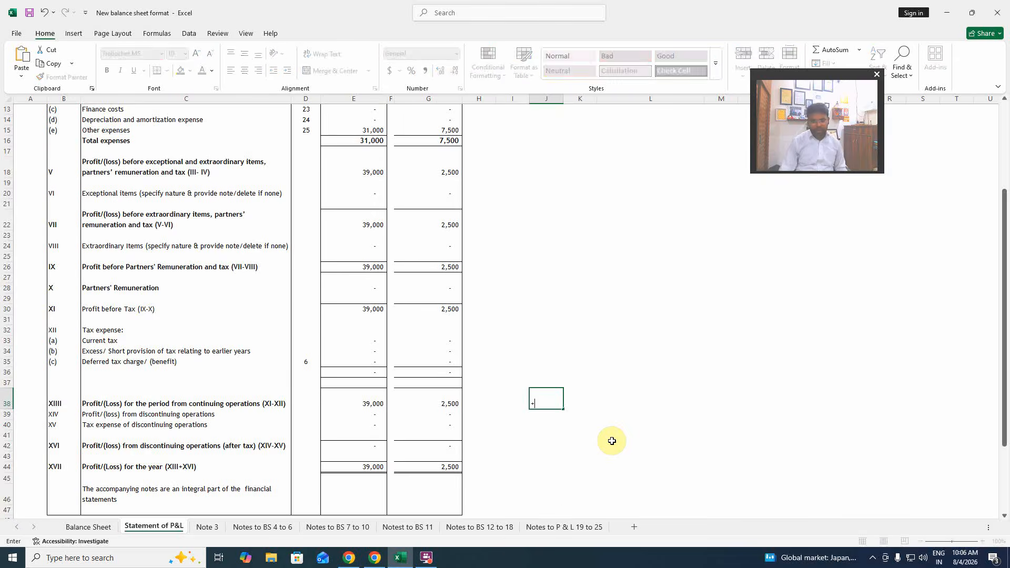
scroll(612, 440, "up", 4)
scroll(370, 169, "down", 1)
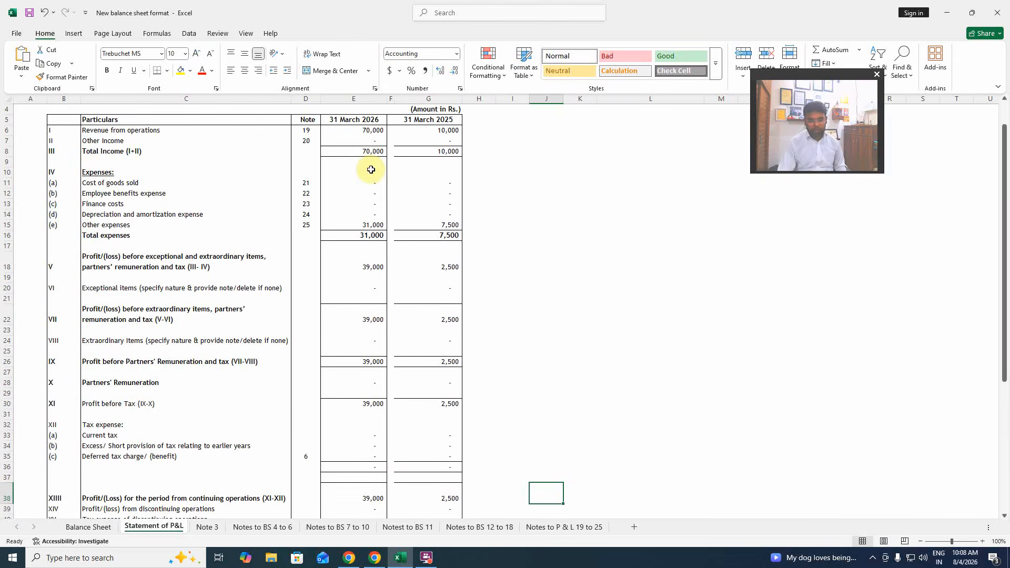
left_click(368, 499)
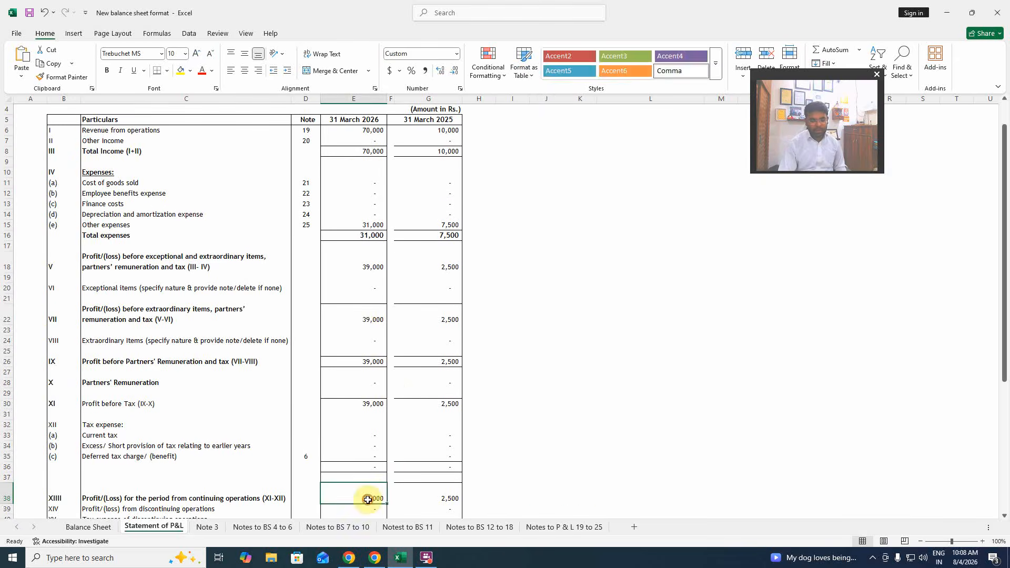
left_click(574, 497)
type("+")
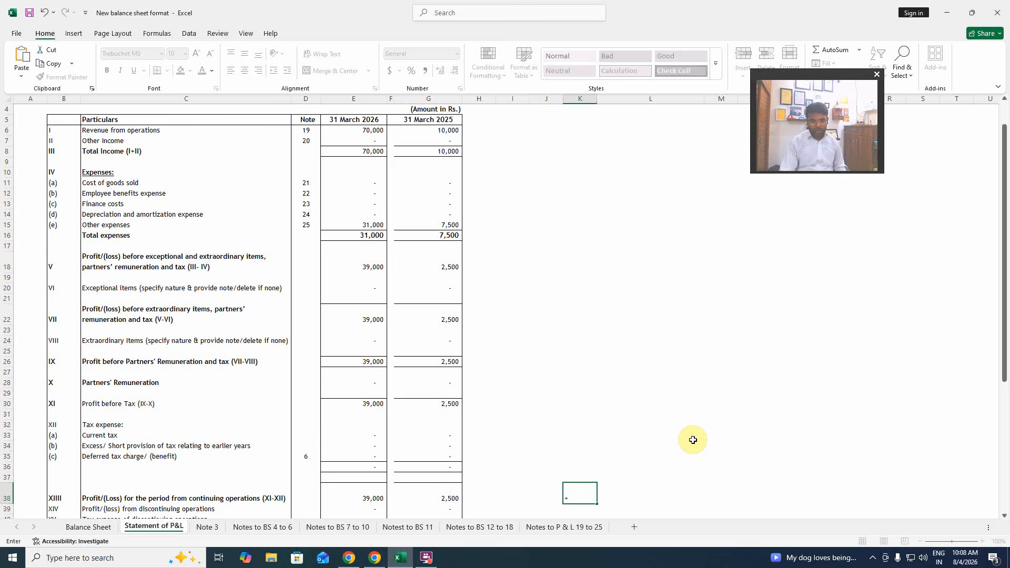
left_click(370, 498)
type("/")
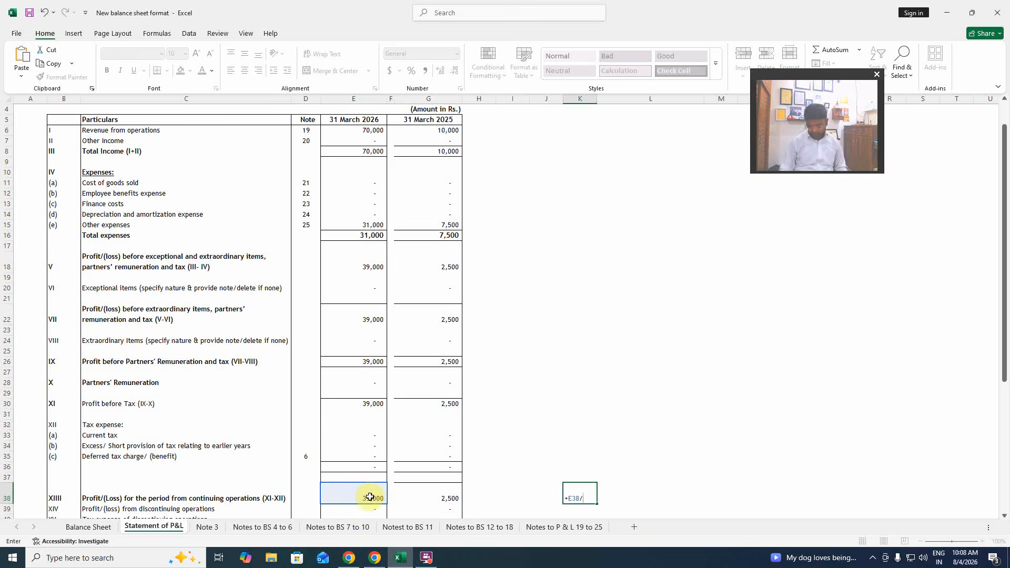
left_click(364, 132)
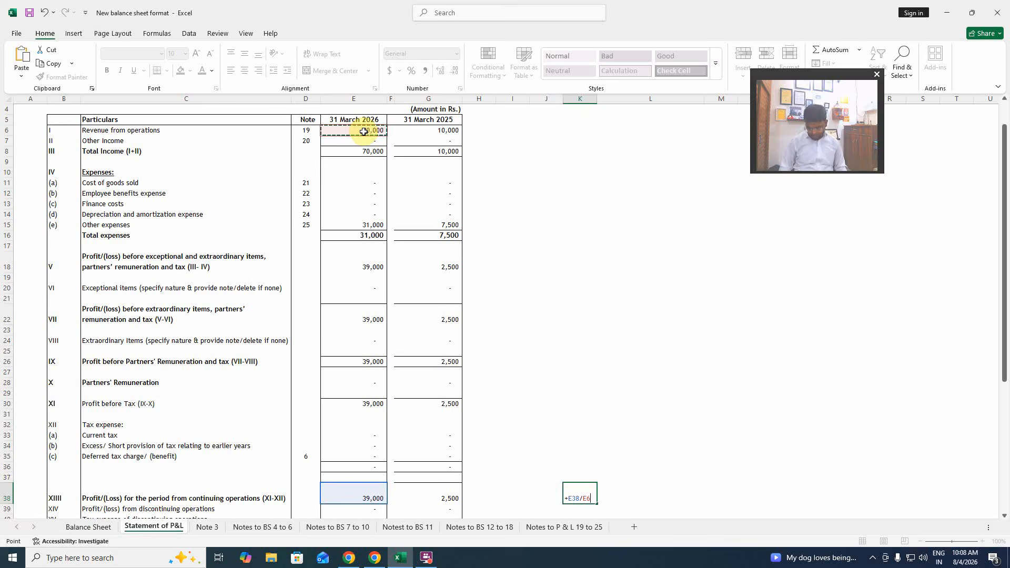
type("*100")
key("Return")
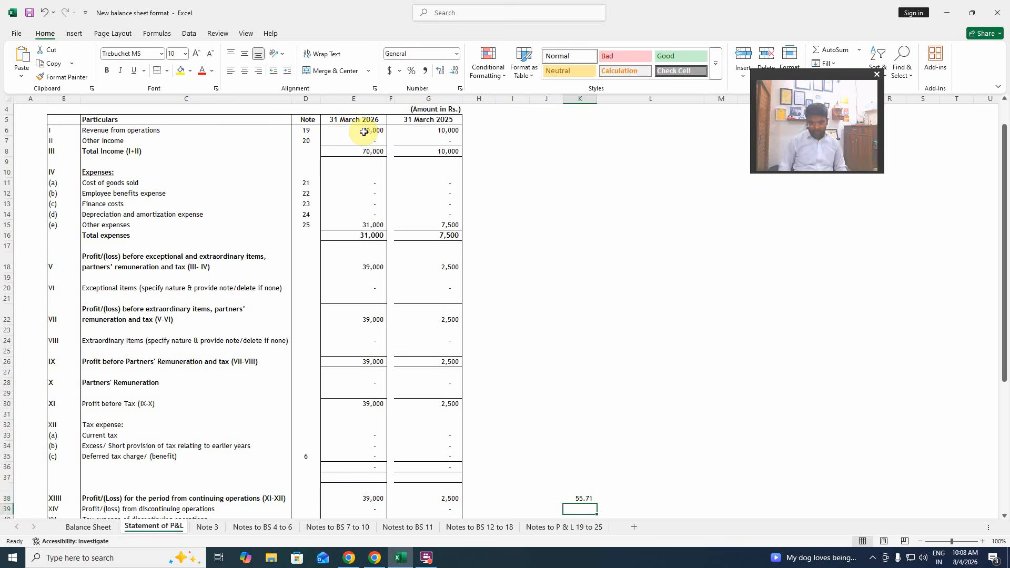
key("Up")
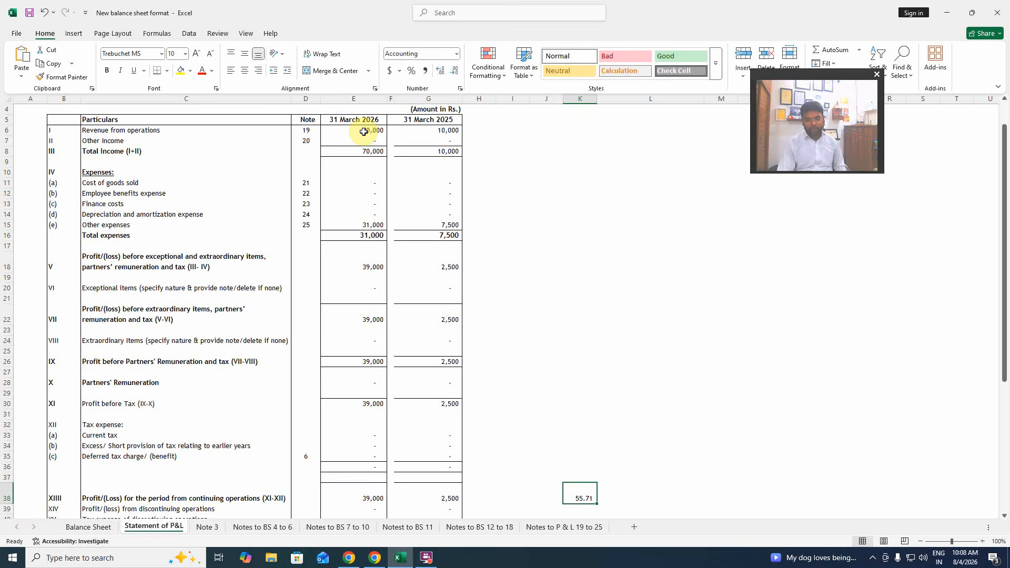
key("alt+Tab")
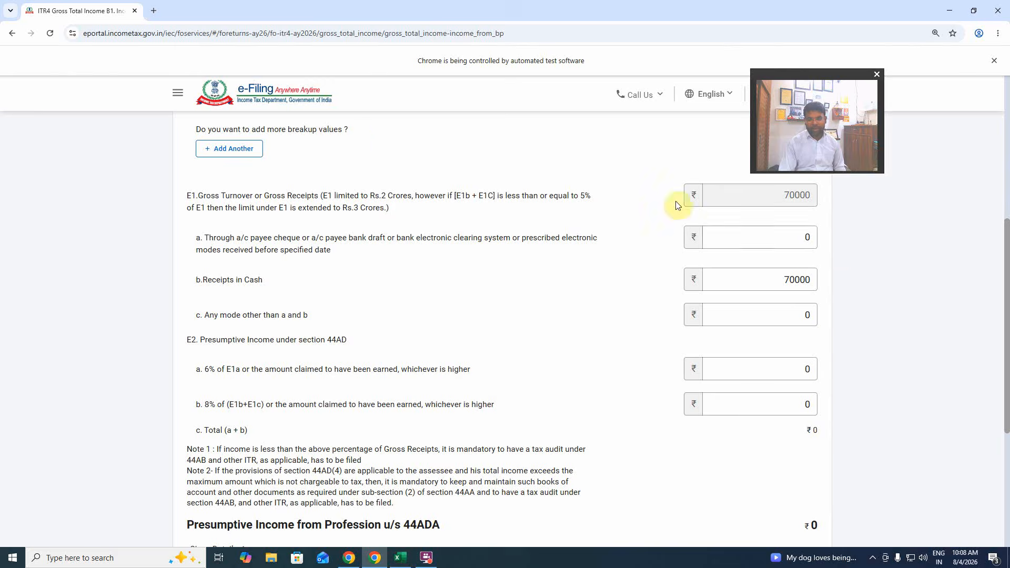
Step: Replace the 0 in the 8% presumptive income field with 39000, making business income ₹39,000
left_click(800, 288)
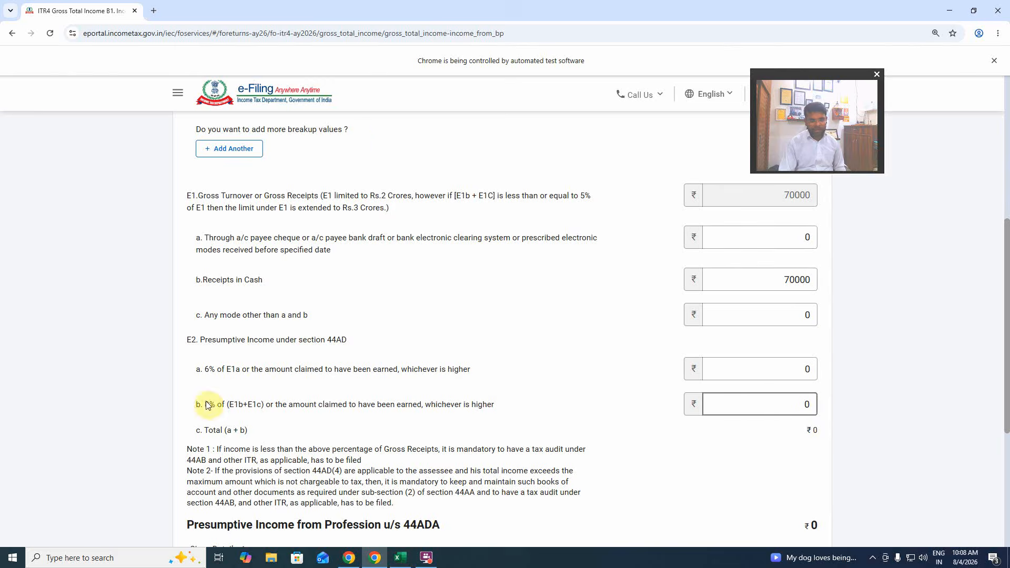
left_click(771, 409)
key("alt+Tab")
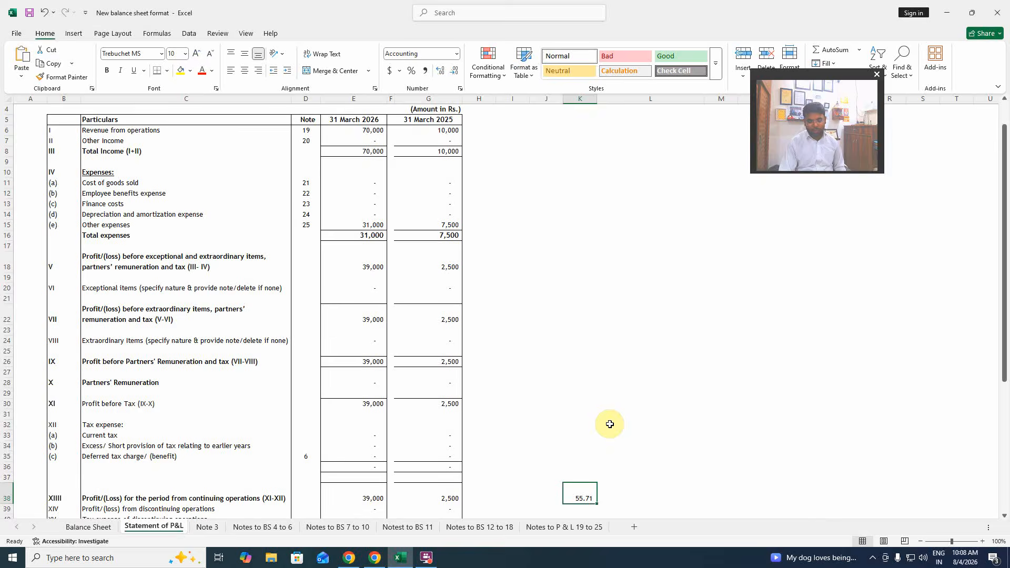
scroll(610, 423, "down", 1)
key("alt+Tab")
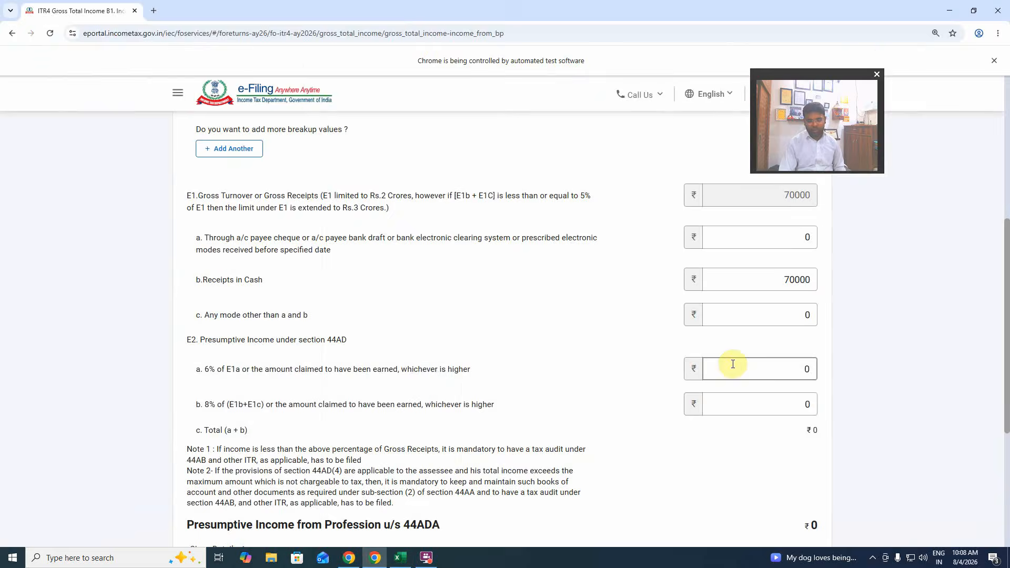
left_click(788, 305)
left_click_drag(761, 315, 905, 315)
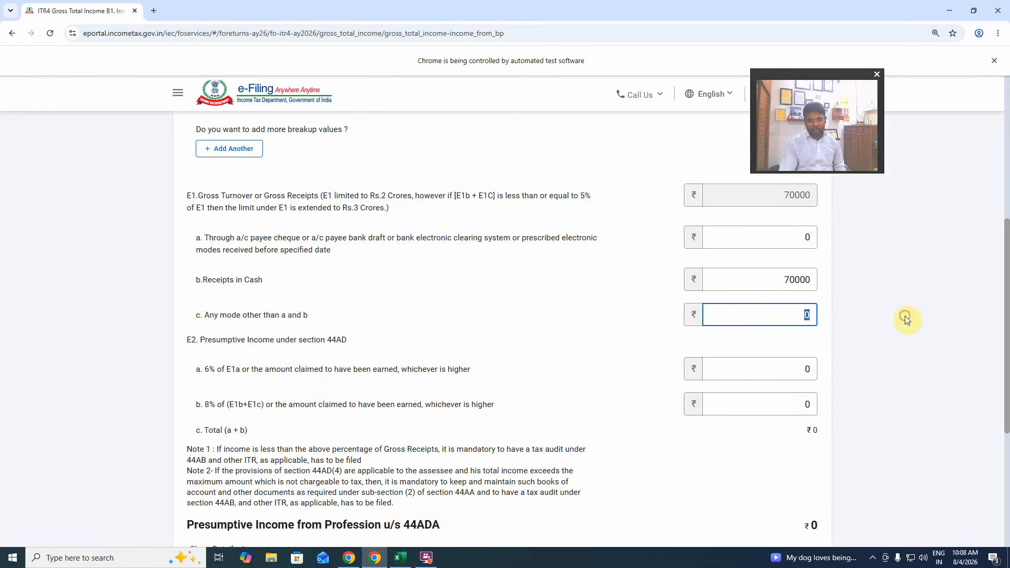
left_click_drag(737, 404, 879, 405)
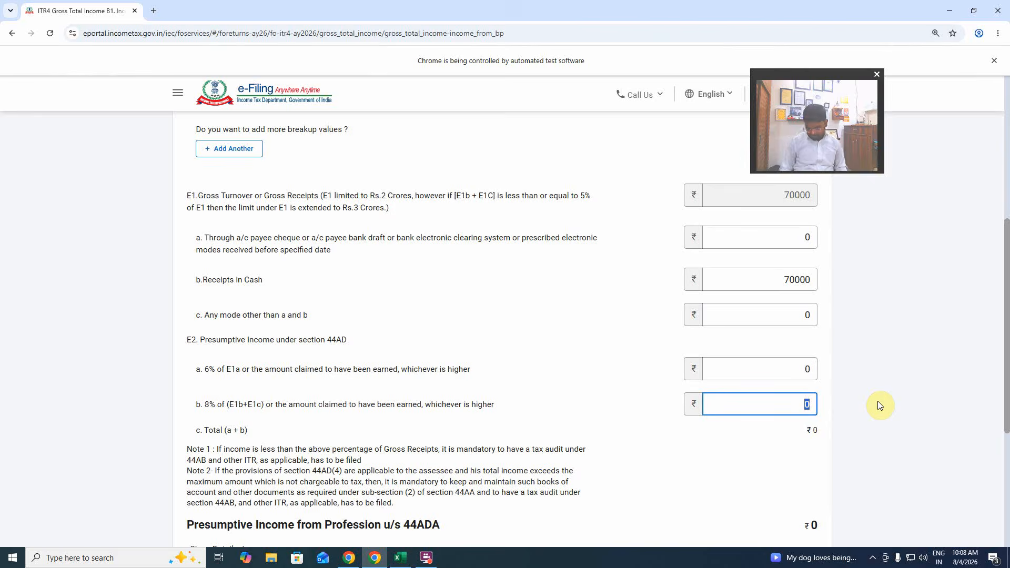
type("39000")
left_click(579, 398)
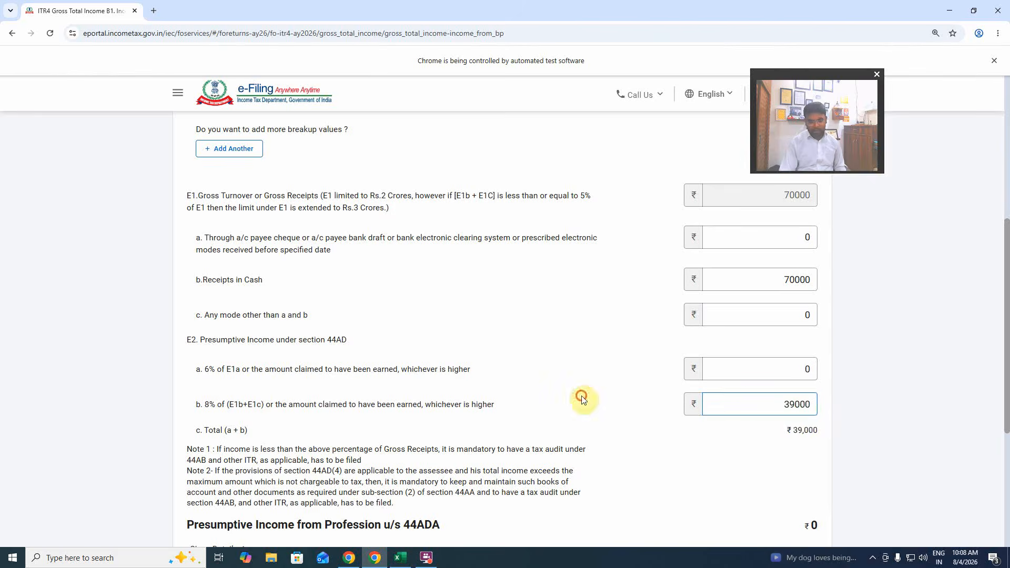
scroll(583, 400, "down", 5)
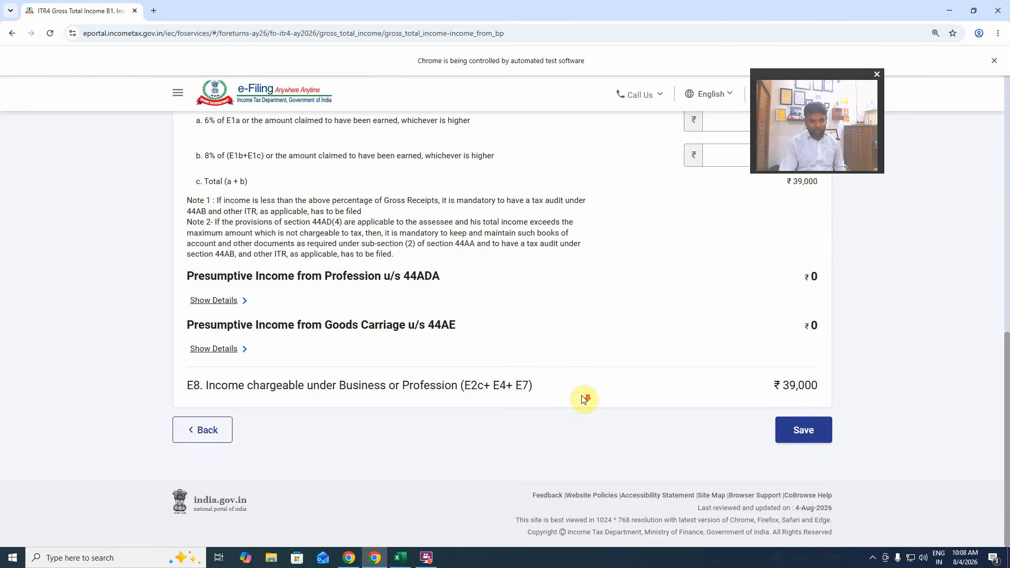
Step: Save and confirm the ₹39,000 Gross Total Income, then open the Disclosure Exempt Income schedule
left_click(799, 427)
scroll(544, 370, "up", 7)
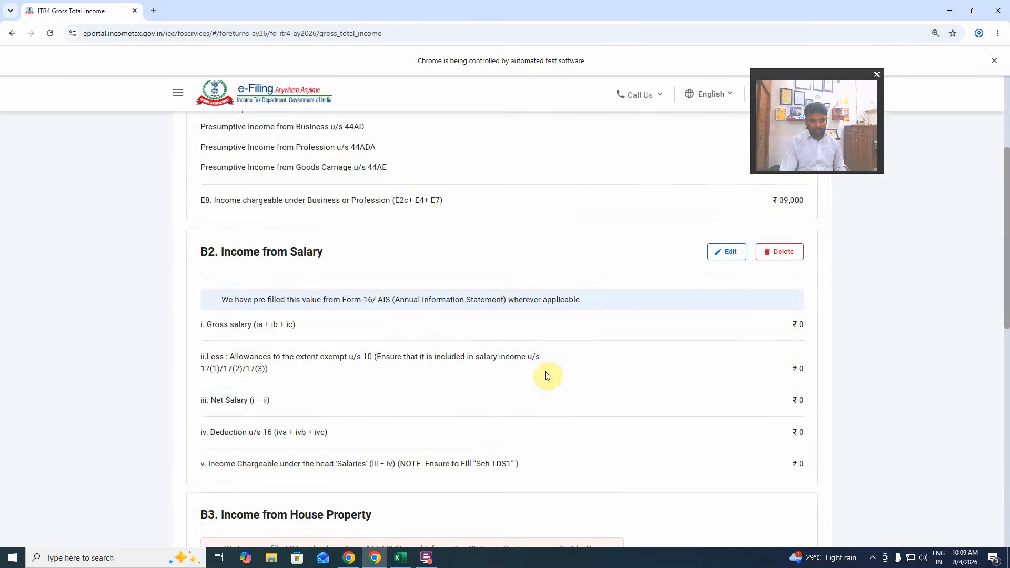
scroll(369, 331, "up", 5)
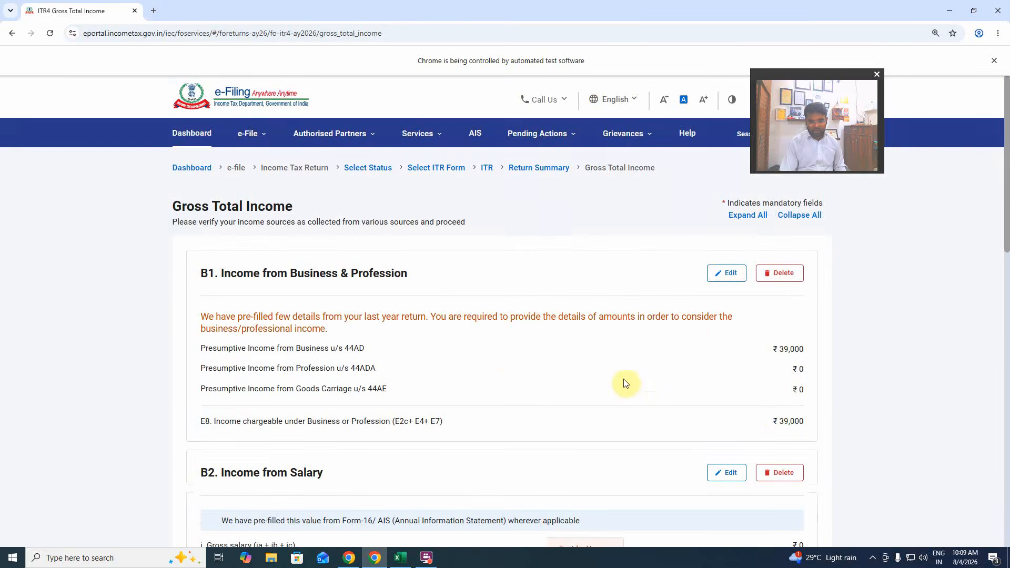
scroll(713, 428, "down", 8)
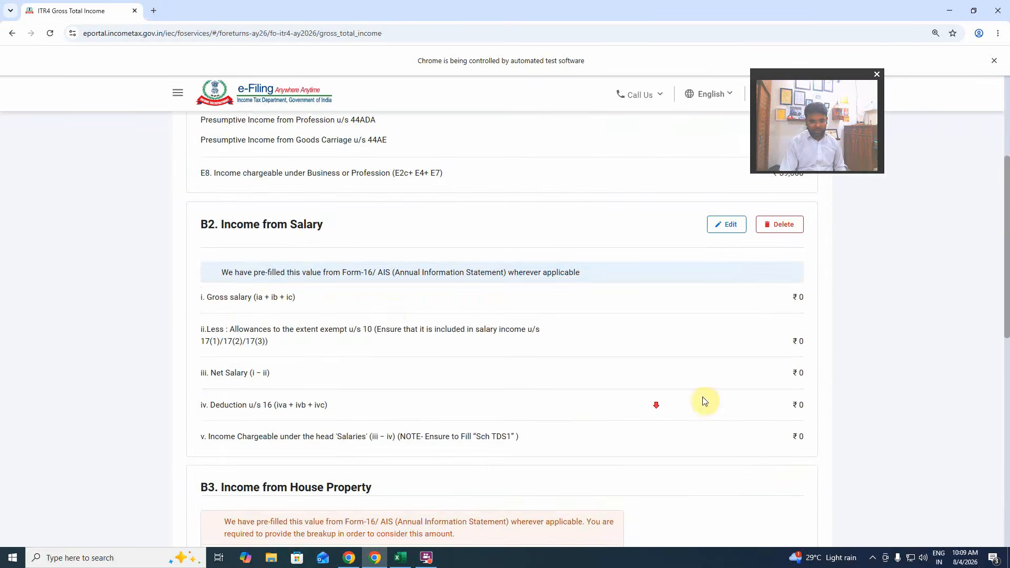
scroll(449, 361, "down", 6)
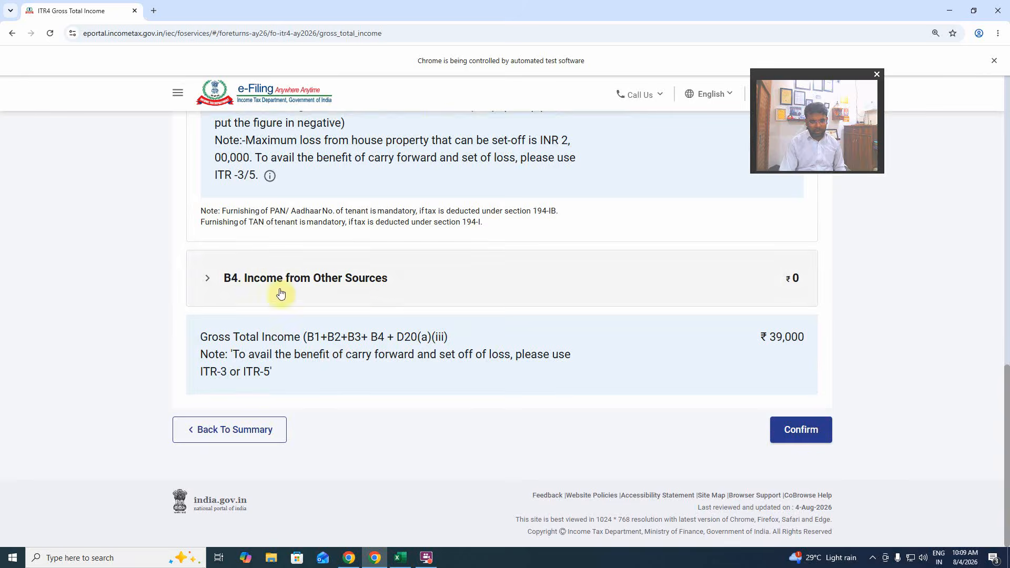
left_click(764, 430)
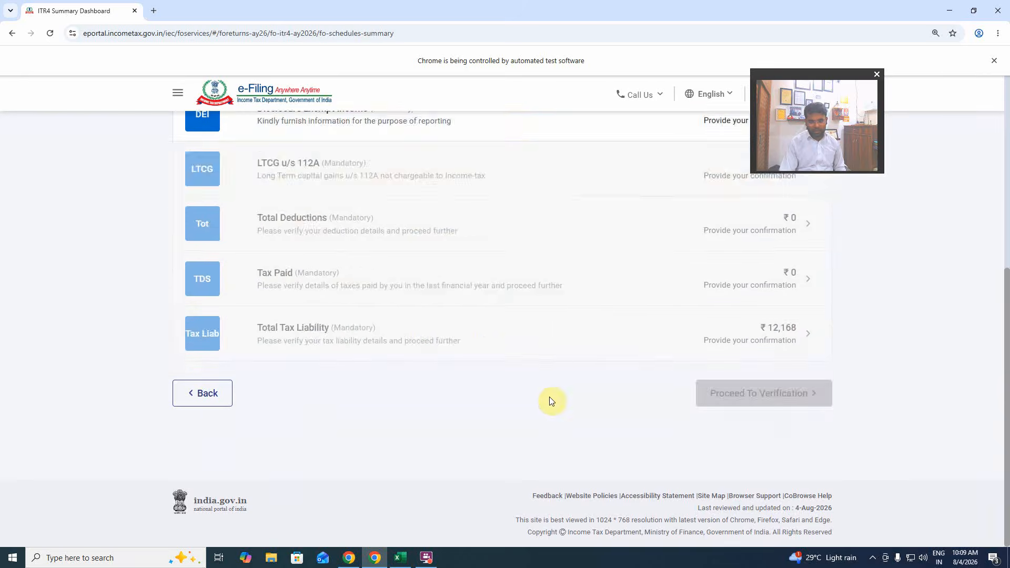
scroll(680, 432, "down", 3)
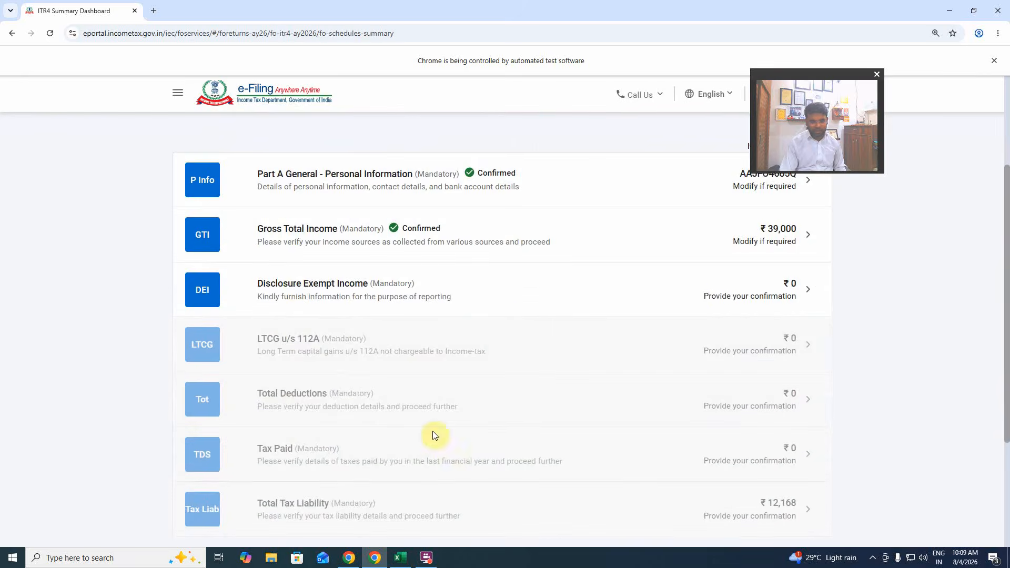
left_click(784, 292)
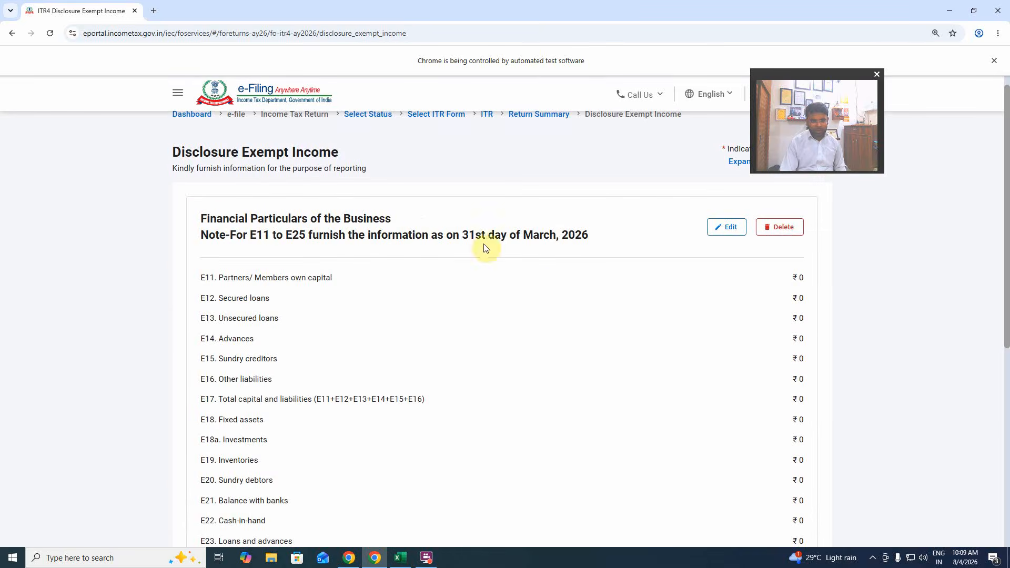
Step: Start editing the business financial particulars and open the Balance Sheet sheet in Excel
left_click(731, 228)
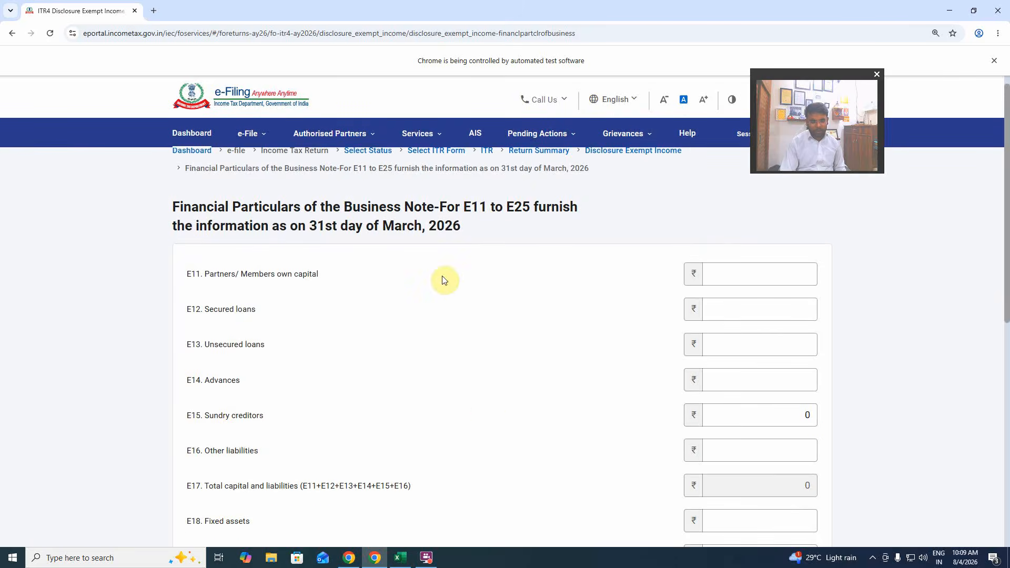
left_click(402, 558)
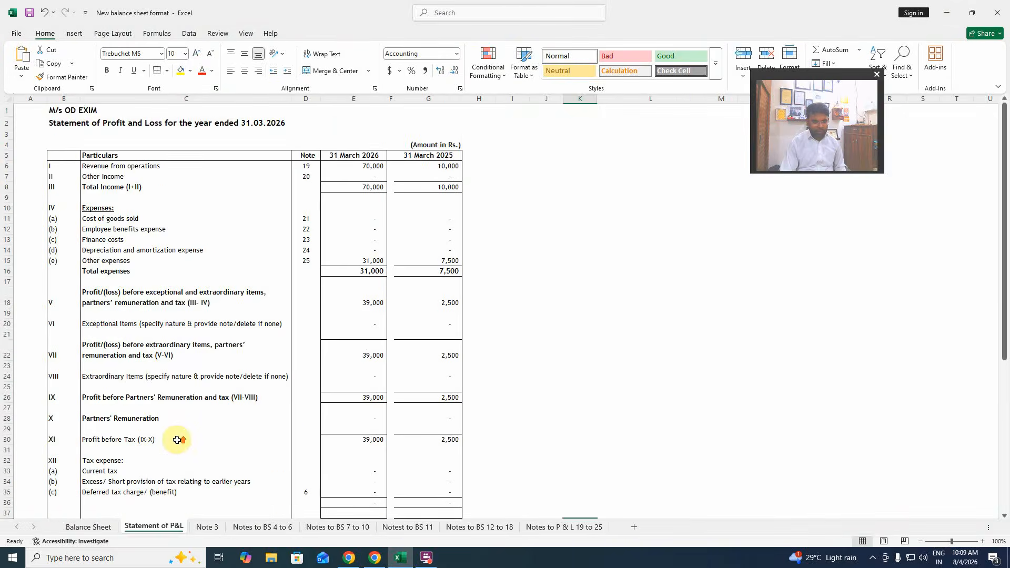
left_click(82, 526)
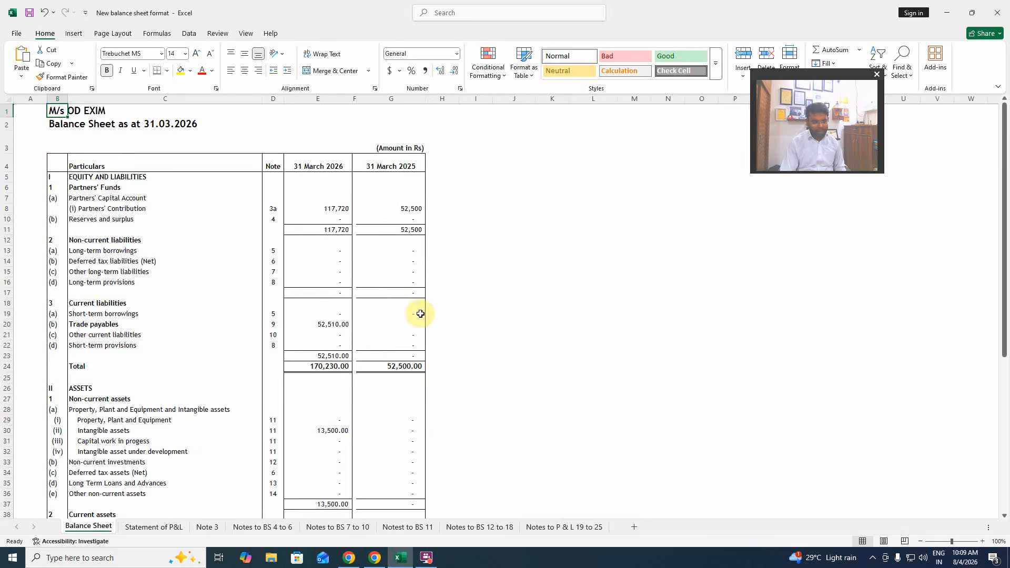
scroll(365, 323, "down", 4)
scroll(364, 324, "up", 4)
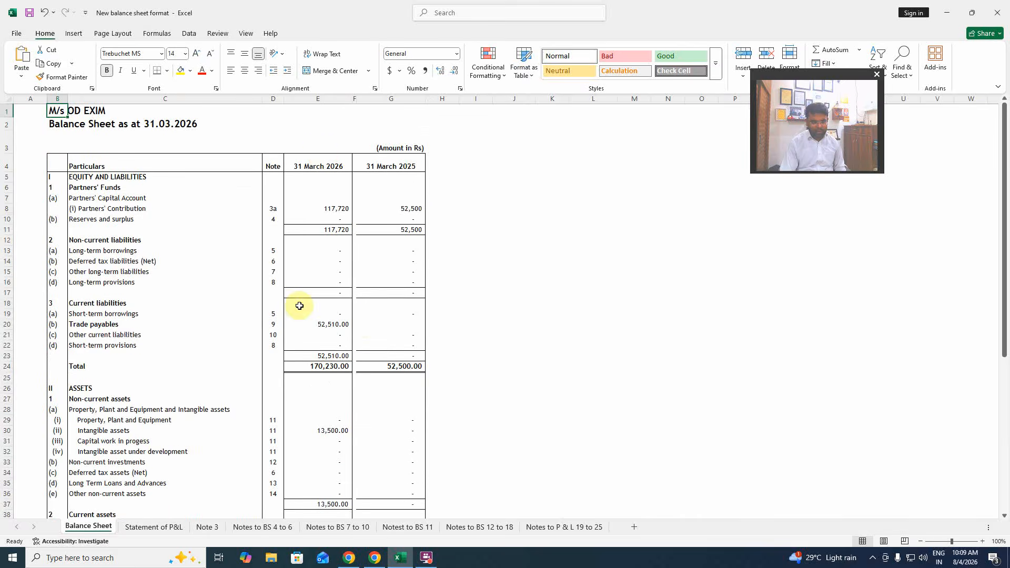
Step: Enter partners' own capital of 117,720 from the Excel balance sheet into E11
key("alt+Tab")
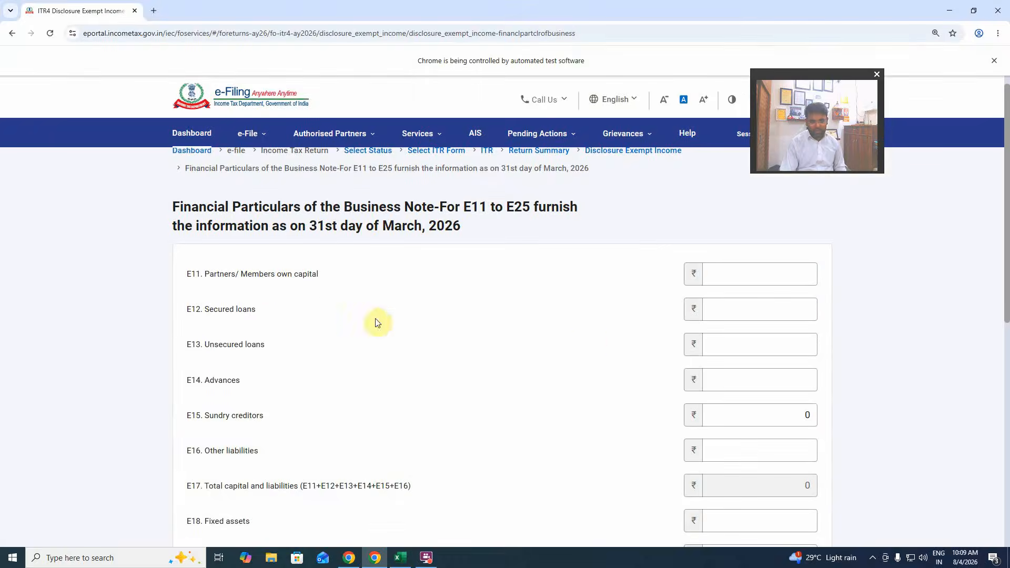
left_click(767, 281)
key("alt+Tab")
left_click(327, 209)
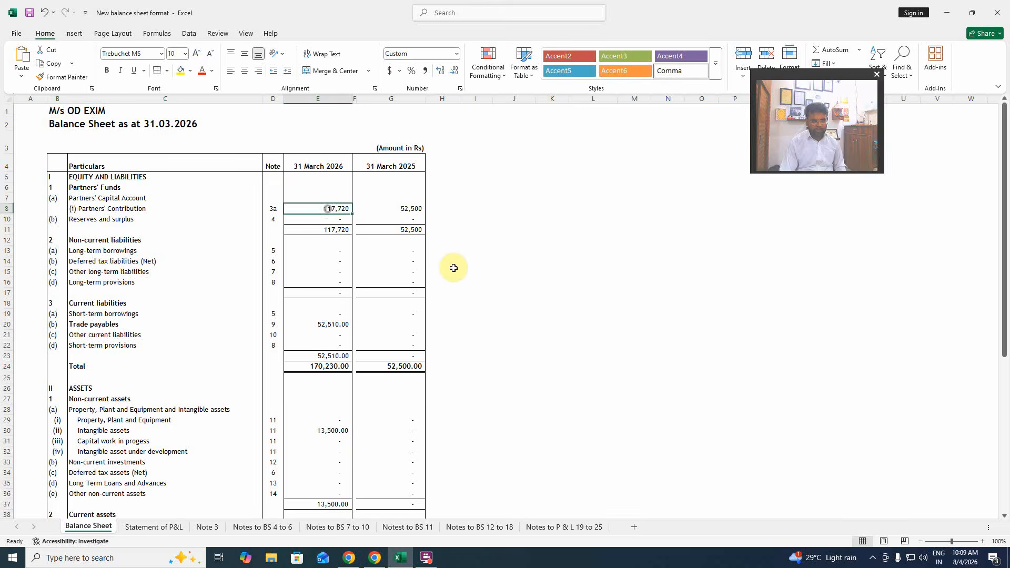
key("ctrl+c")
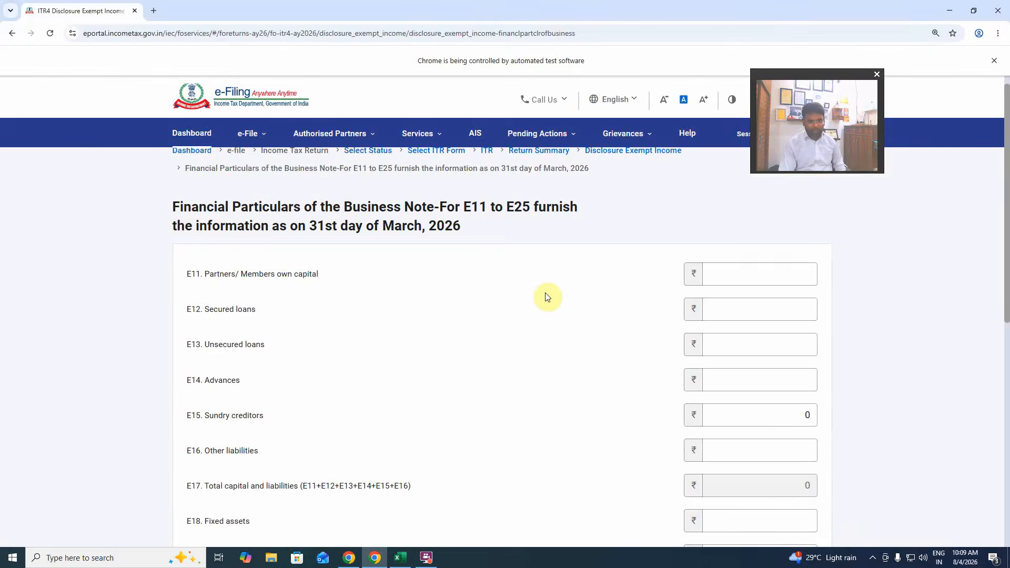
key("alt+Tab")
left_click(760, 273)
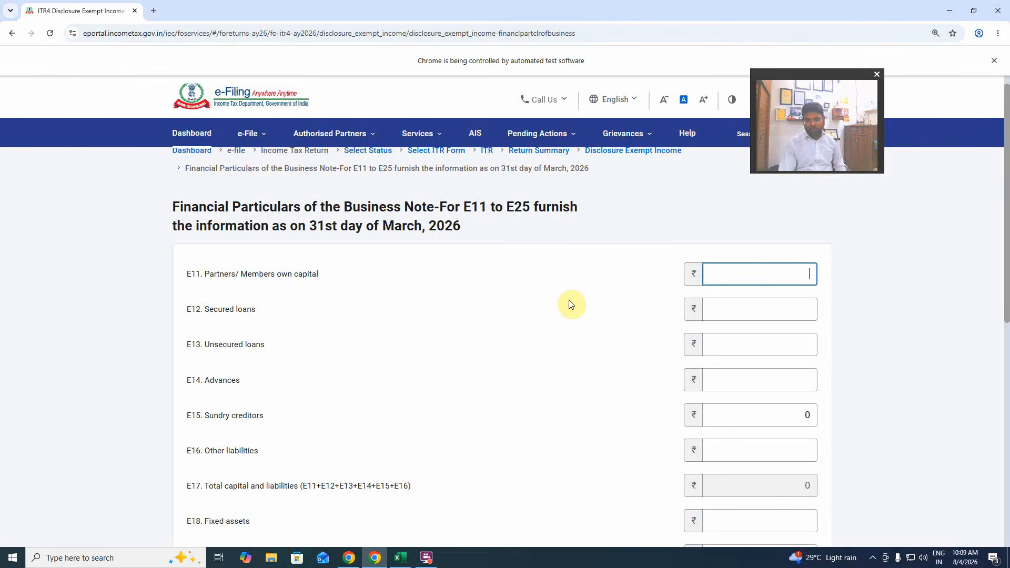
key("alt+Tab")
key("alt+Tab")
type("11")
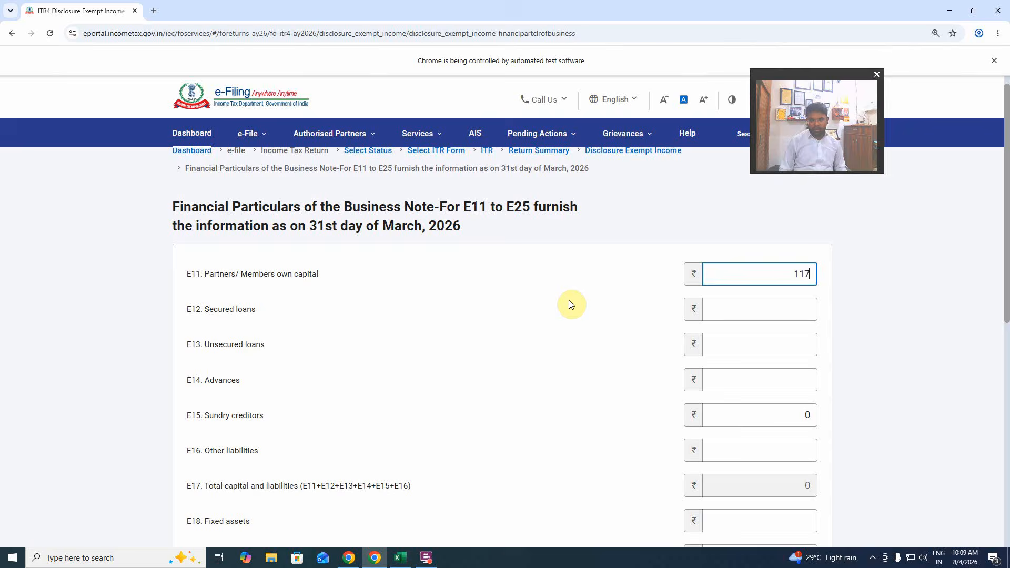
left_click(570, 304)
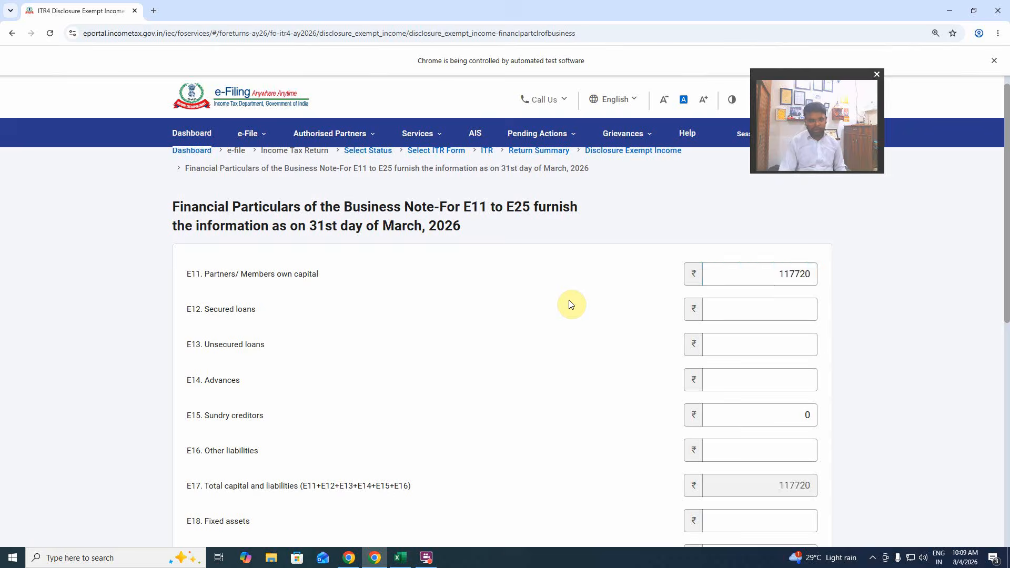
Step: Replace the 0 in E15 Sundry creditors with 52510 from trade payables
key("alt+Tab")
key("alt+Tab")
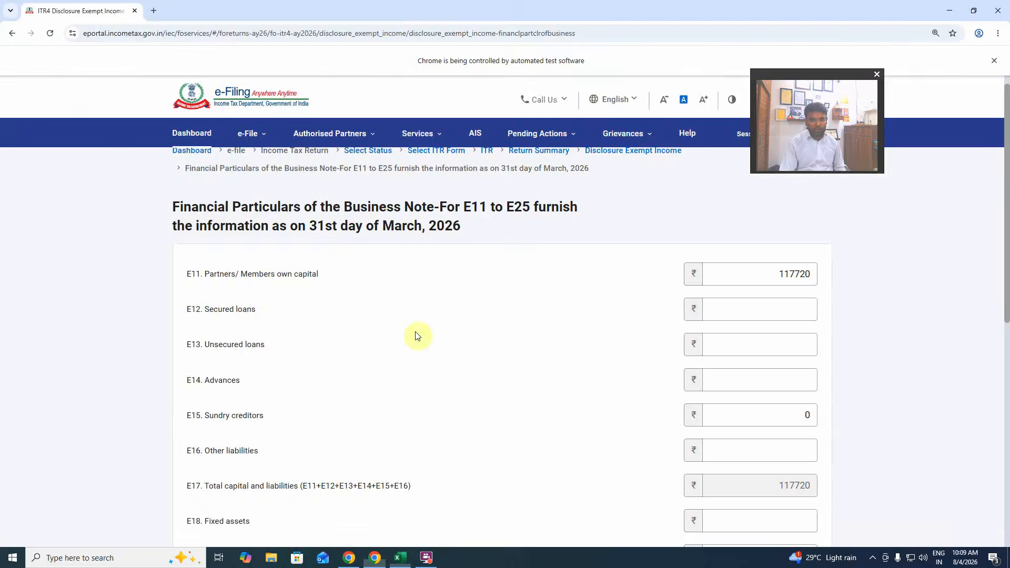
key("alt+Tab")
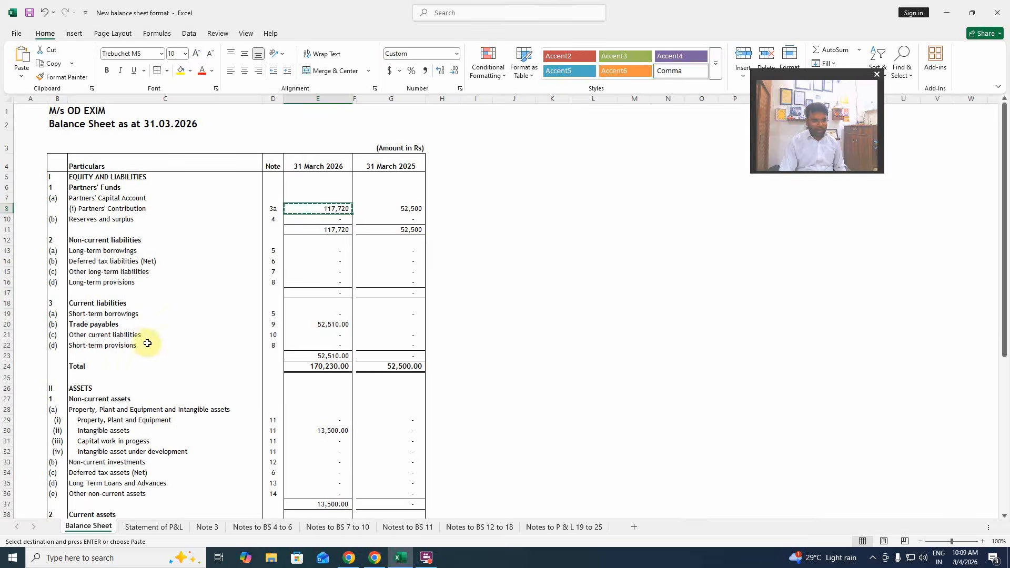
key("alt+Tab")
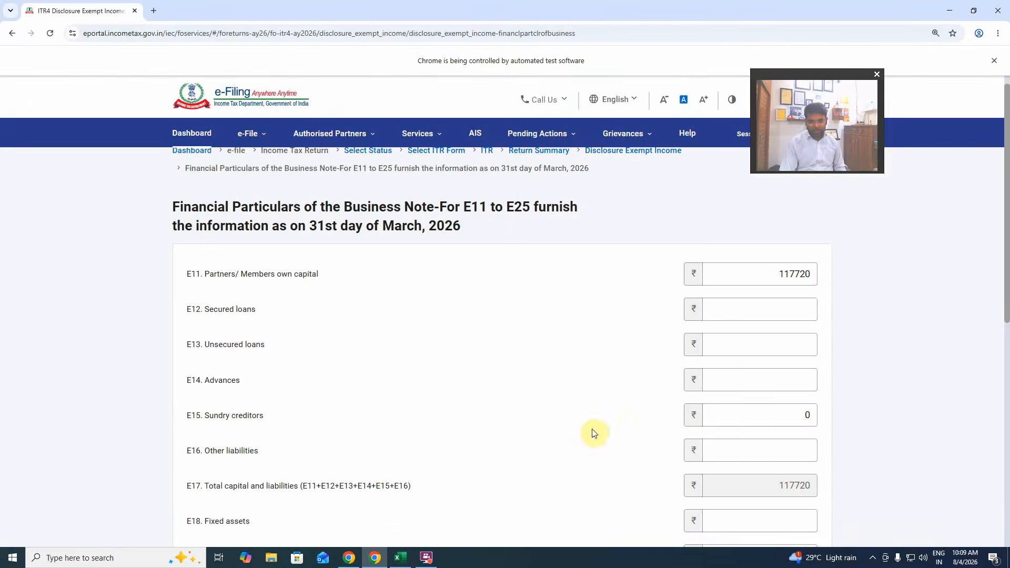
left_click(768, 422)
key("ctrl+a")
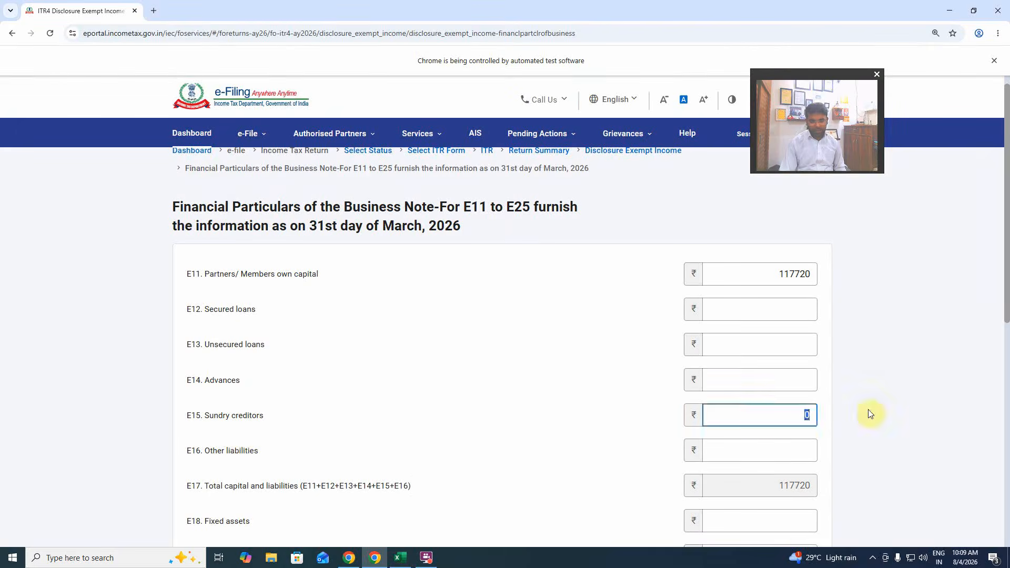
key("alt+Tab")
key("alt+Tab")
type("52510")
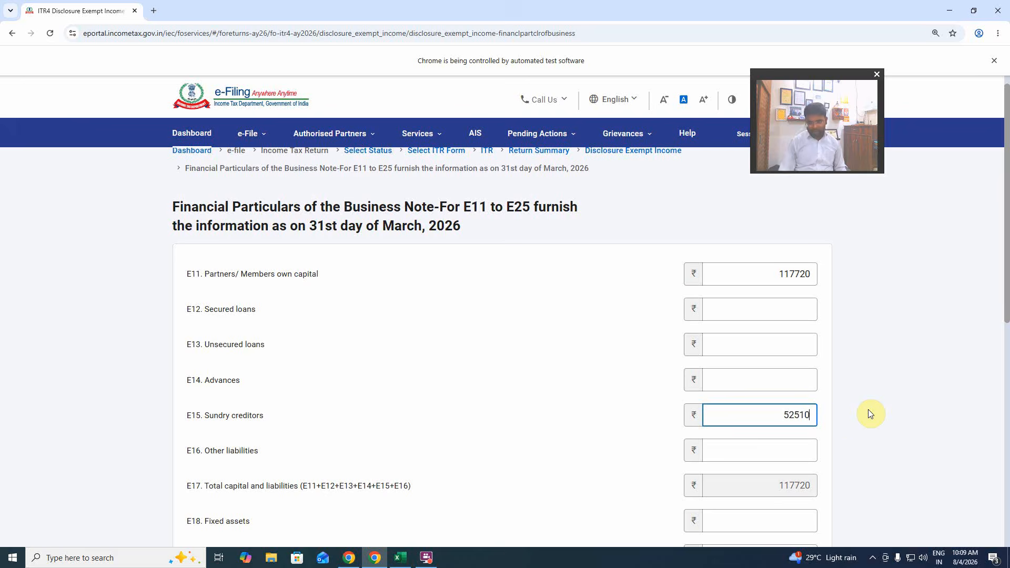
left_click(579, 440)
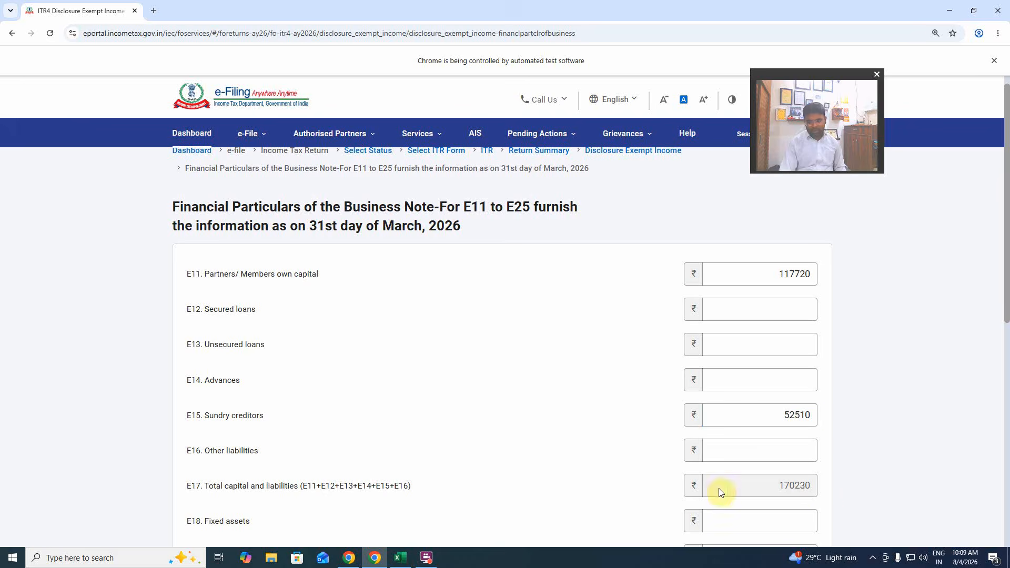
Step: Check the 170,230 balance sheet total and 13,500 intangible assets in Excel
key("alt+Tab")
left_click(334, 367)
scroll(384, 446, "down", 3)
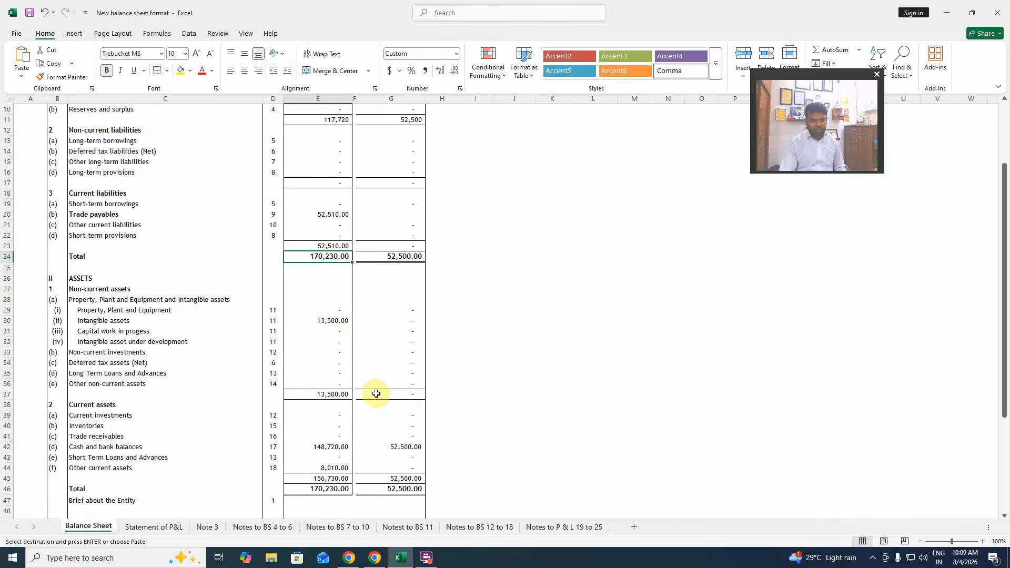
left_click(327, 321)
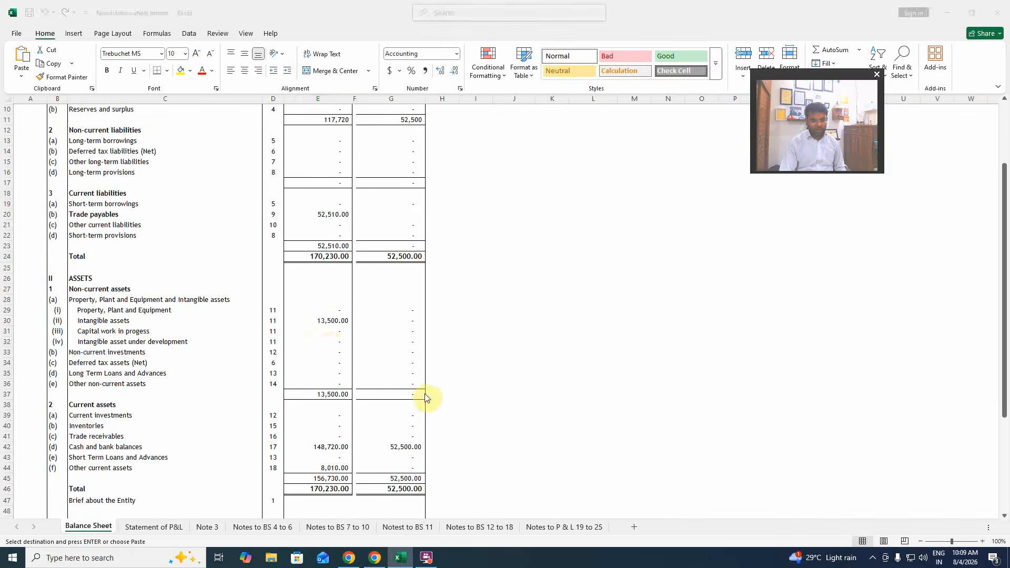
key("alt+Tab")
scroll(413, 384, "down", 6)
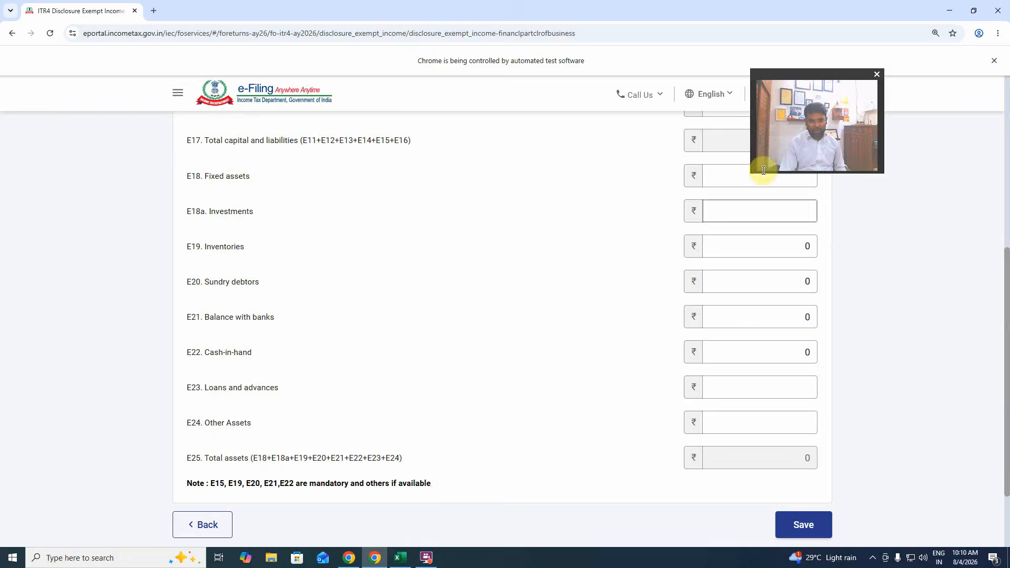
Step: Enter fixed assets of 13500 in the E18 field
scroll(764, 170, "up", 2)
left_click(739, 283)
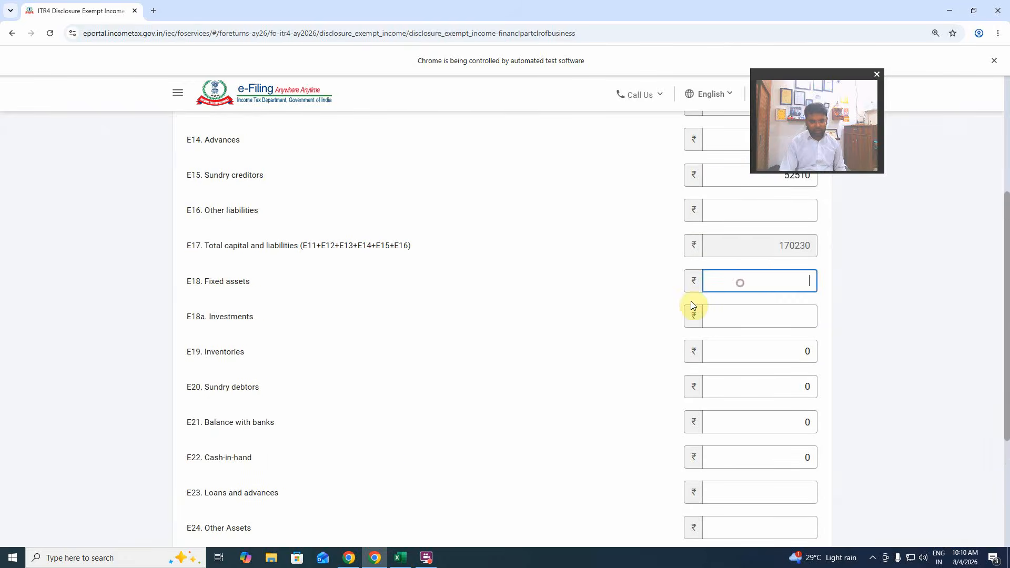
key("alt+Tab")
key("alt+Tab")
type("13500")
key("Tab")
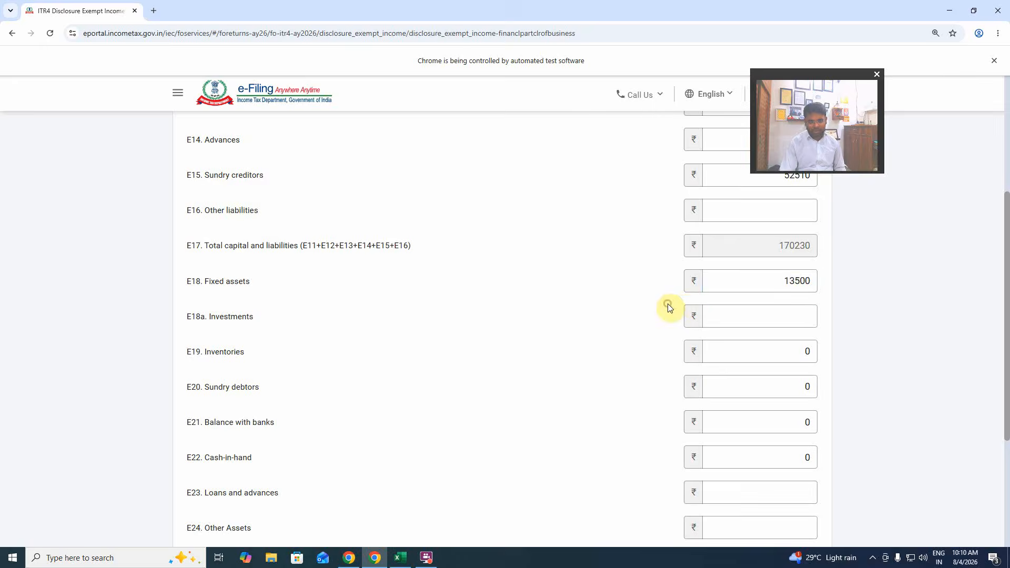
Step: Enter other assets of 8010 in E24 after checking current assets in Excel
key("alt+Tab")
scroll(376, 357, "down", 3)
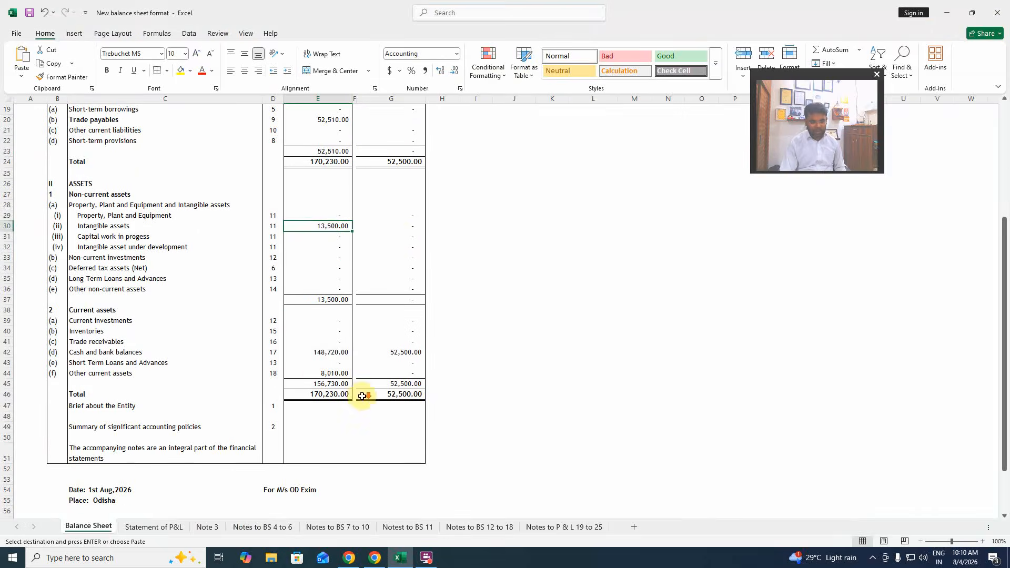
left_click(327, 351)
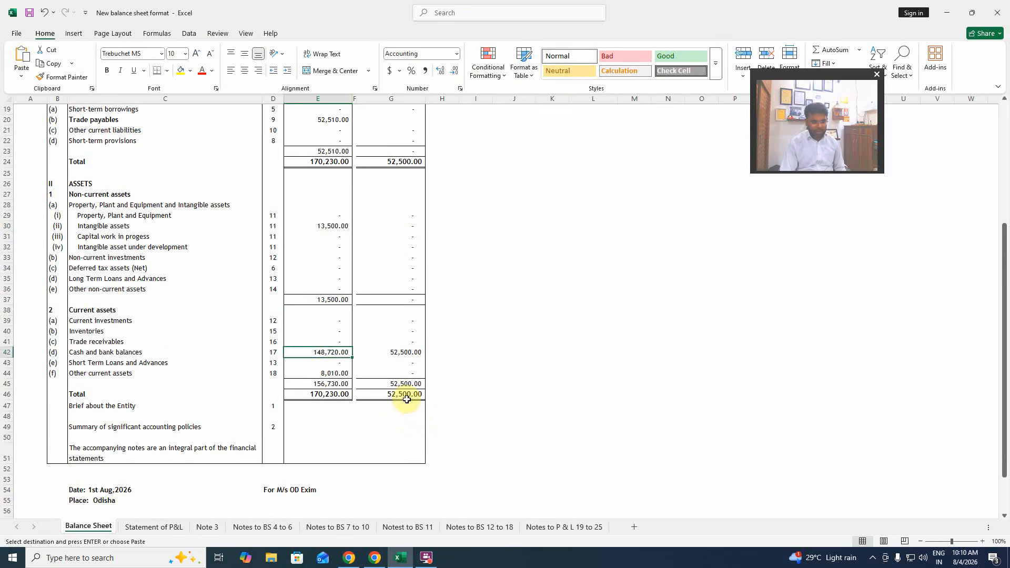
left_click(327, 373)
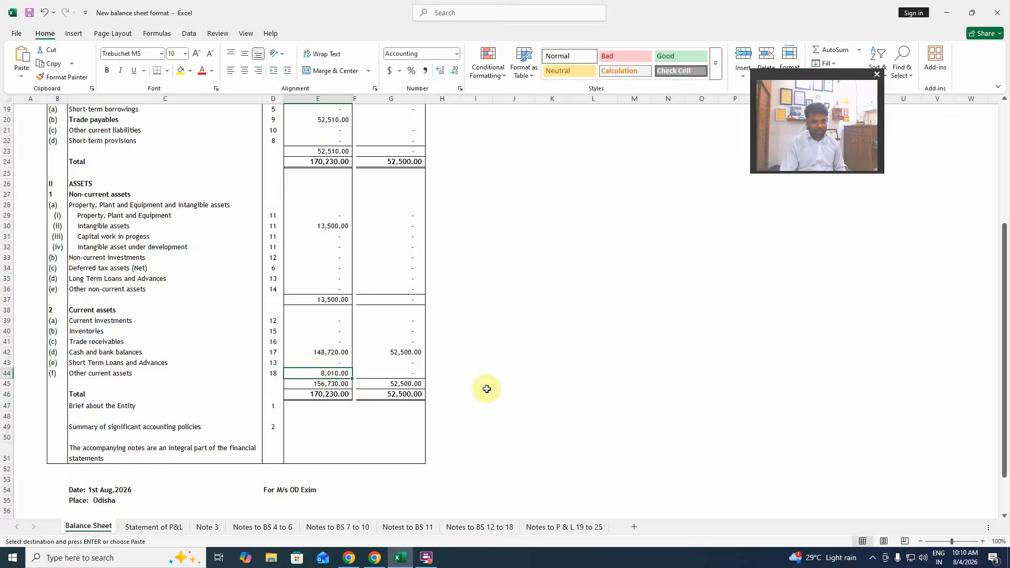
key("alt+Tab")
left_click(817, 454)
scroll(817, 454, "down", 4)
left_click(751, 322)
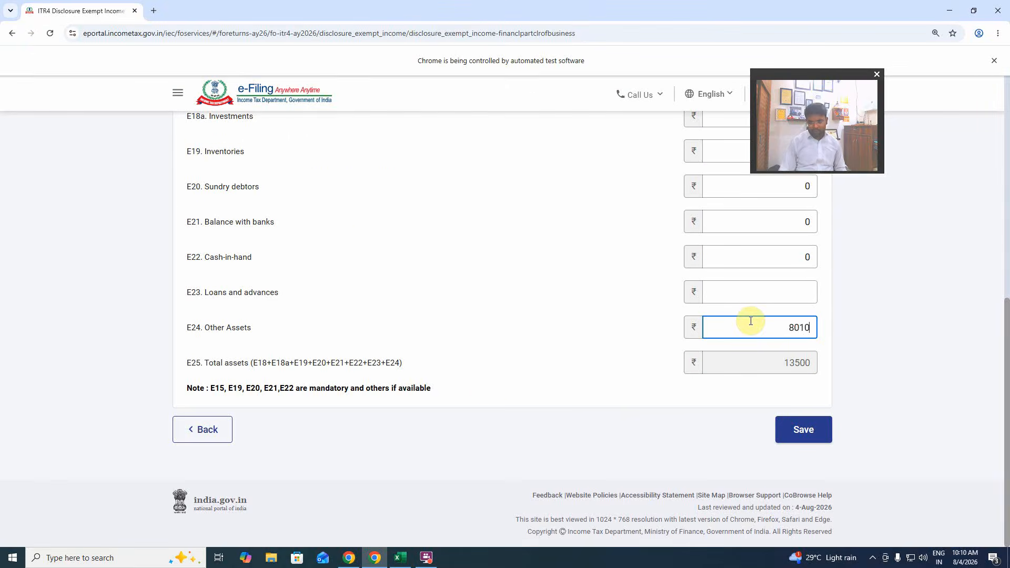
left_click(593, 407)
Step: Look up the 148,720 cash and bank balance and its note number in Excel
key("alt+Tab")
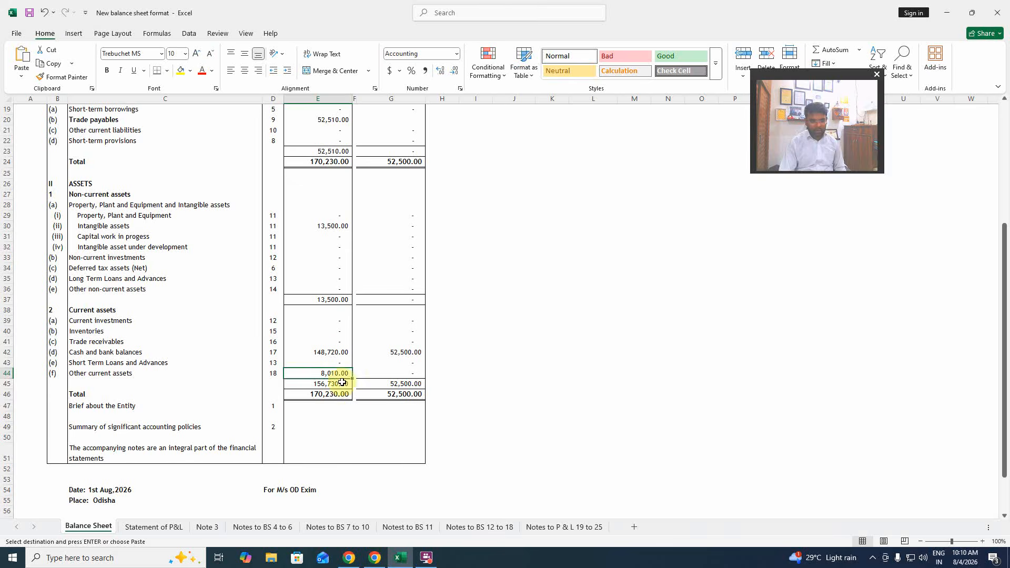
left_click(340, 353)
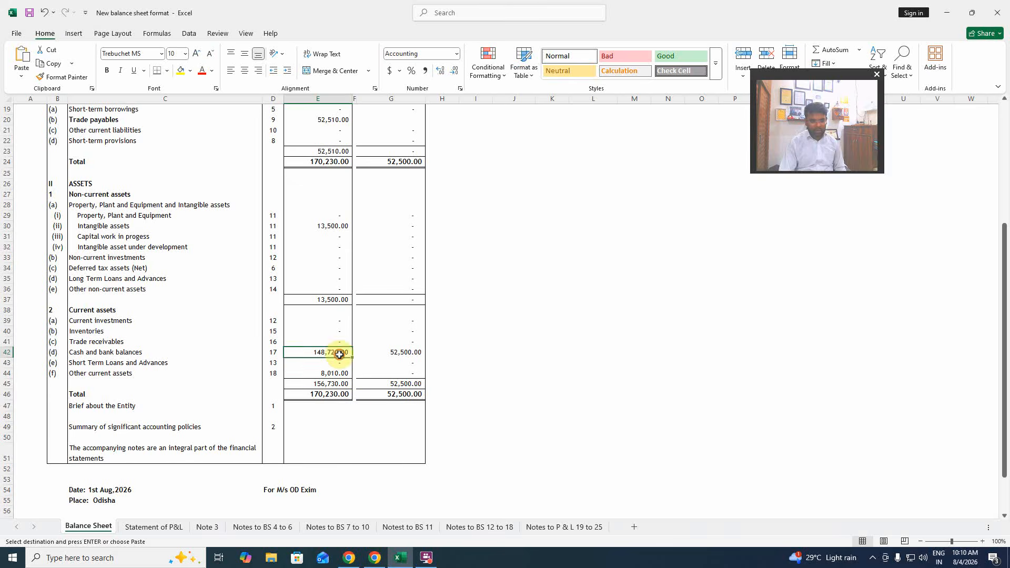
left_click(263, 357)
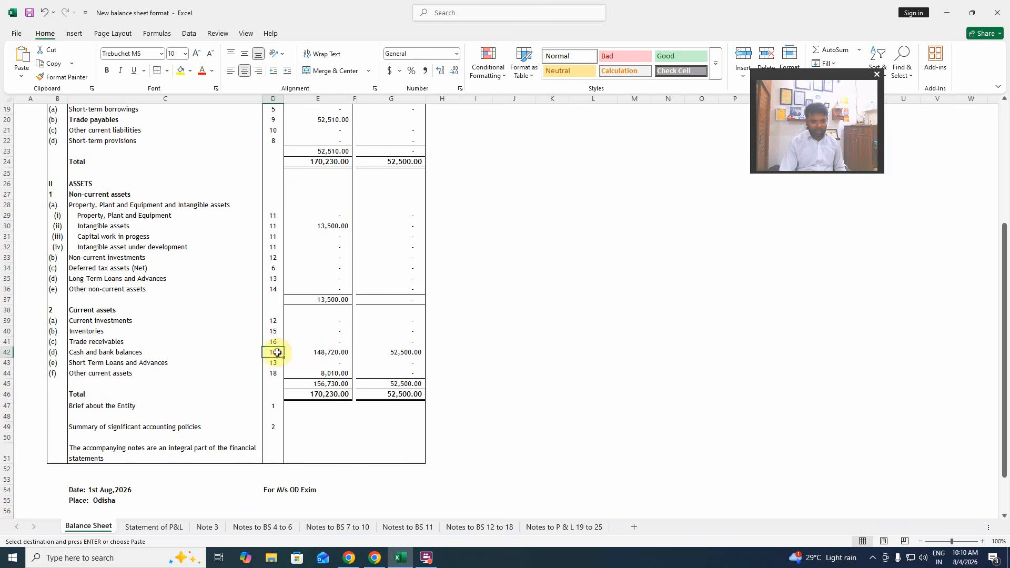
Step: Read note 17 on 'Notes to BS 12 to 18': 27,000 in banks, 121,720 cash on hand
left_click(509, 528)
scroll(395, 392, "up", 8)
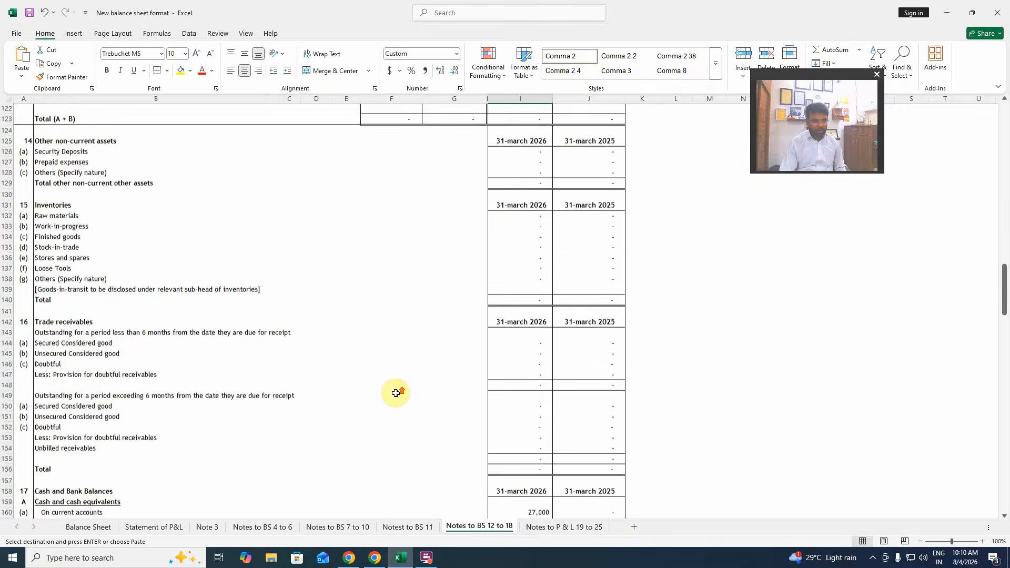
scroll(172, 368, "down", 5)
left_click(24, 353)
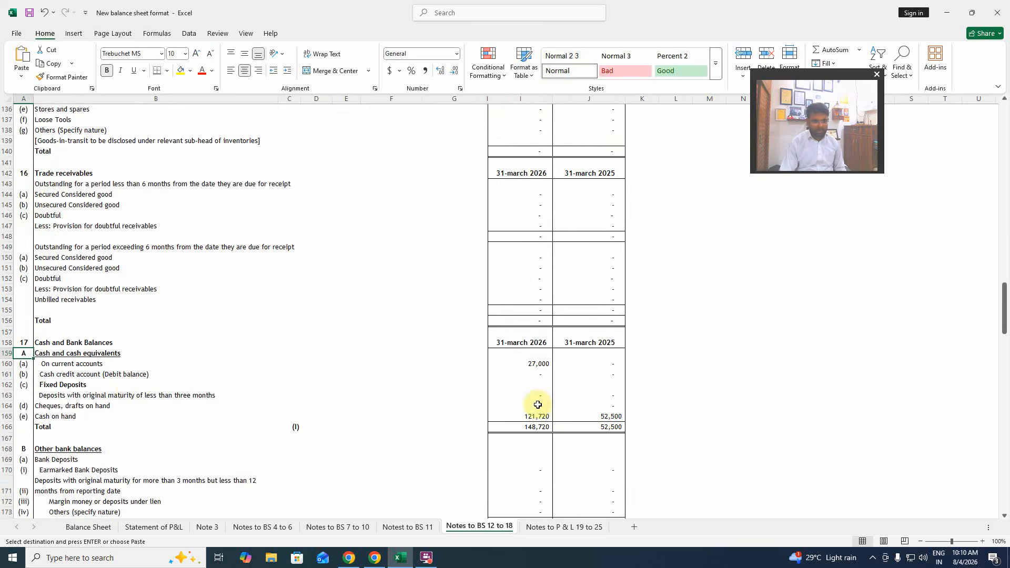
left_click(537, 367)
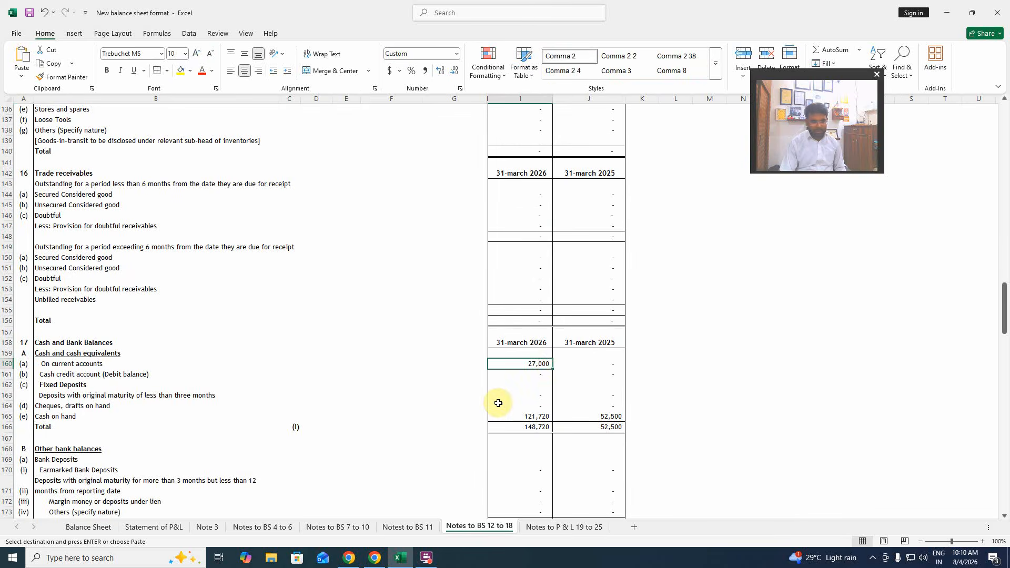
scroll(500, 408, "down", 4)
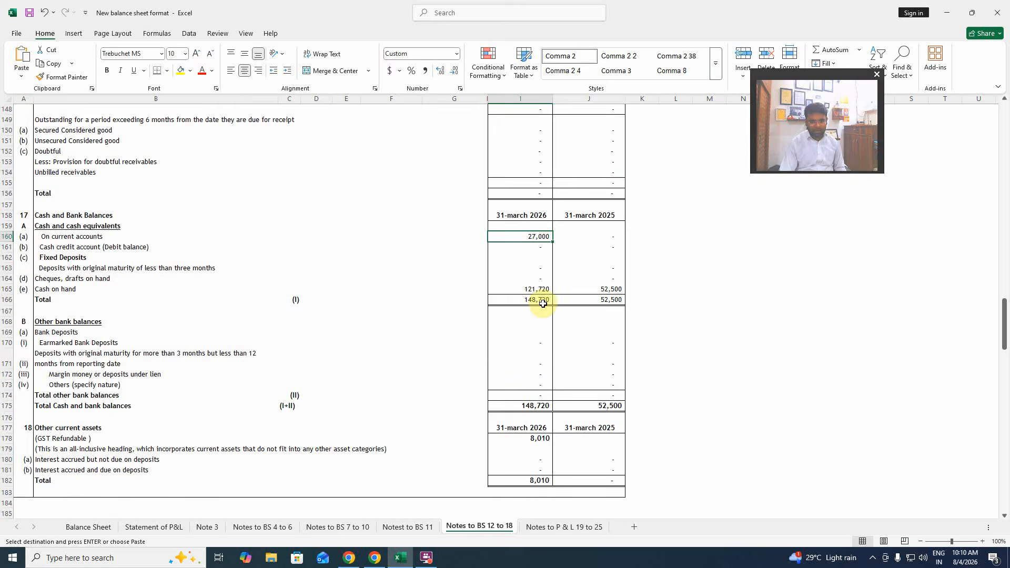
left_click(535, 286)
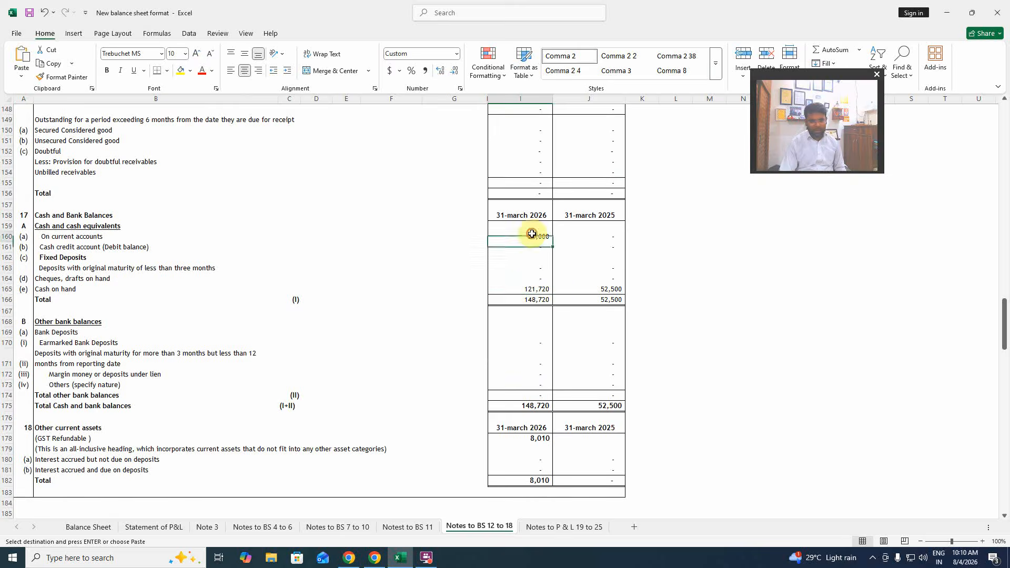
Step: Enter bank balance 27000 in E21 and cash-in-hand 121720 in E22, totalling 170230
key("alt+Tab")
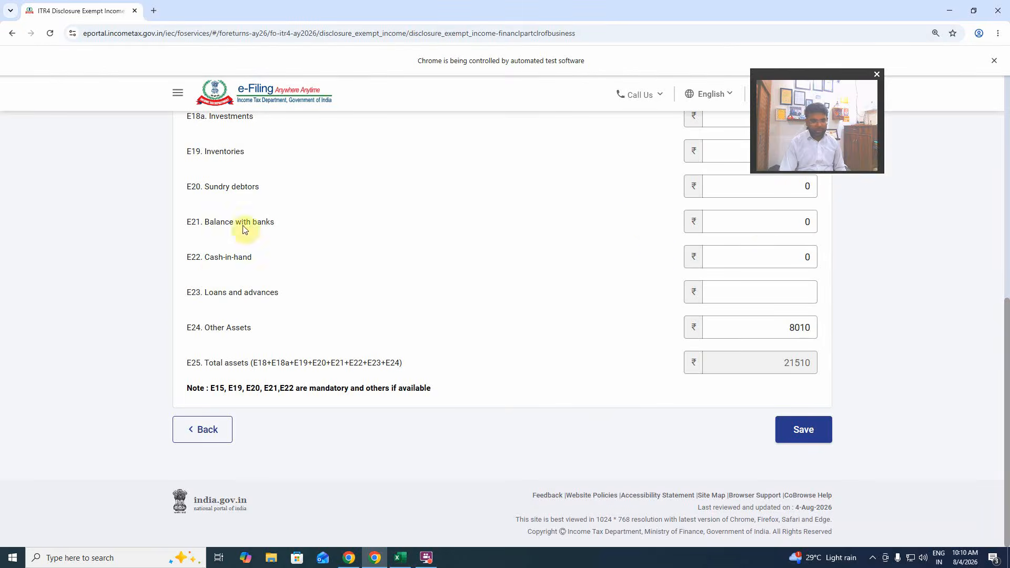
left_click(773, 222)
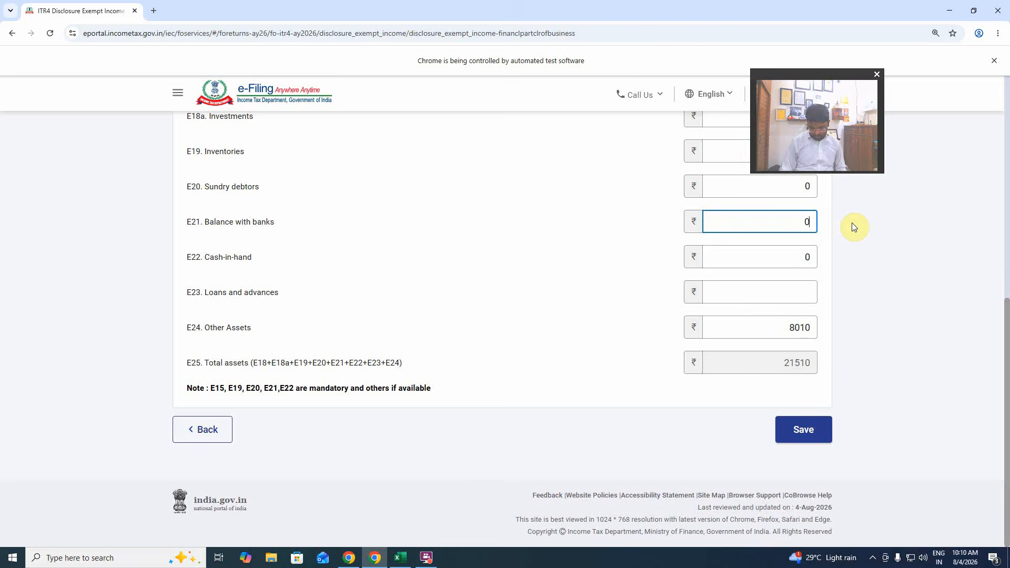
type("2700")
type("0")
key("Tab")
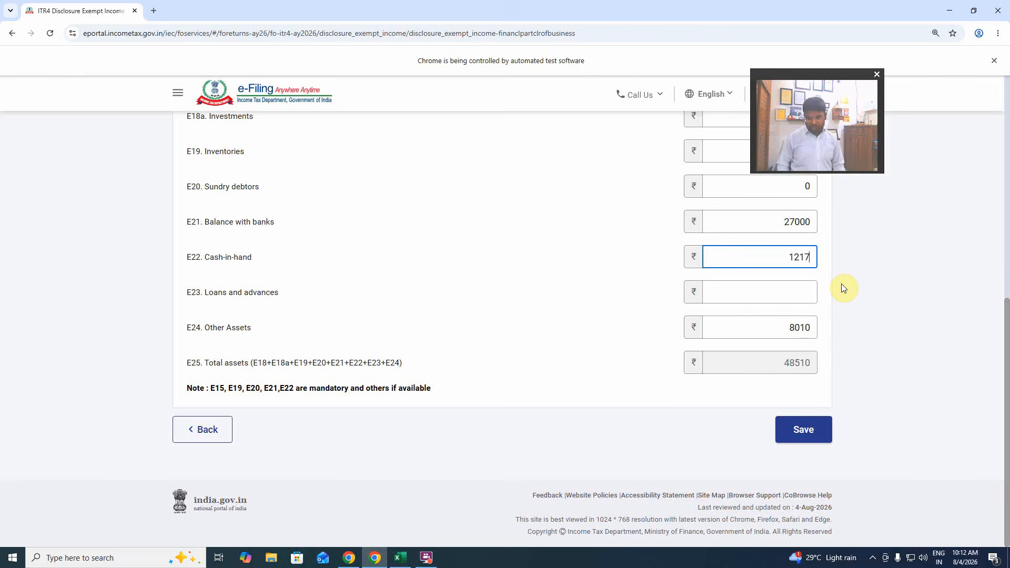
left_click(517, 358)
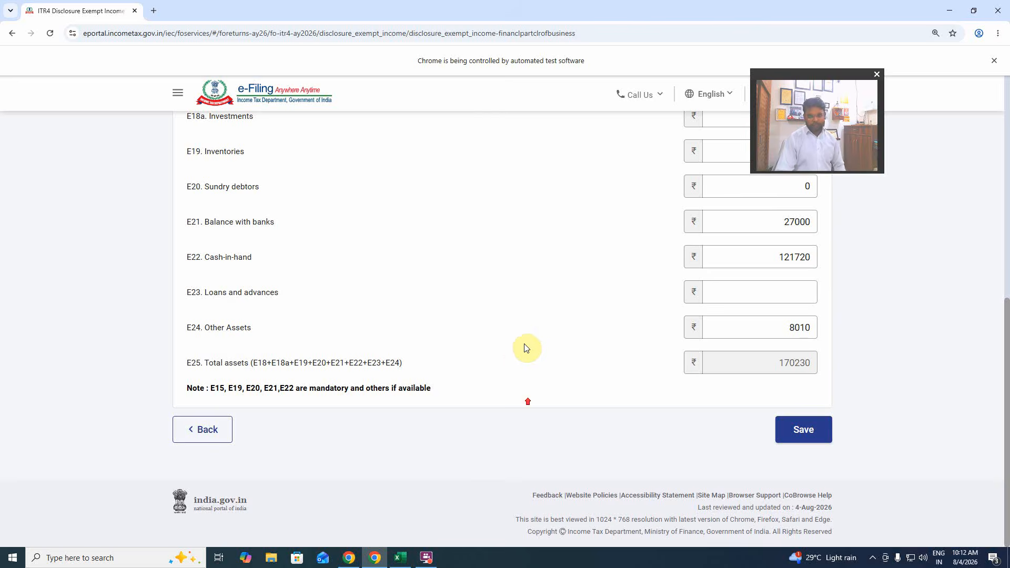
scroll(526, 369, "up", 7)
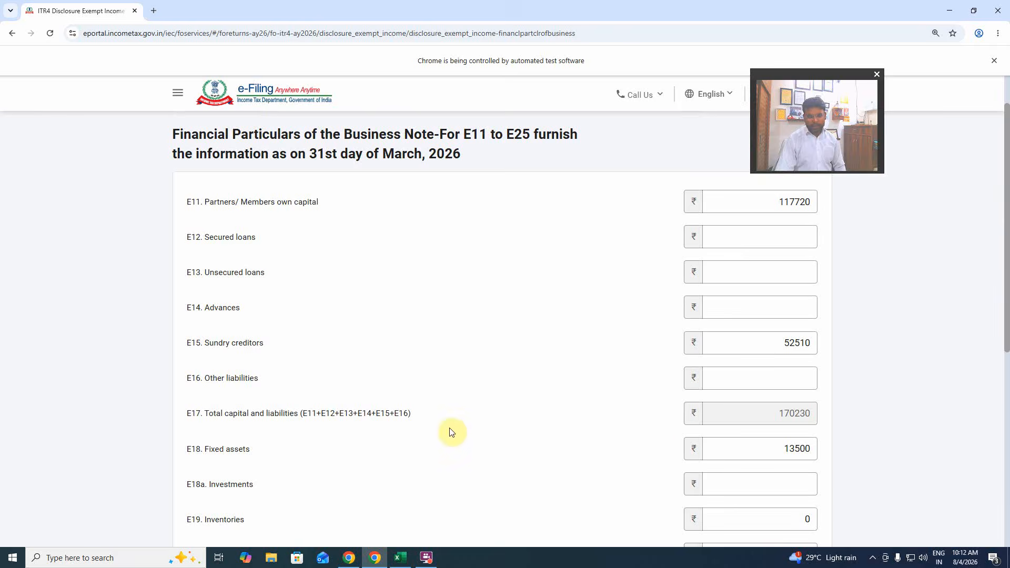
scroll(803, 418, "down", 7)
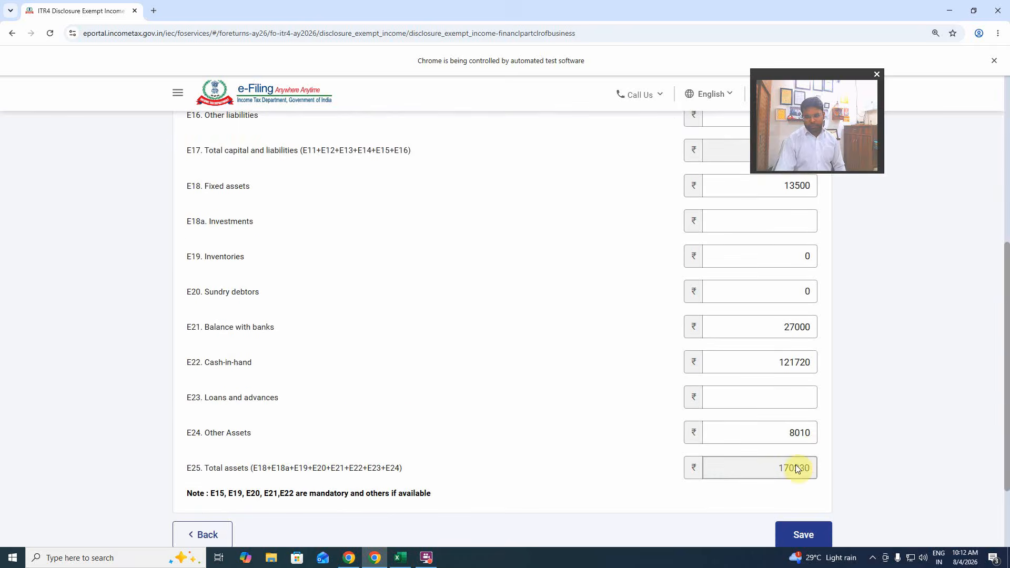
Step: Save the balance sheet figures under Disclosure Exempt Income
left_click(814, 440)
scroll(557, 410, "up", 10)
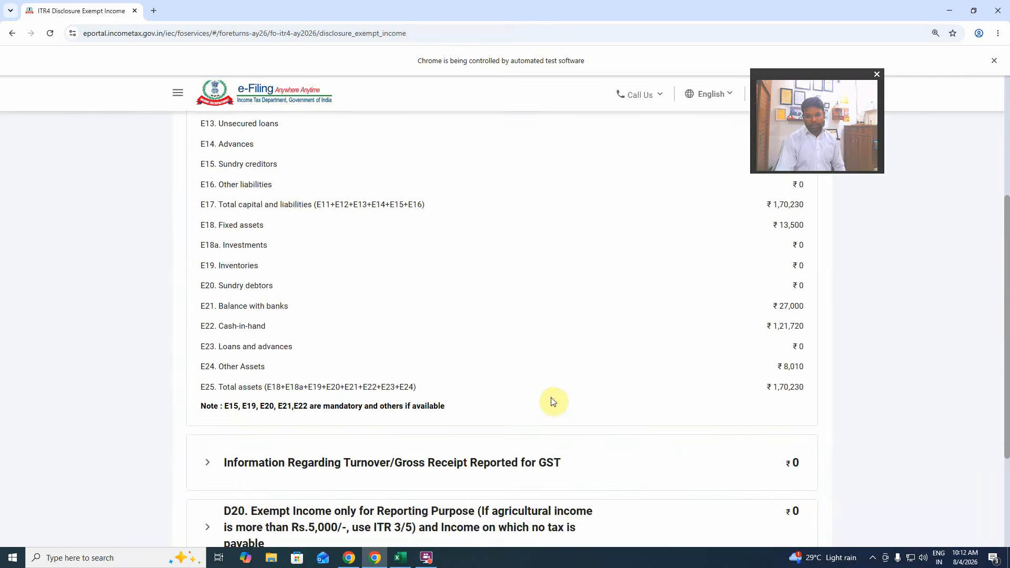
scroll(563, 421, "down", 8)
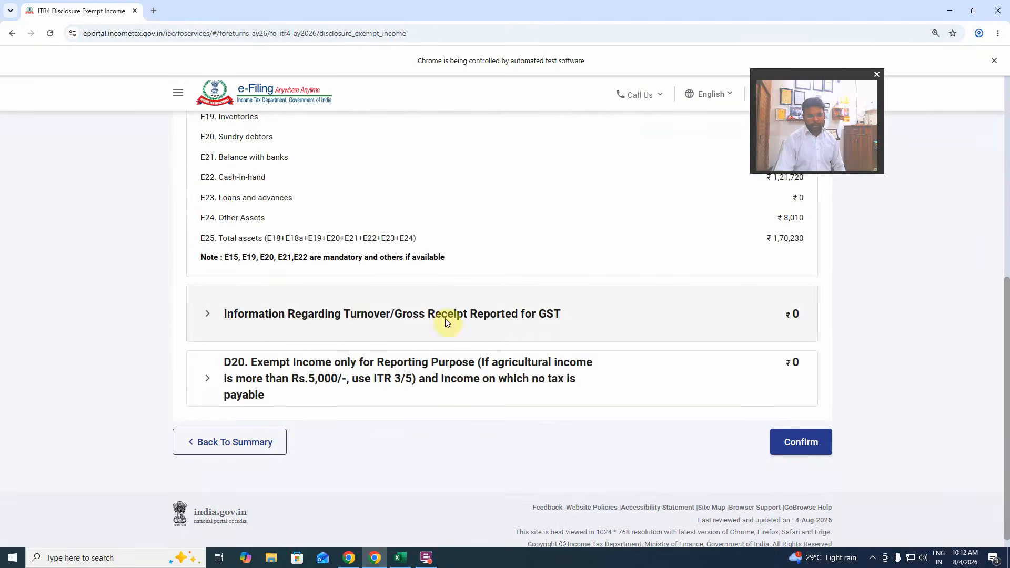
Step: Open the GST turnover section and return without adding a GSTIN, leaving outward supplies at ₹0
left_click(317, 323)
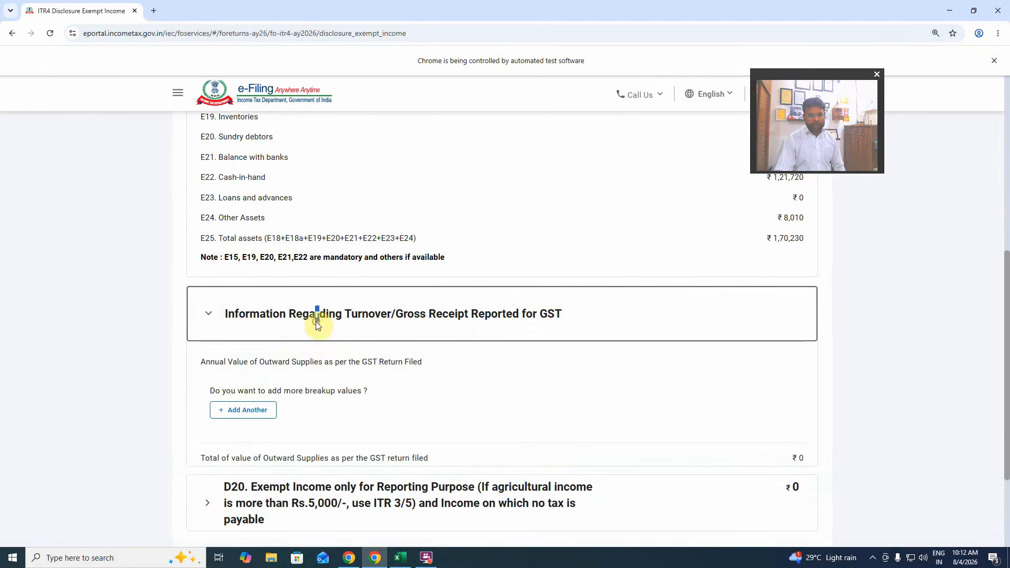
left_click(282, 323)
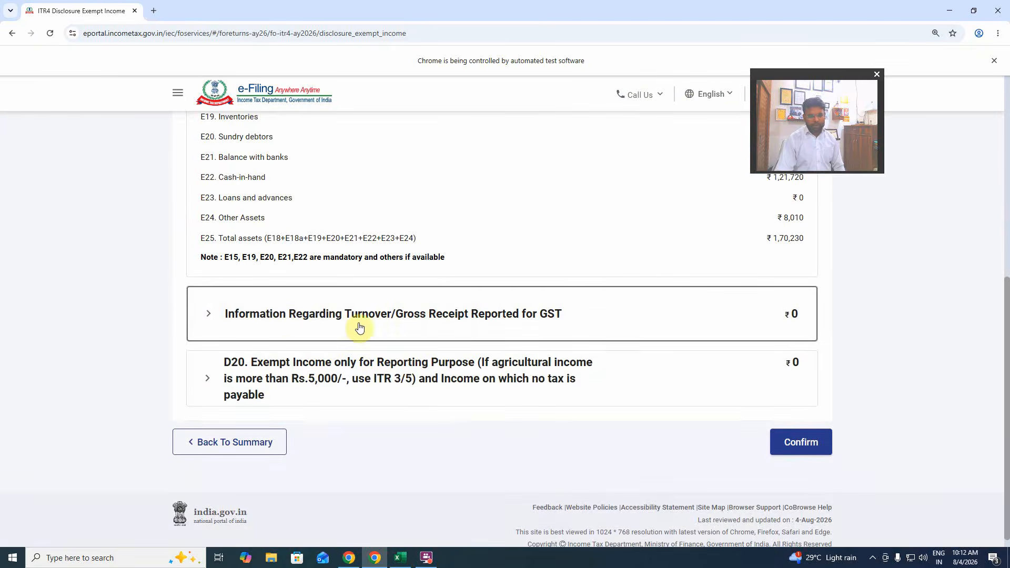
left_click(450, 327)
scroll(363, 356, "up", 3)
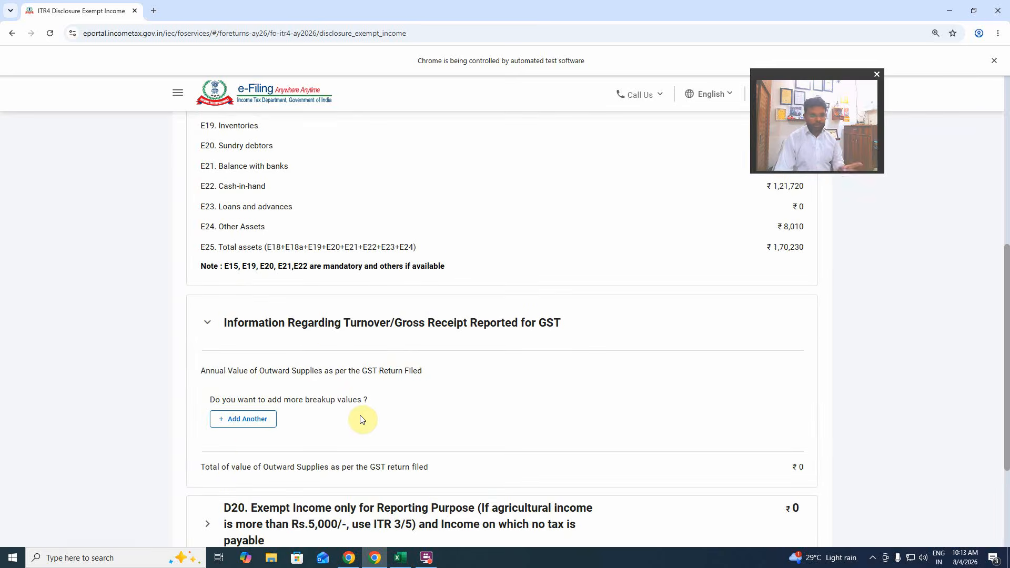
left_click(252, 423)
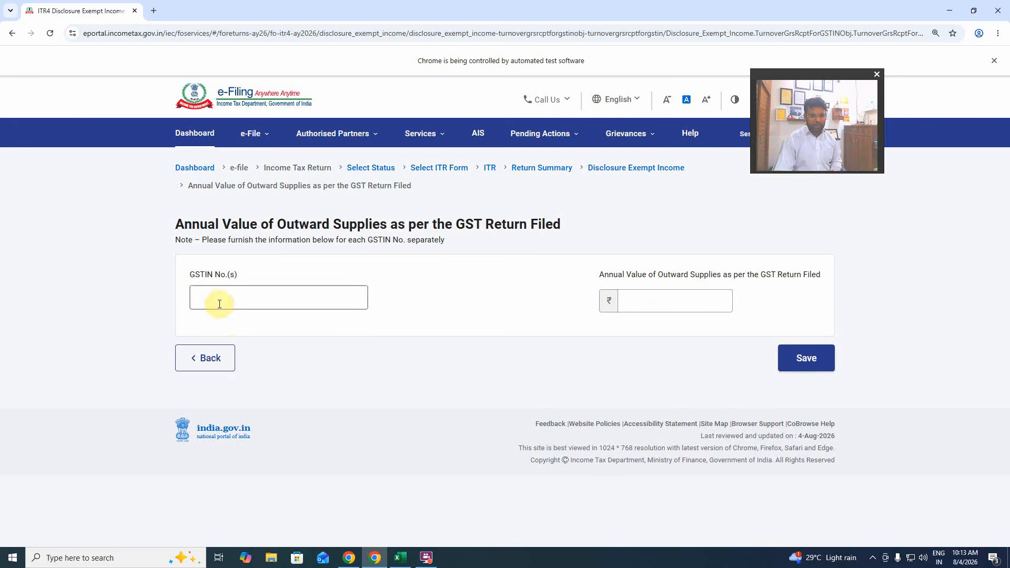
left_click(649, 309)
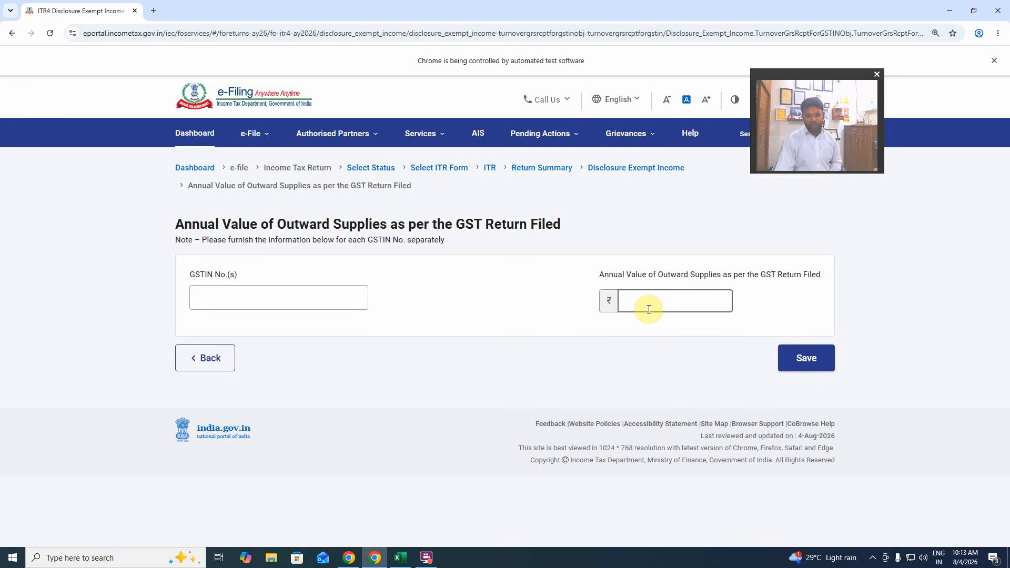
left_click(206, 357)
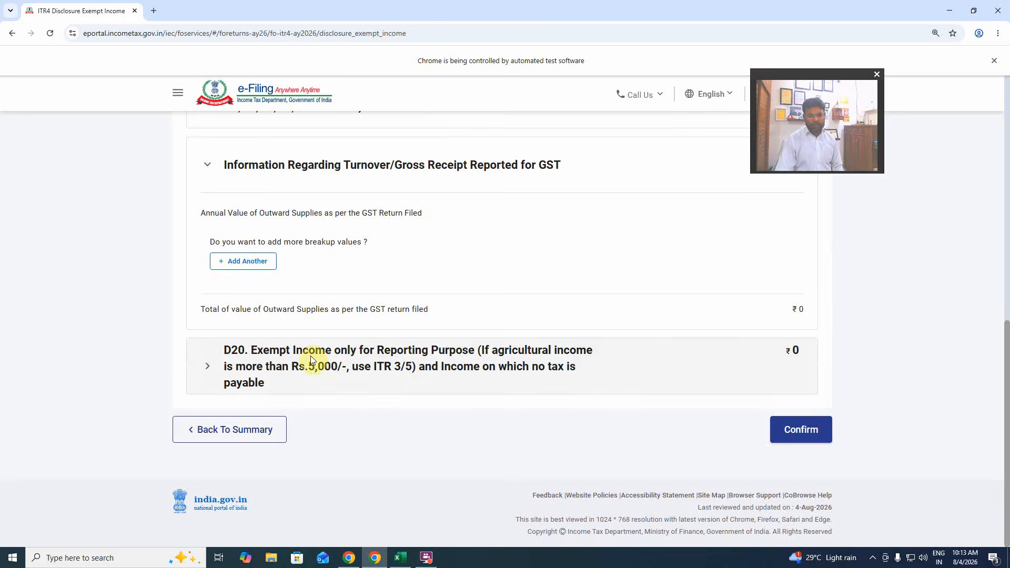
Step: Confirm the Disclosure Exempt Income and LTCG u/s 112A schedules, both at ₹0
left_click(797, 430)
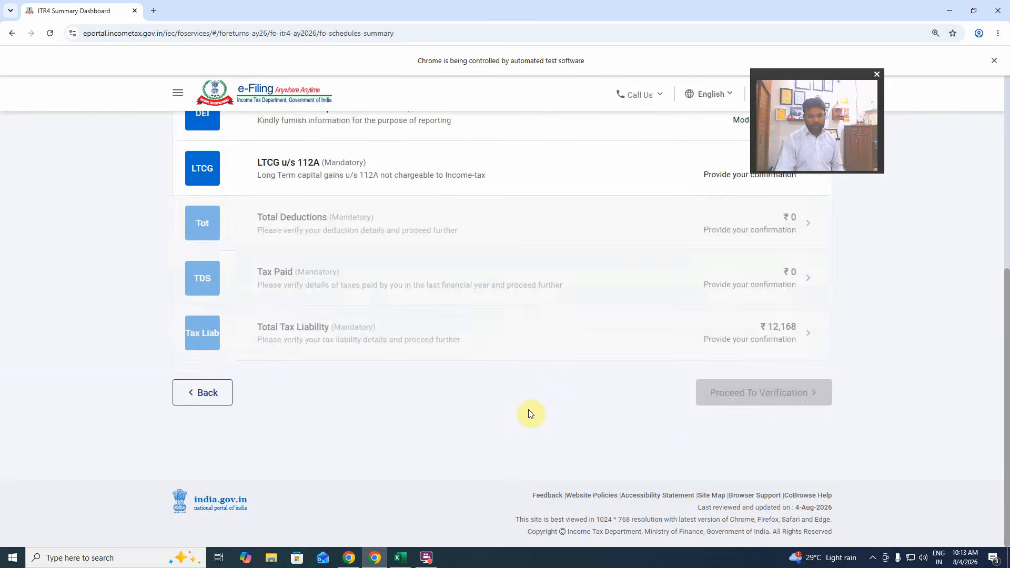
scroll(494, 412, "up", 6)
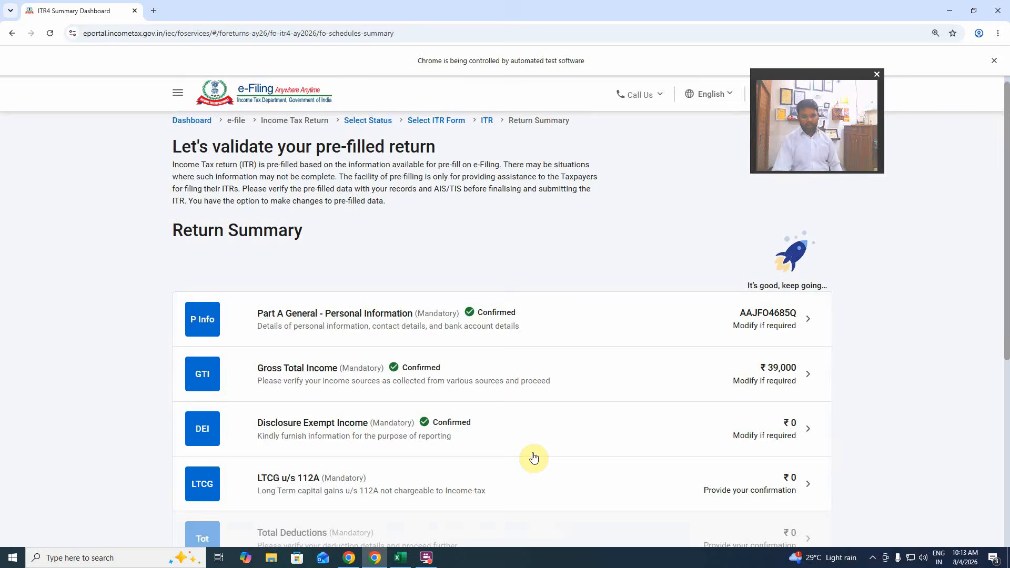
scroll(533, 458, "down", 2)
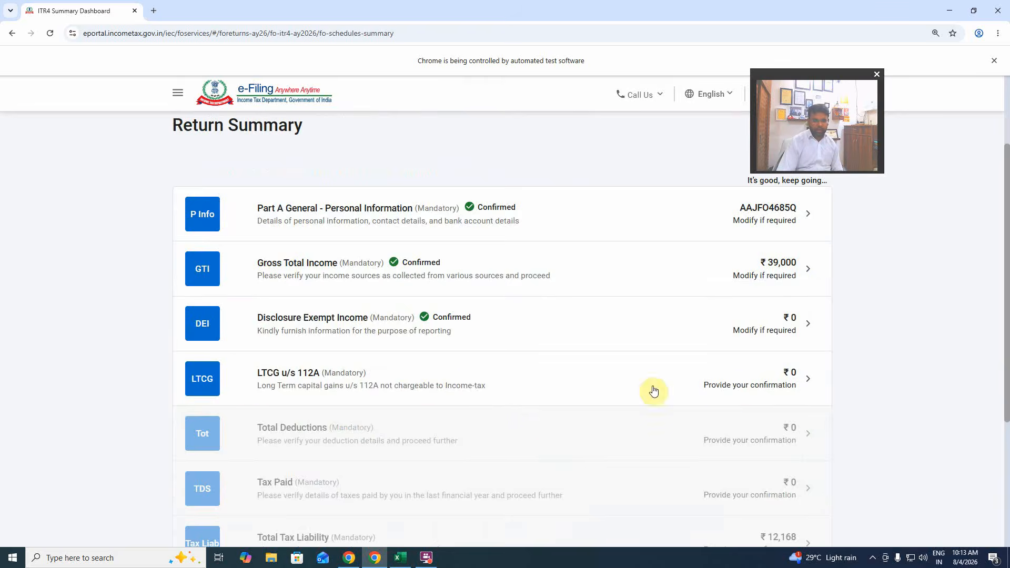
left_click(743, 384)
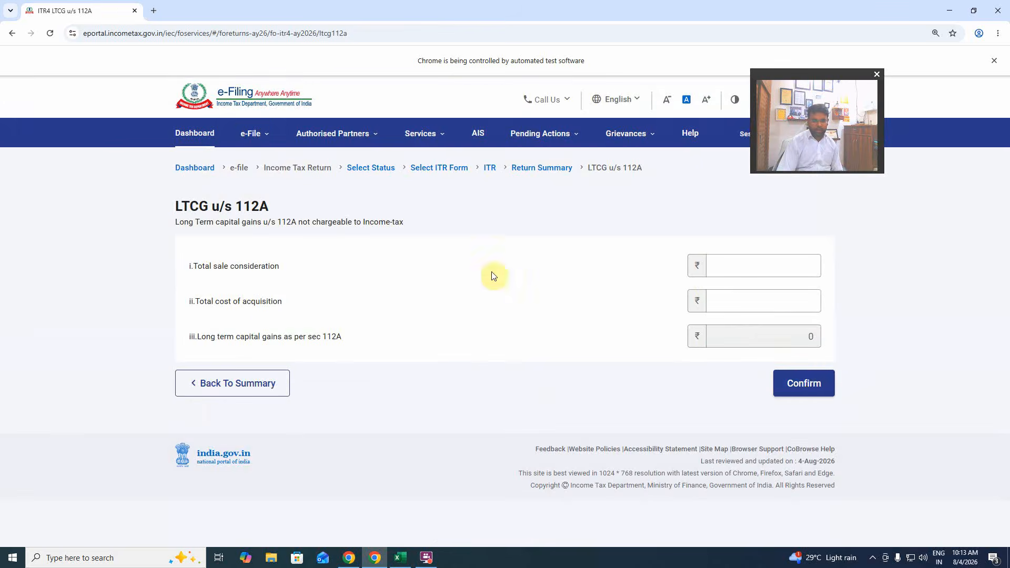
left_click(812, 389)
scroll(564, 395, "down", 5)
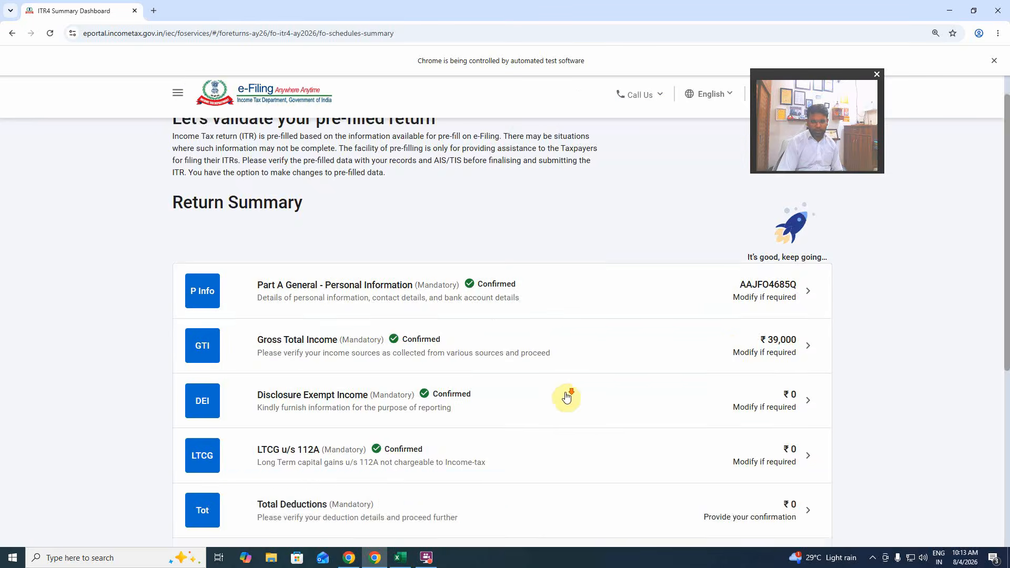
Step: Confirm the Total Deductions and Tax Paid schedules at ₹0
left_click(751, 351)
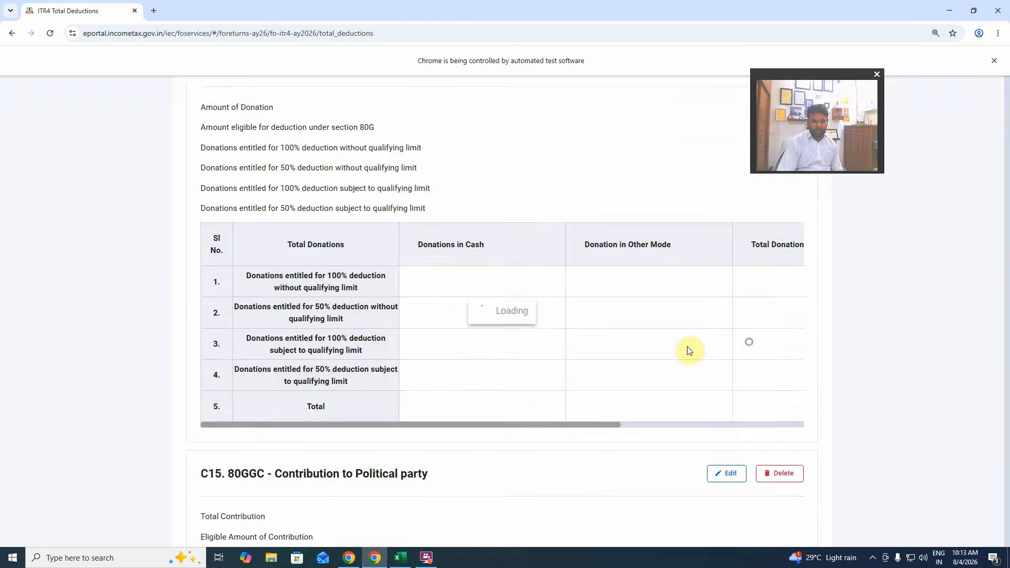
scroll(572, 364, "down", 3)
scroll(573, 363, "down", 10)
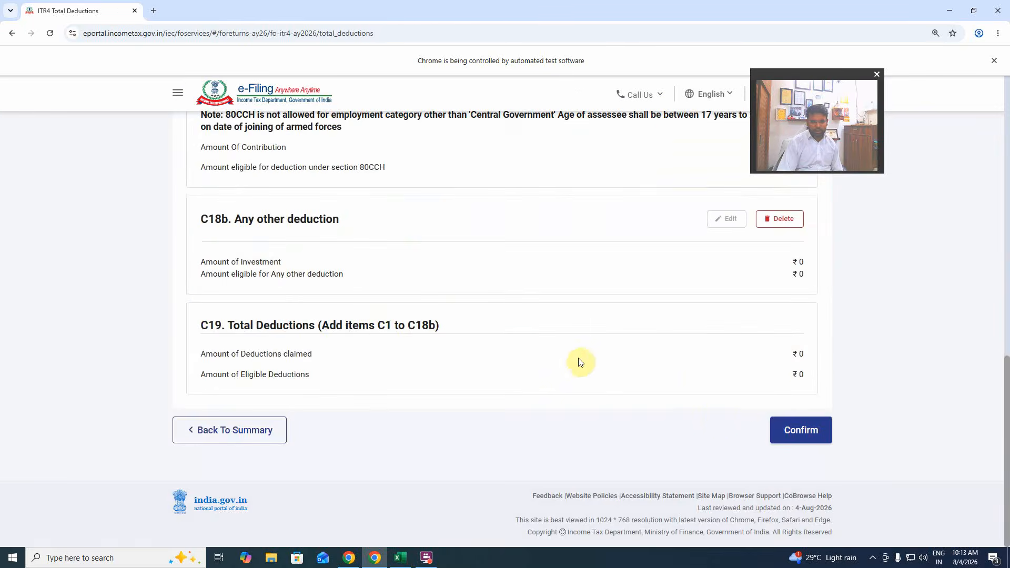
left_click(786, 457)
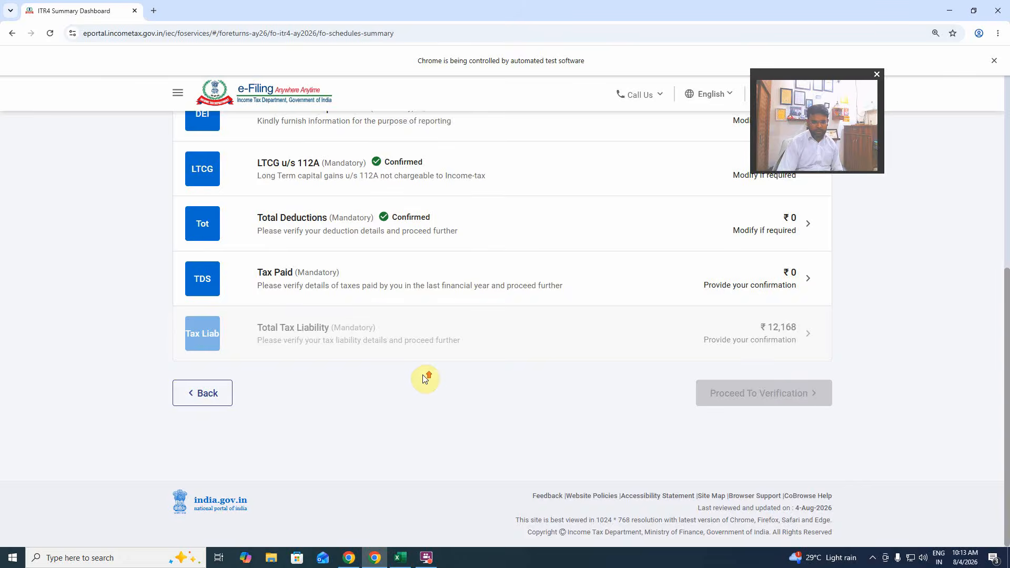
scroll(394, 383, "up", 2)
left_click(775, 382)
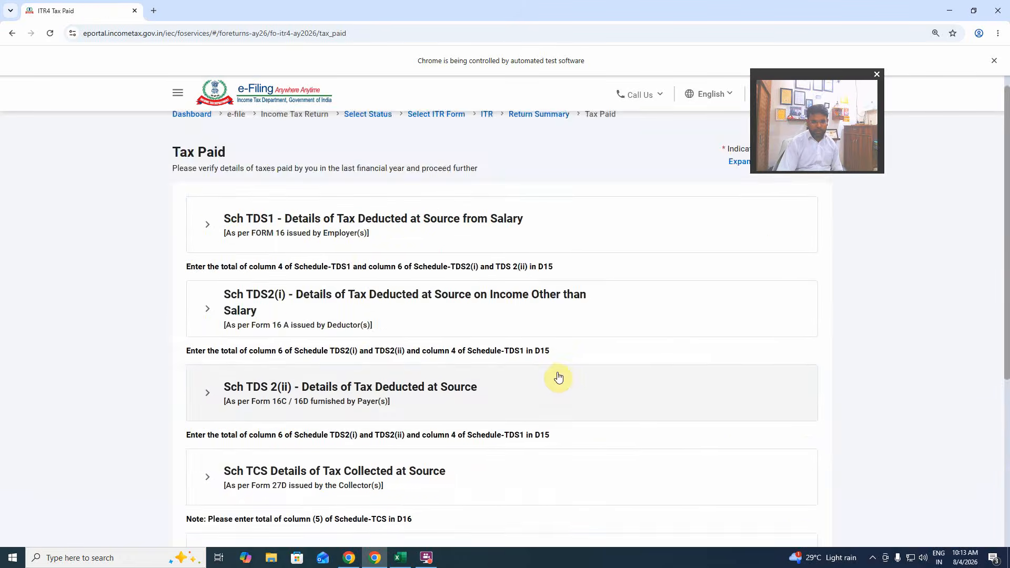
scroll(462, 354, "down", 5)
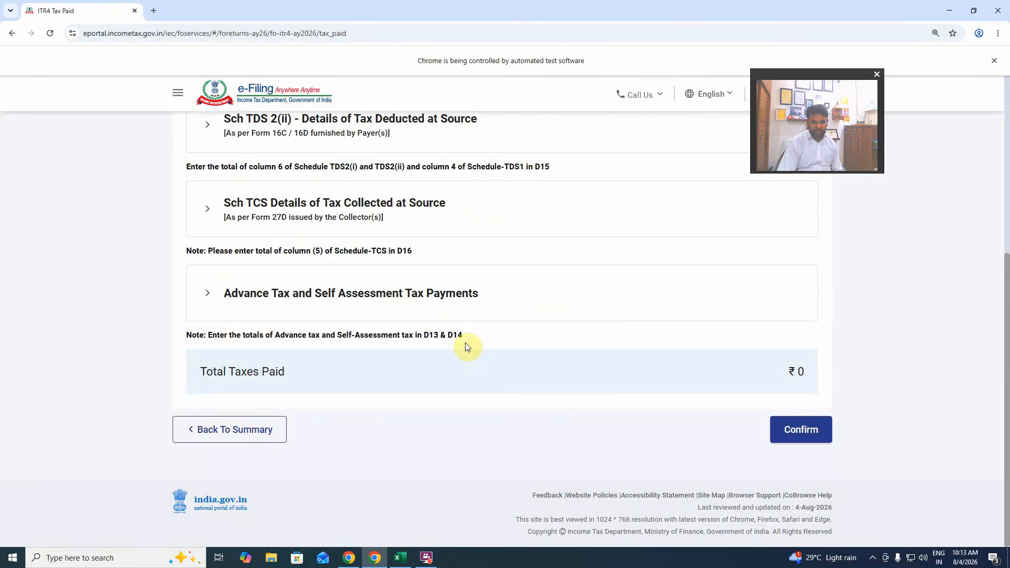
left_click(826, 430)
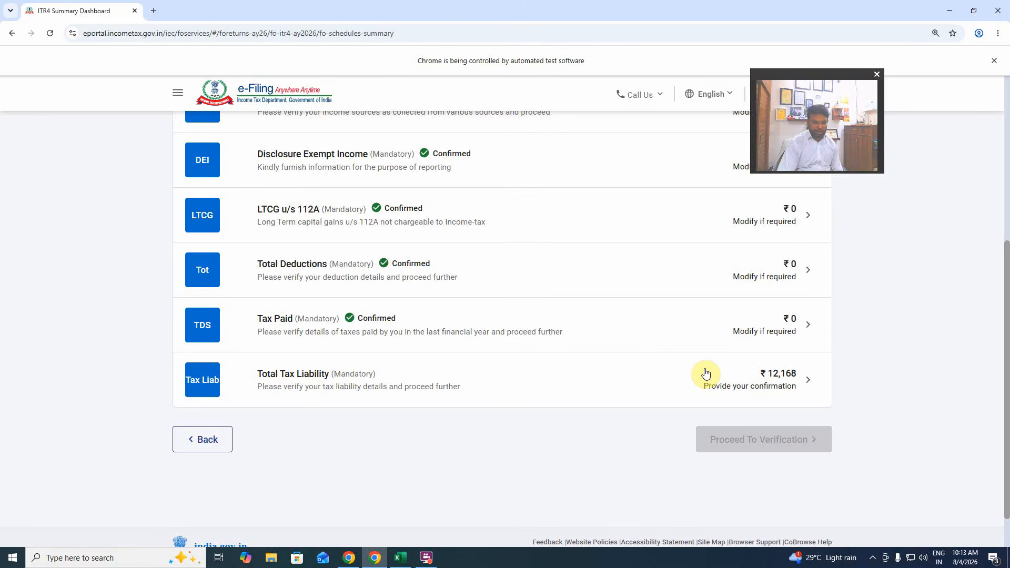
Step: Review the ₹12,898 tax due in Total Tax Liability, then reopen Tax Paid
left_click(734, 387)
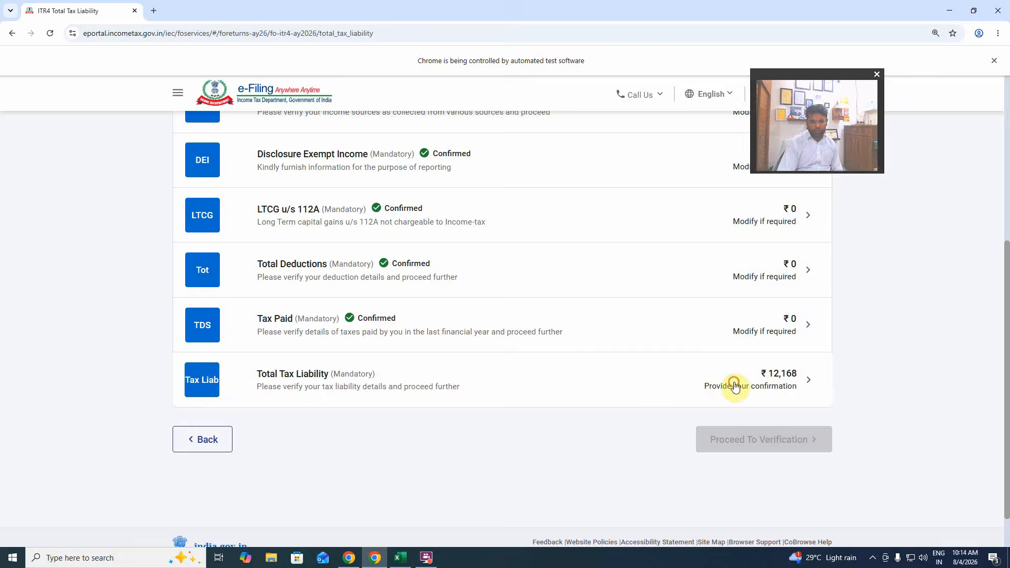
scroll(649, 380, "down", 20)
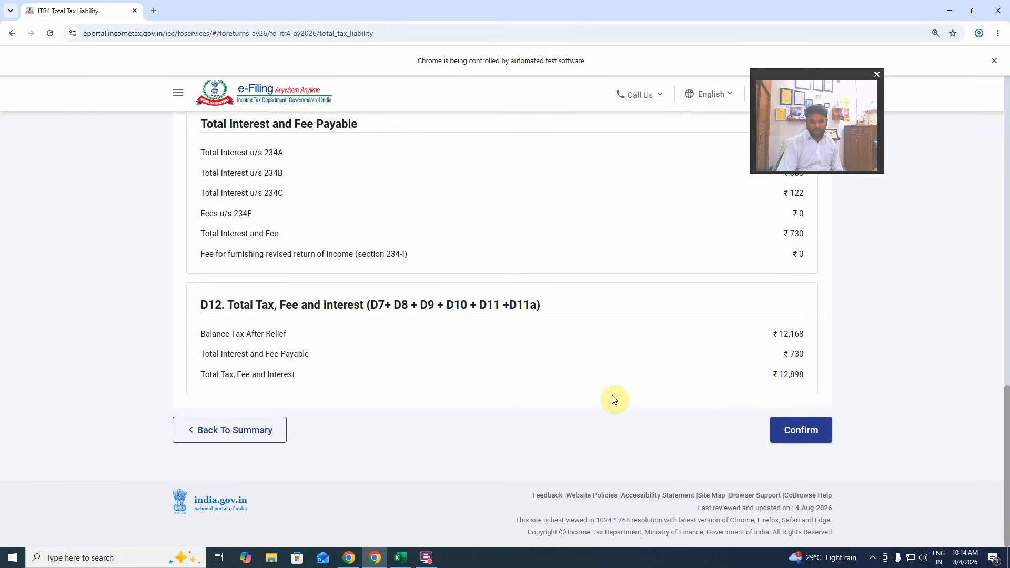
left_click(261, 429)
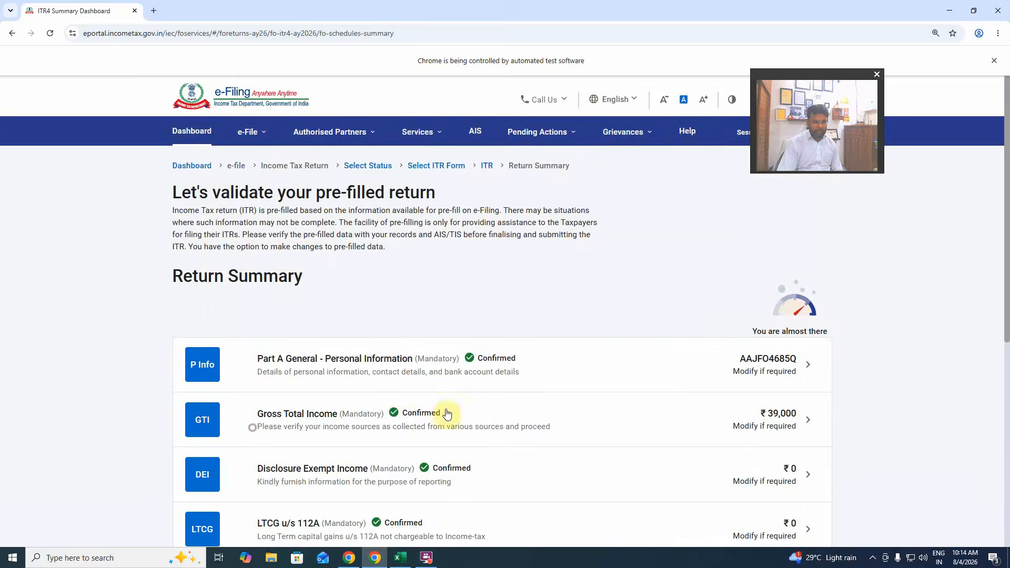
scroll(447, 413, "down", 10)
scroll(421, 392, "up", 1)
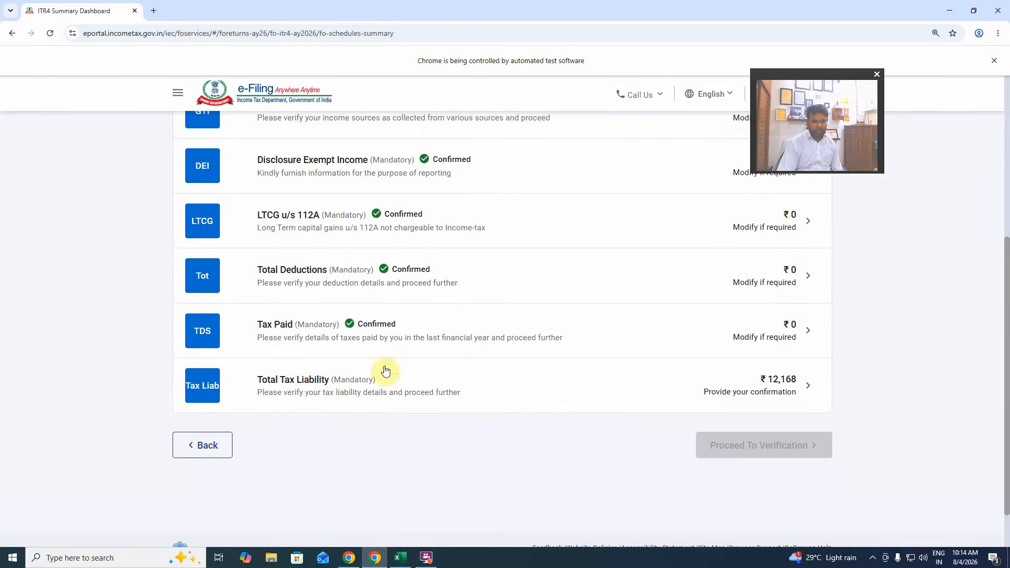
left_click(435, 334)
scroll(398, 365, "down", 5)
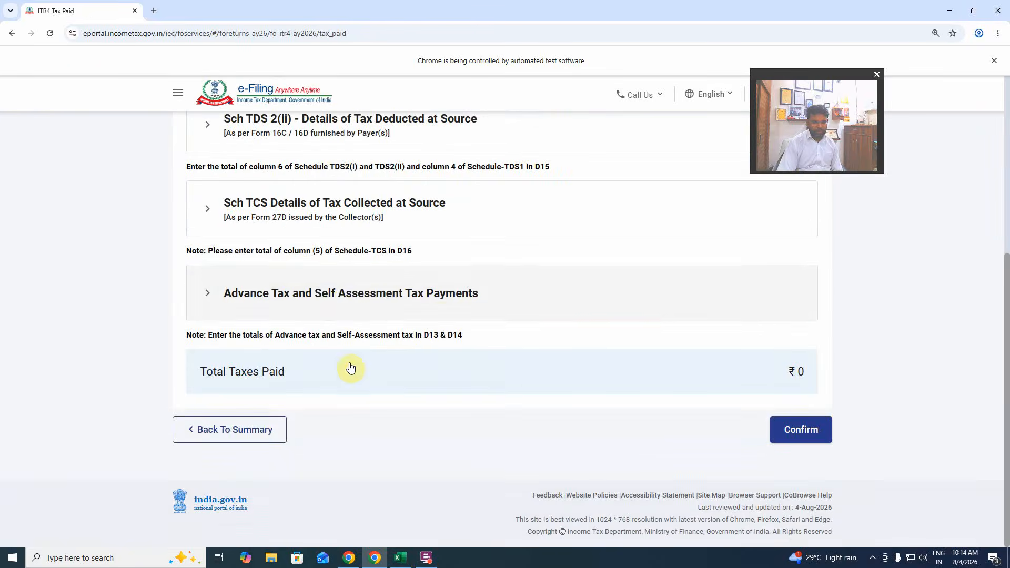
Step: Add and save a self-assessment tax challan dated 03-Aug-2026 for ₹12,898
left_click(334, 308)
left_click(245, 370)
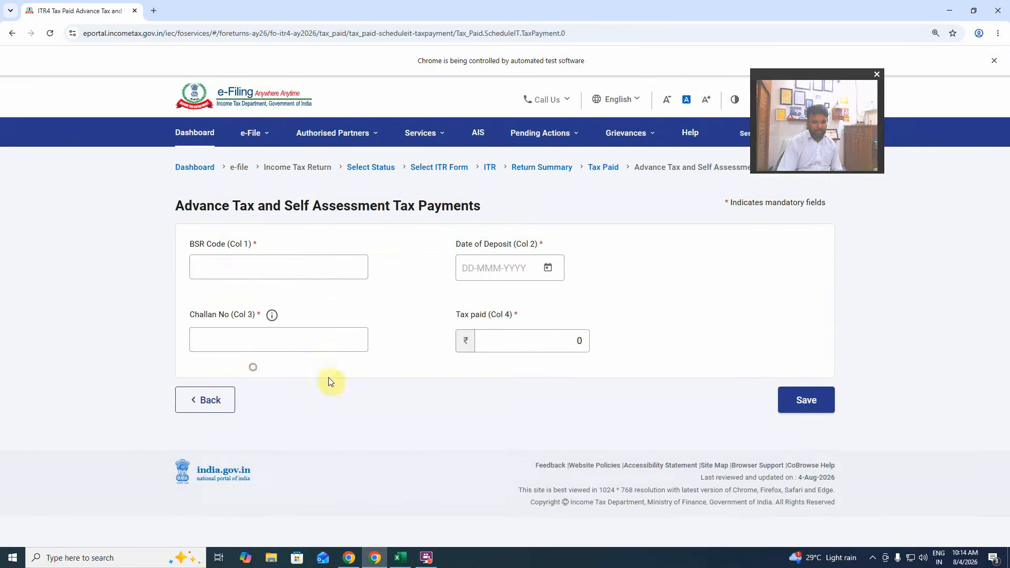
left_click(296, 270)
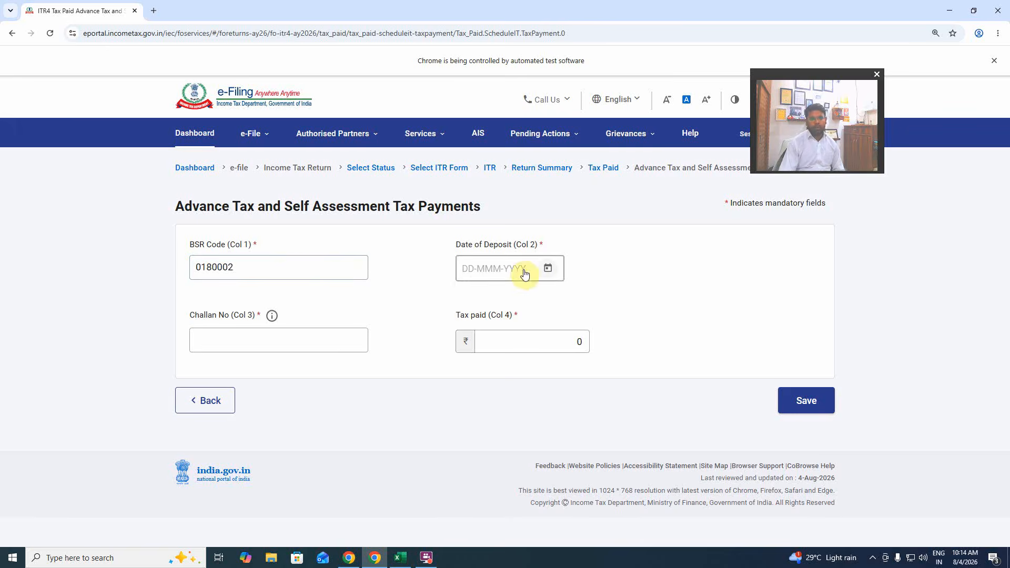
left_click(549, 269)
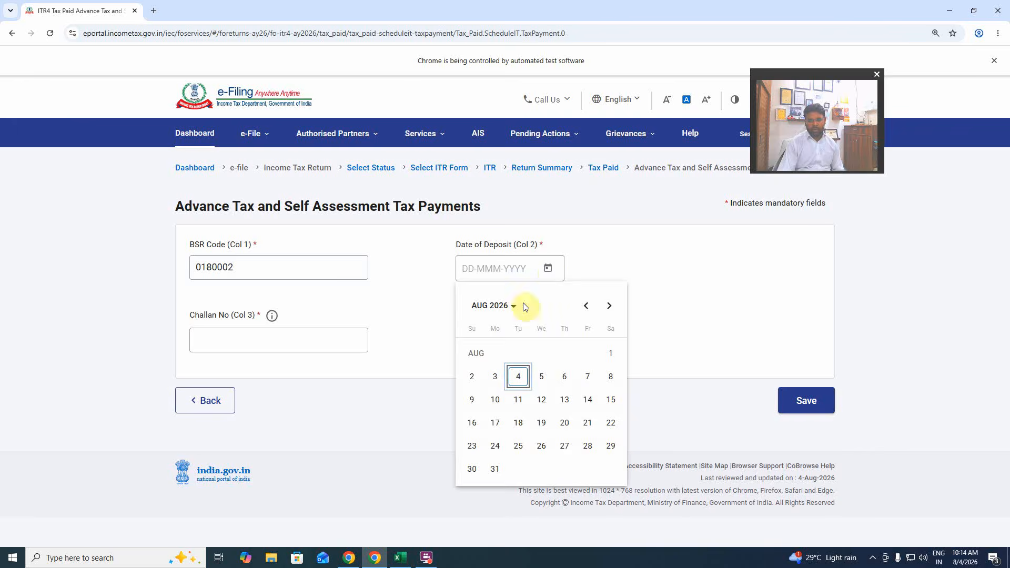
left_click(495, 376)
left_click(293, 336)
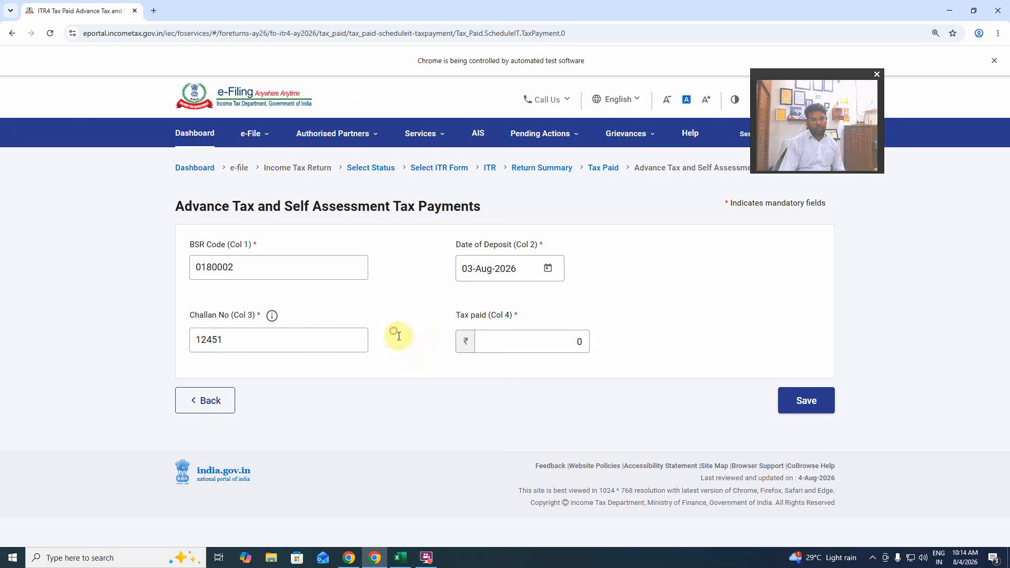
left_click(517, 344)
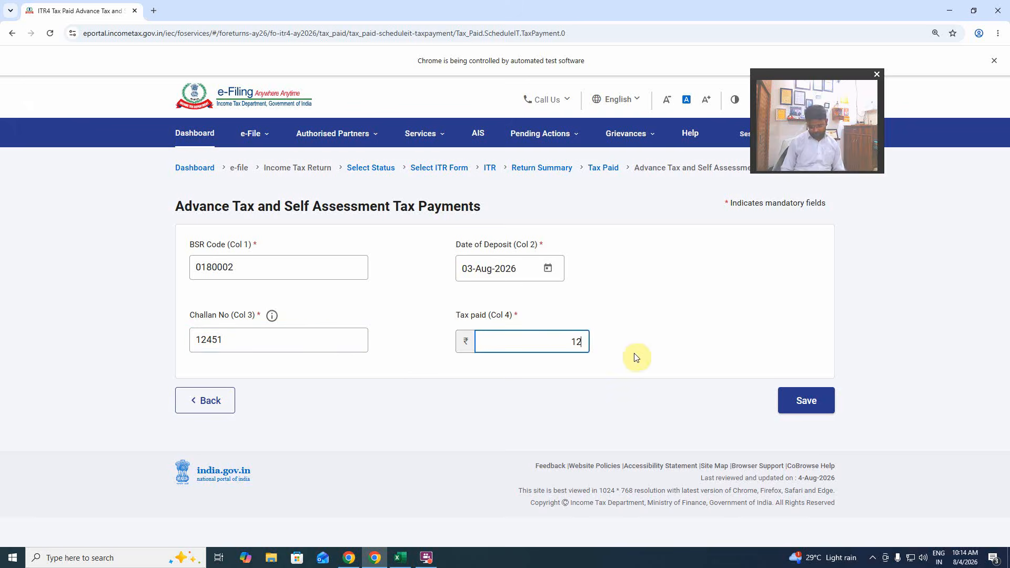
type("12898")
left_click(805, 400)
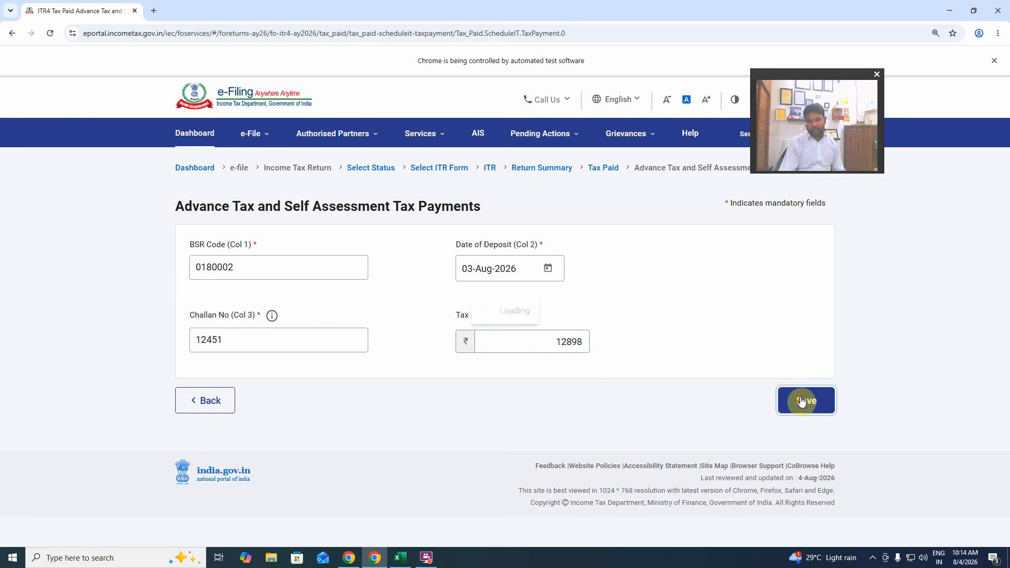
Step: Confirm Tax Paid and the ₹12,168 Total Tax Liability, then proceed to verification
scroll(665, 383, "down", 15)
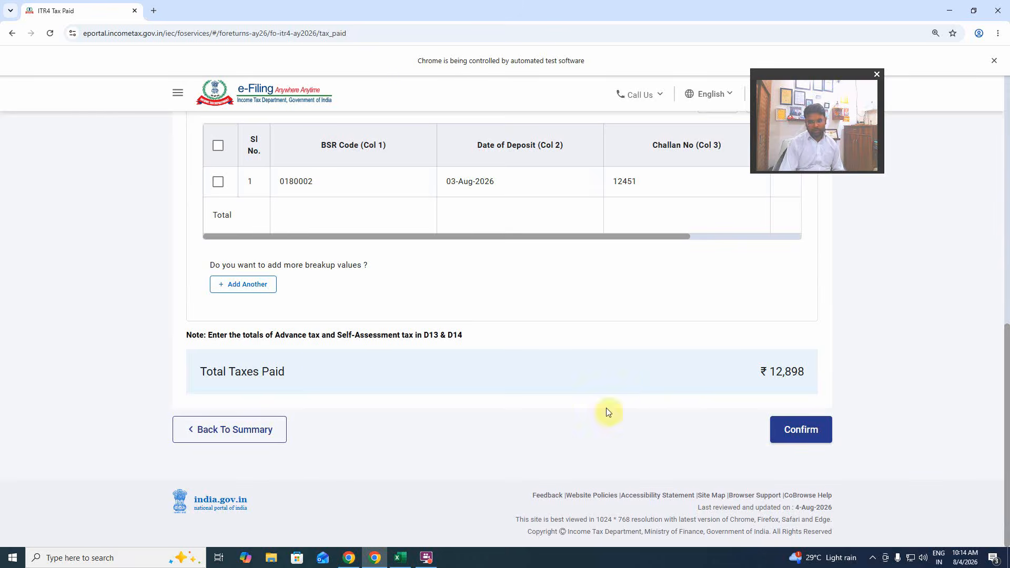
left_click(773, 423)
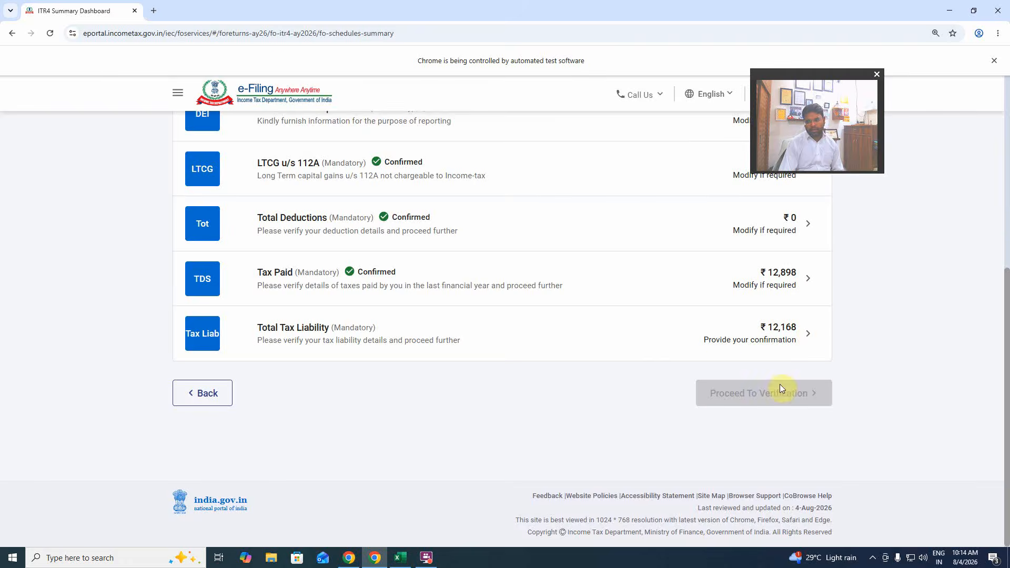
left_click(669, 334)
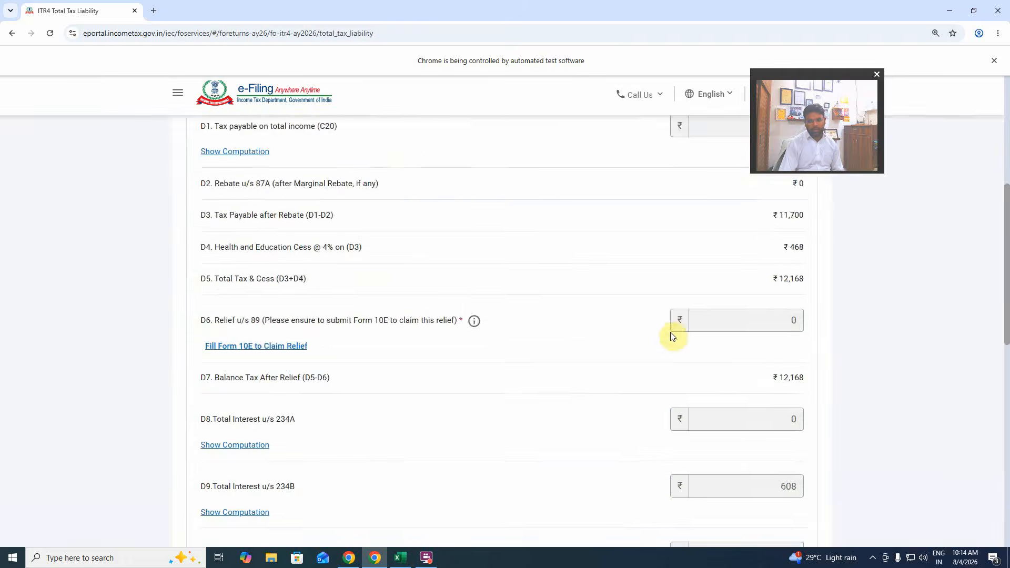
scroll(601, 368, "down", 1)
scroll(602, 369, "down", 10)
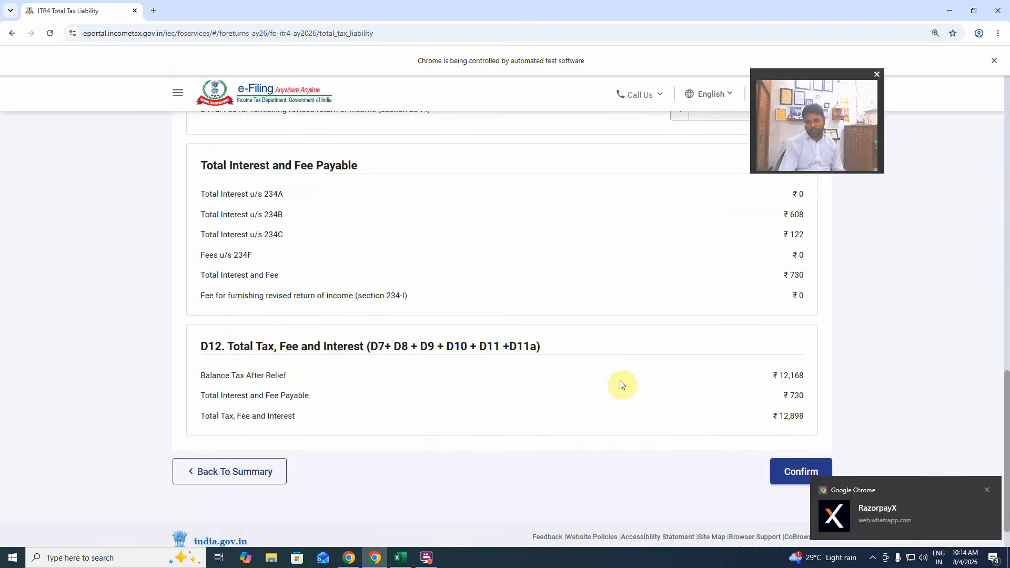
left_click(992, 489)
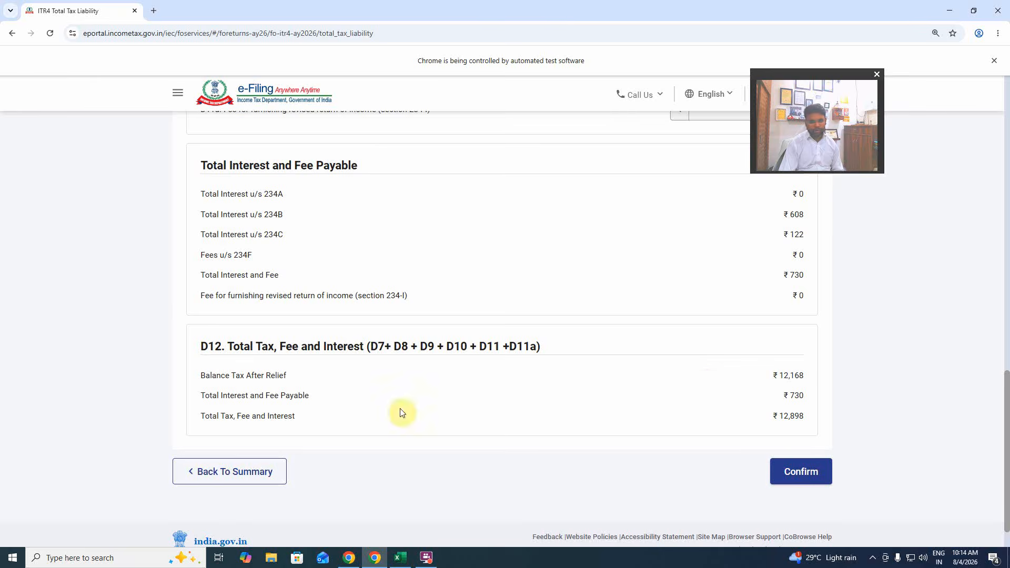
left_click(795, 472)
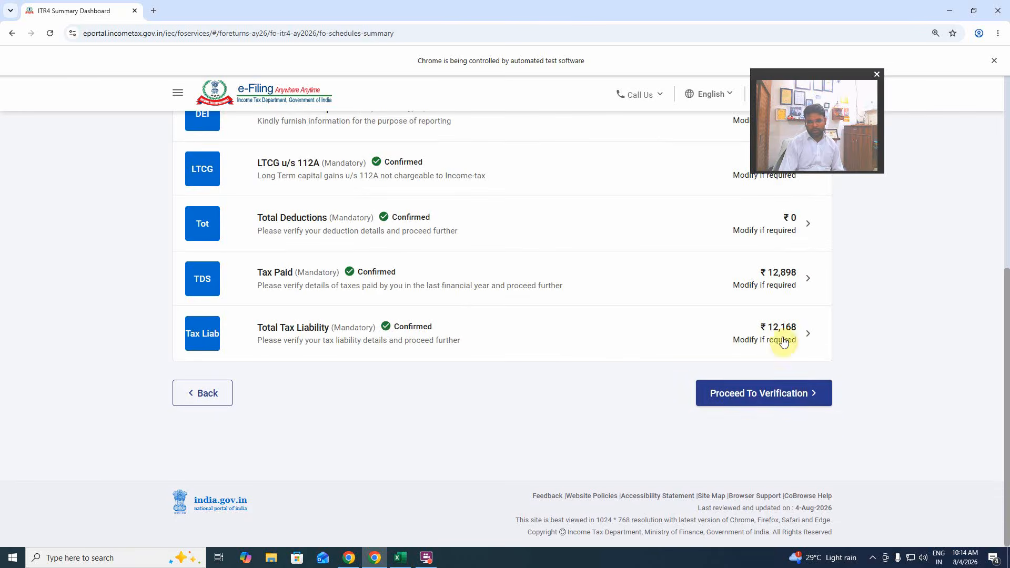
left_click(780, 399)
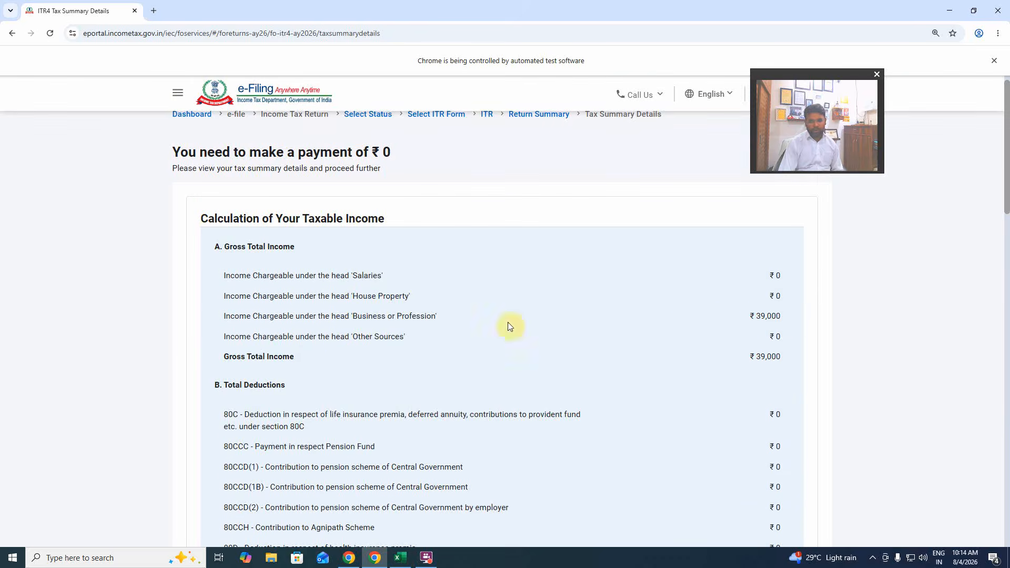
Step: Review the tax summary and open Preview And Submit Your Return
left_click_drag(767, 318, 743, 318)
scroll(710, 369, "down", 15)
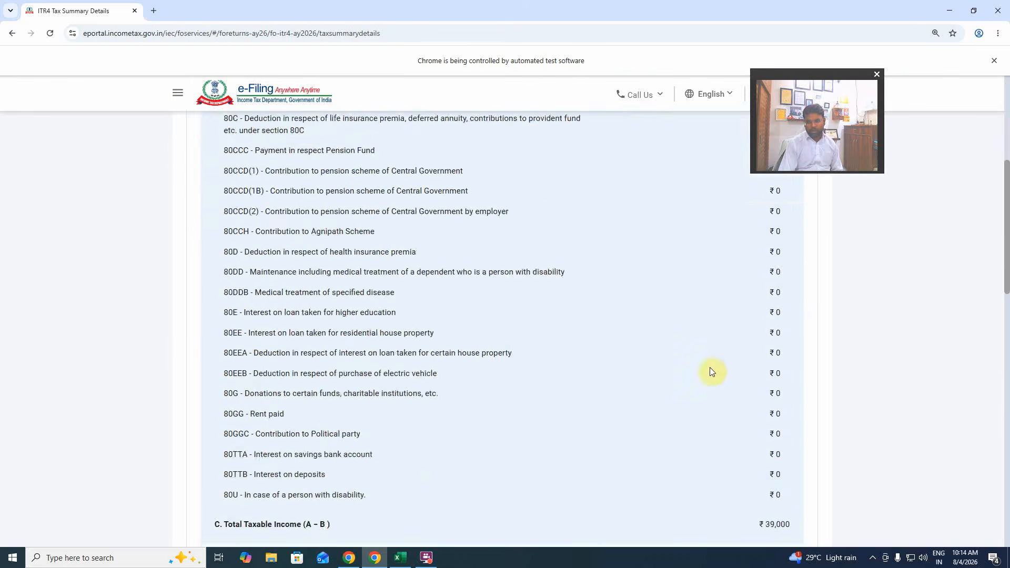
scroll(711, 363, "down", 1)
scroll(710, 306, "up", 1)
scroll(728, 273, "down", 8)
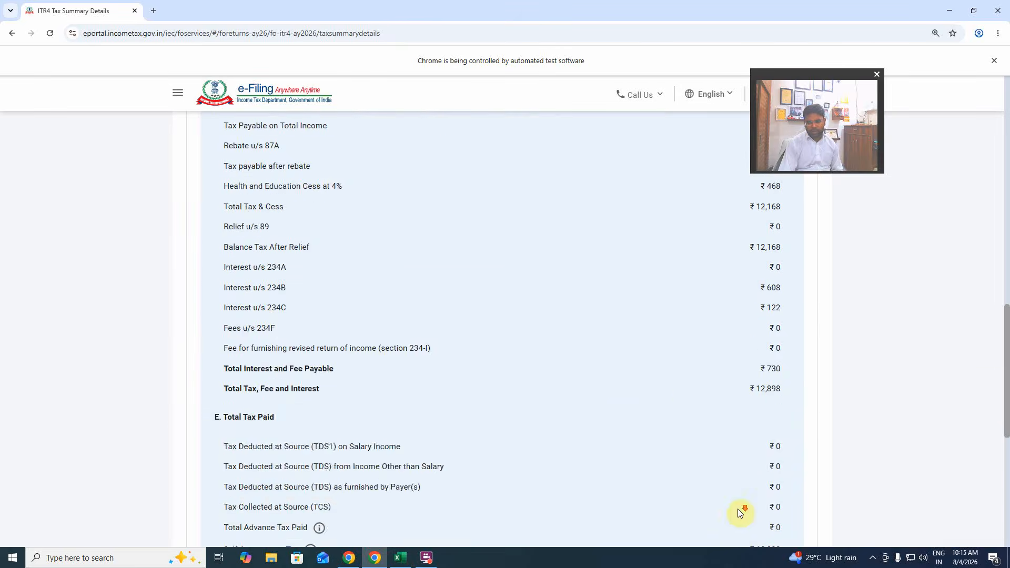
scroll(693, 392, "down", 1)
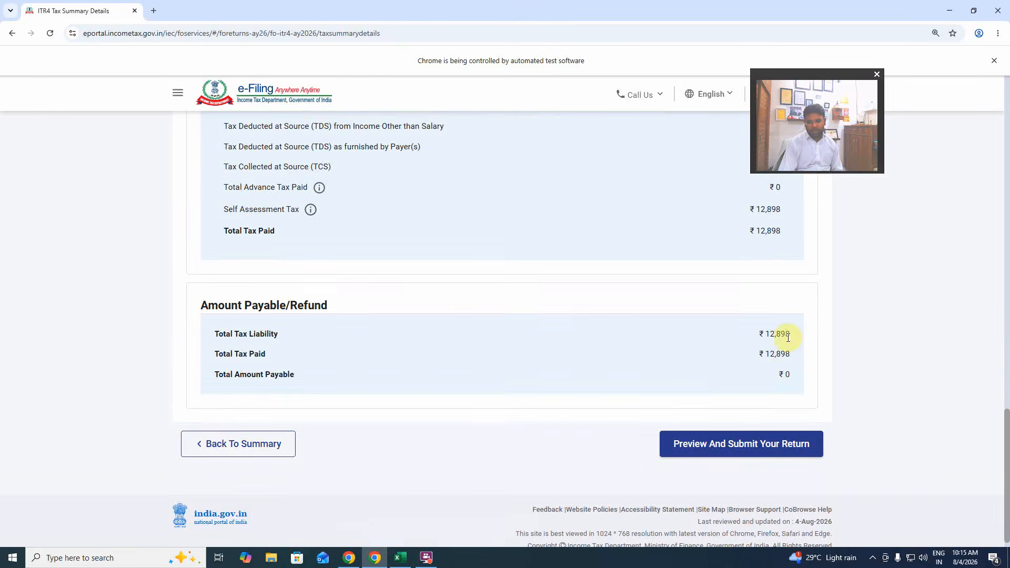
left_click(805, 445)
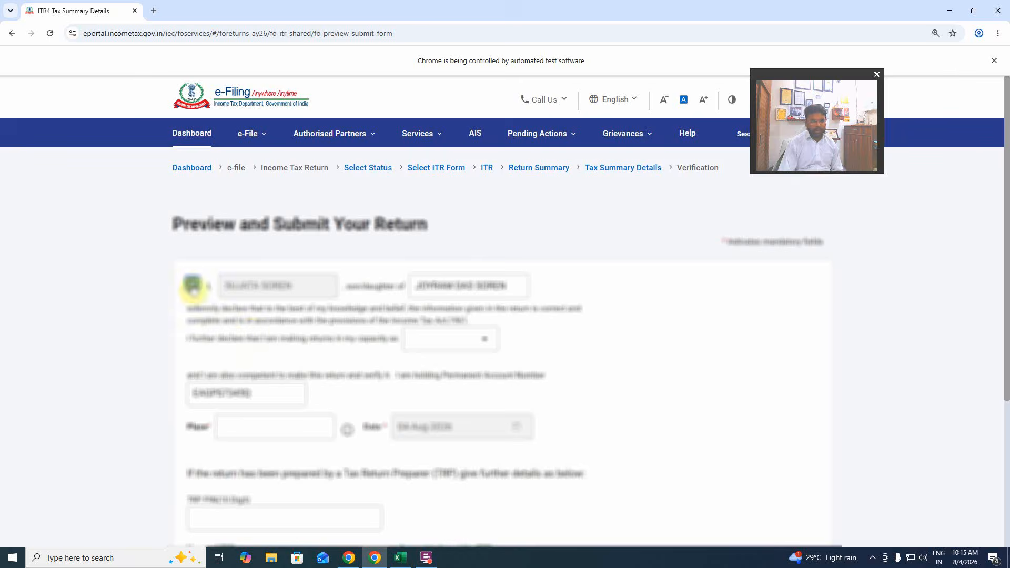
Step: Accept the declaration, enter the filing place, choose Partner capacity, and run validation
left_click(192, 286)
scroll(299, 361, "down", 4)
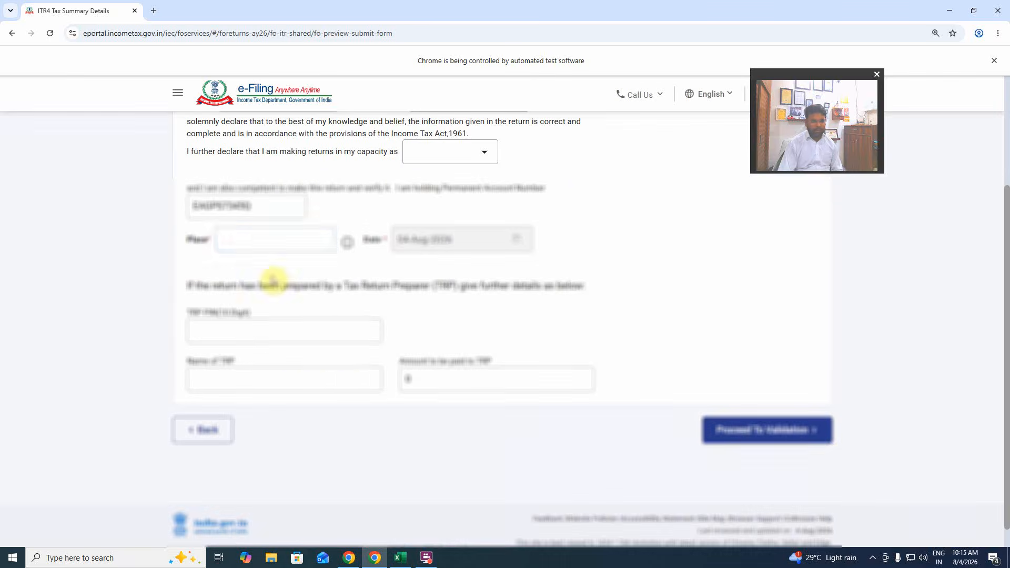
left_click(272, 245)
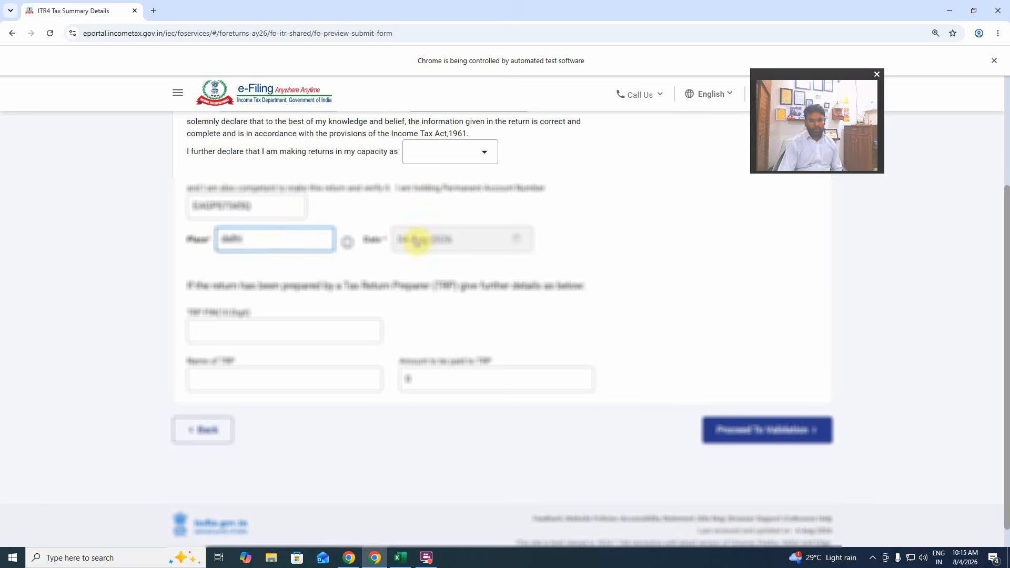
left_click(484, 152)
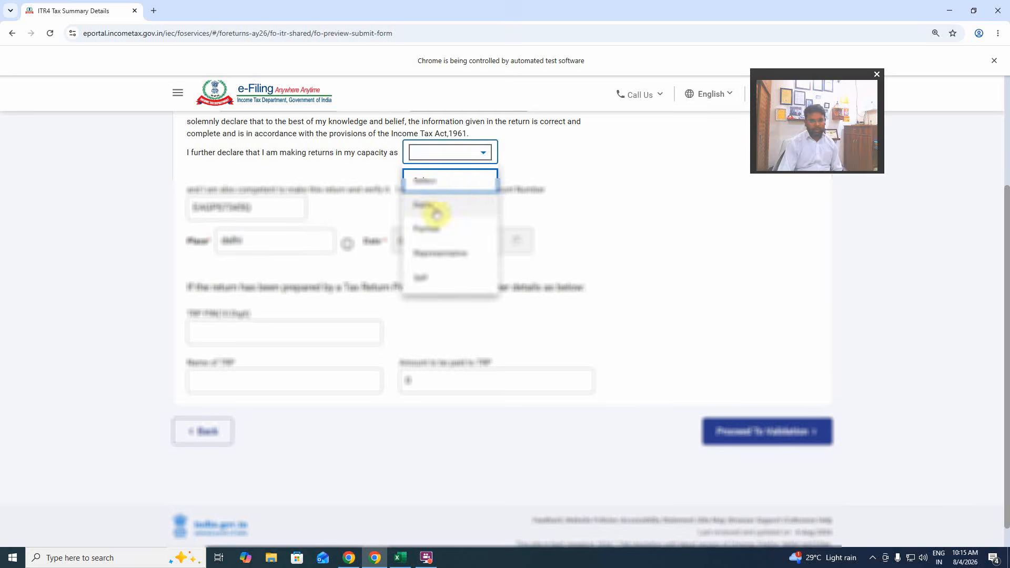
left_click(435, 229)
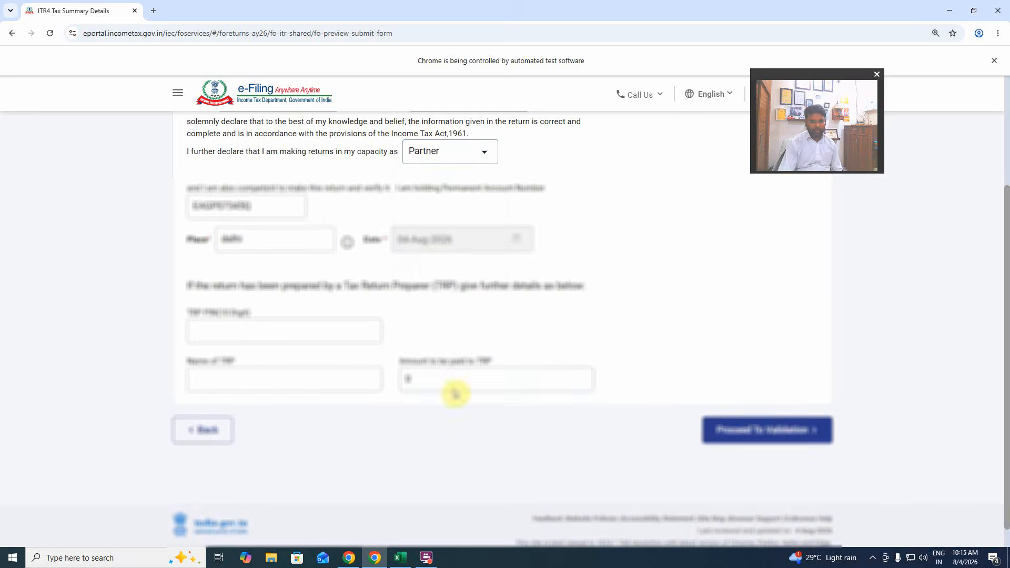
left_click(772, 429)
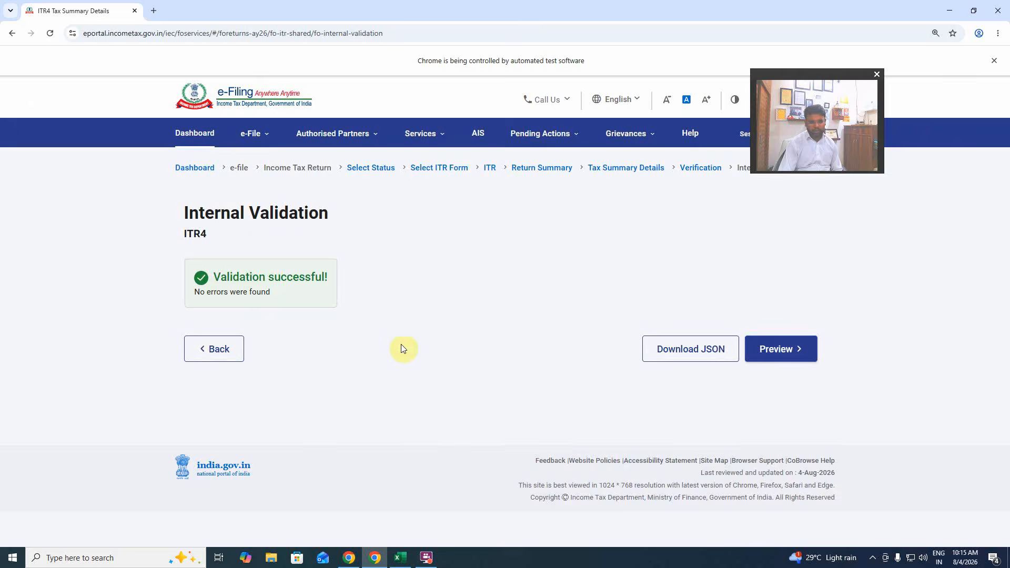
Step: Pass preview and upload validation, choose E-Verify Now, and continue to e-verification
left_click(784, 352)
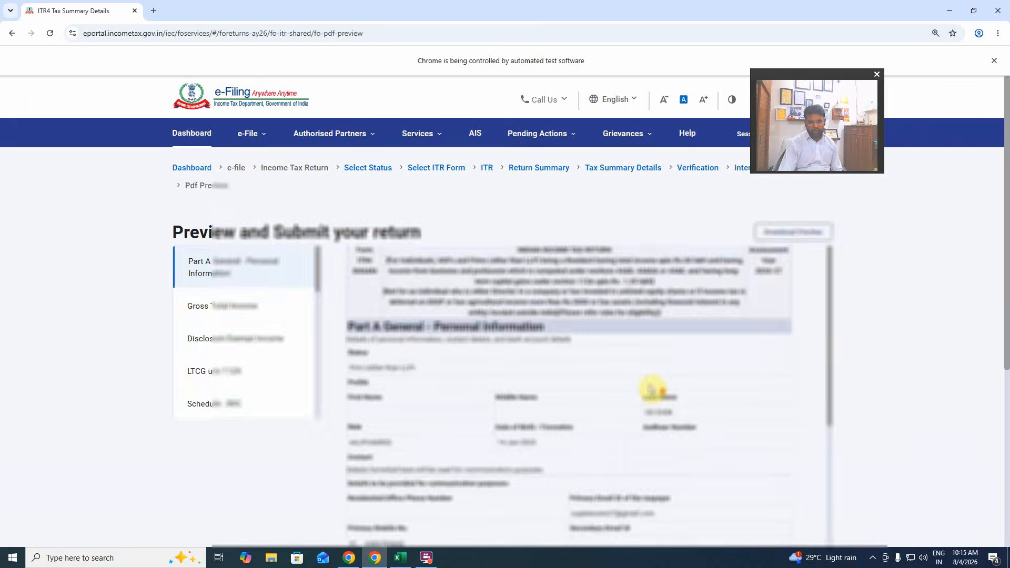
scroll(661, 374, "down", 10)
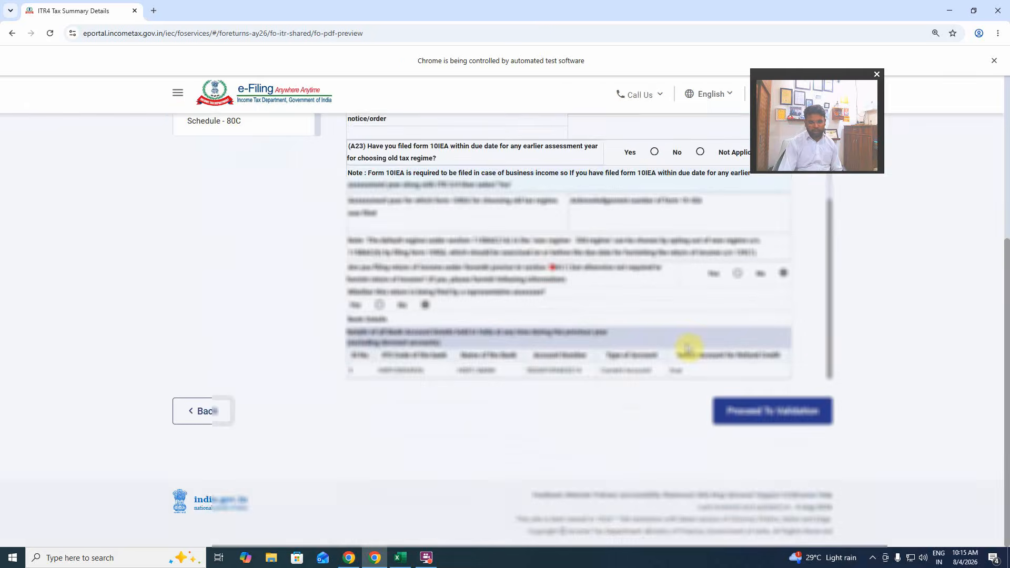
left_click(805, 411)
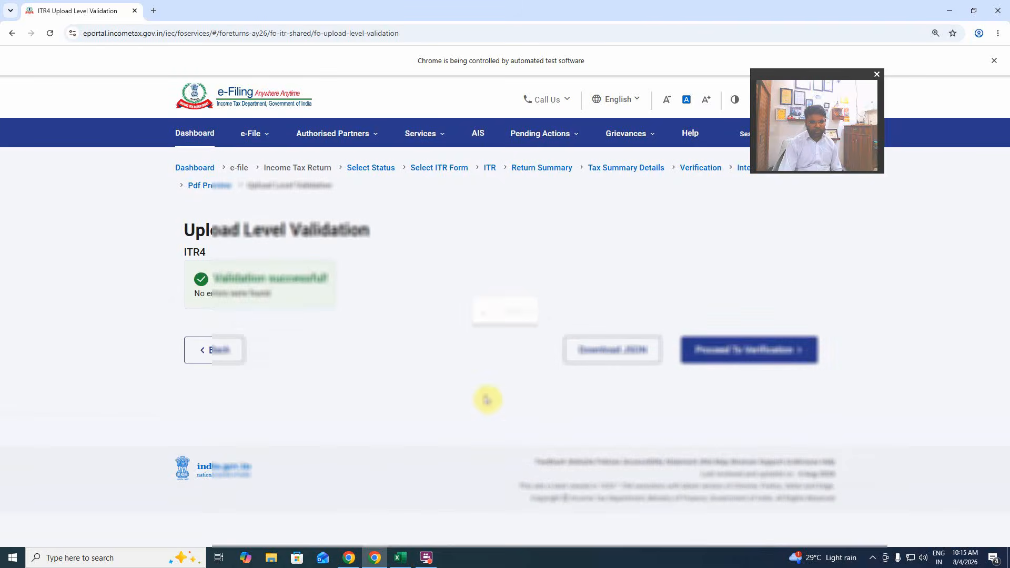
left_click(767, 350)
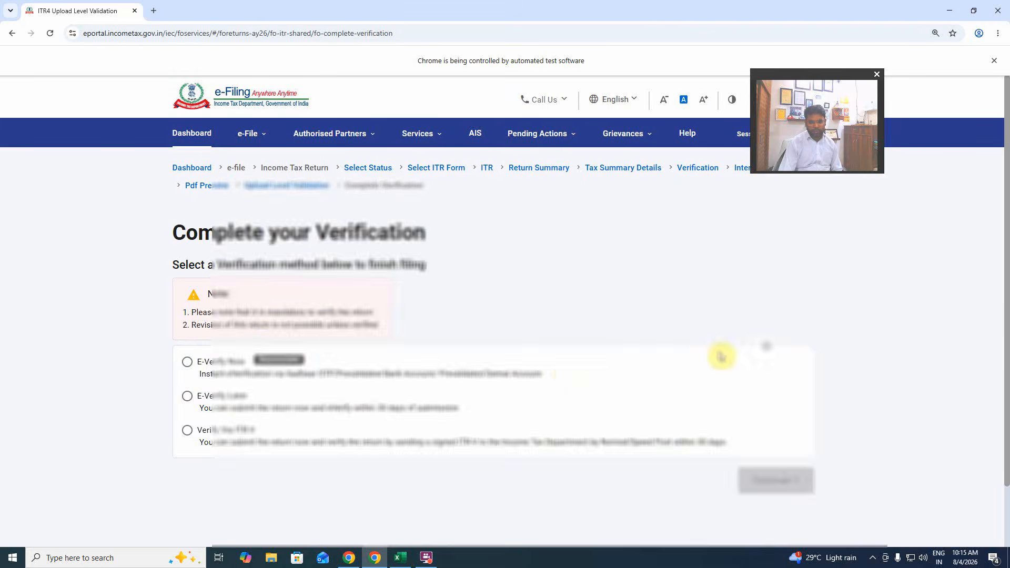
left_click(188, 363)
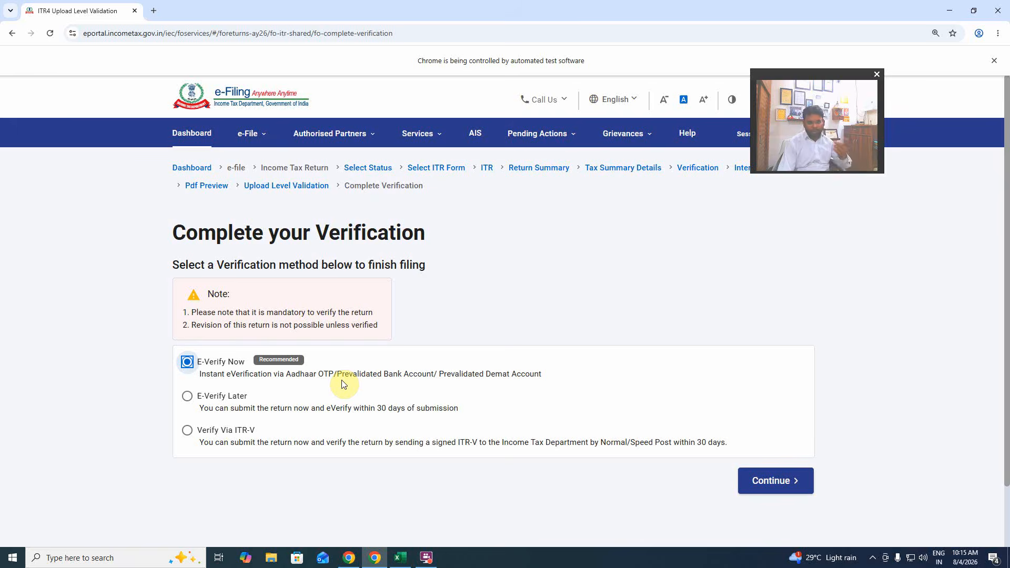
left_click(782, 485)
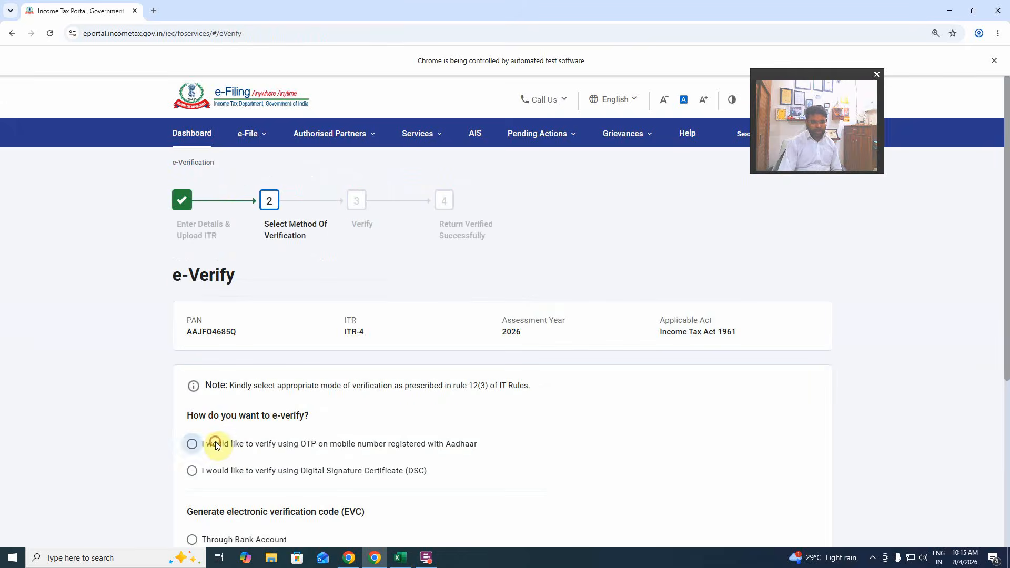
Step: Pick 'verify using OTP on mobile number registered with Aadhaar' as the ITR-4 e-verification method
left_click(193, 444)
scroll(496, 444, "down", 5)
scroll(631, 431, "up", 5)
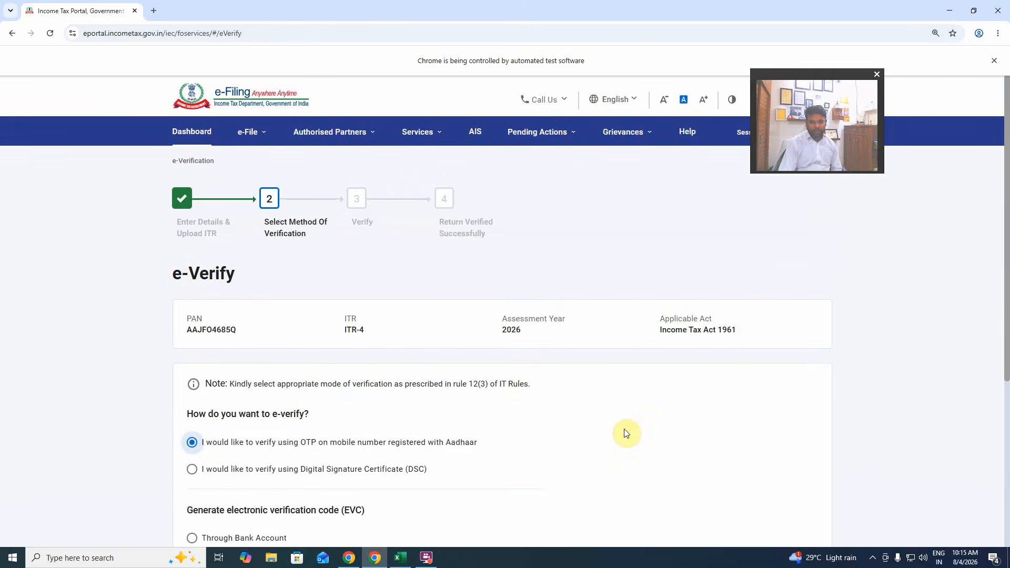